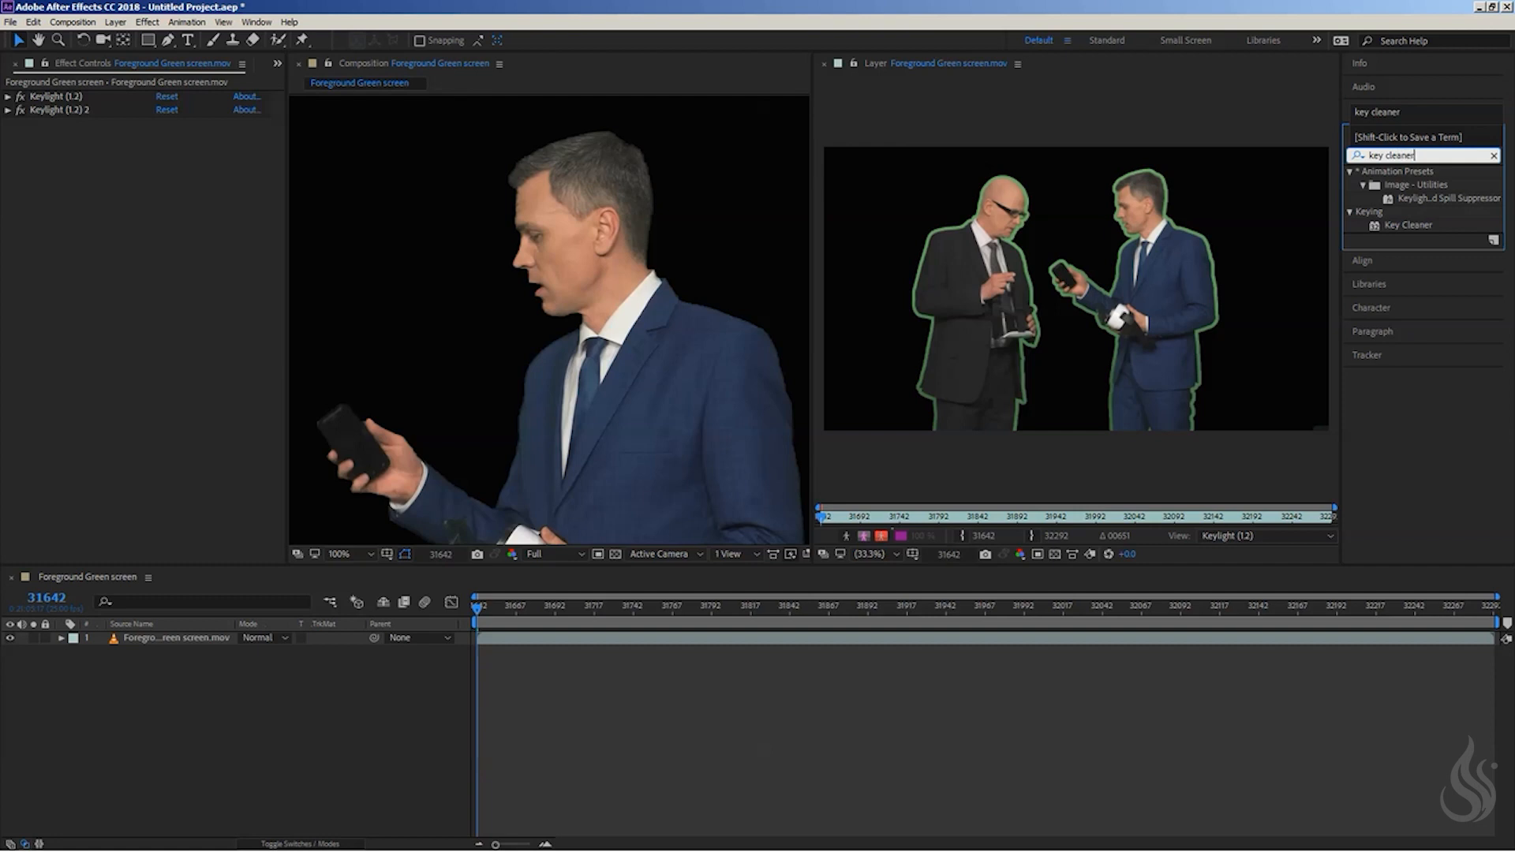
# - Apply the Key Cleaner effect to the green screen footage and compare the chin edges with the effect off and on
pyautogui.moveTo(1396, 224); pyautogui.dragTo(655, 367)
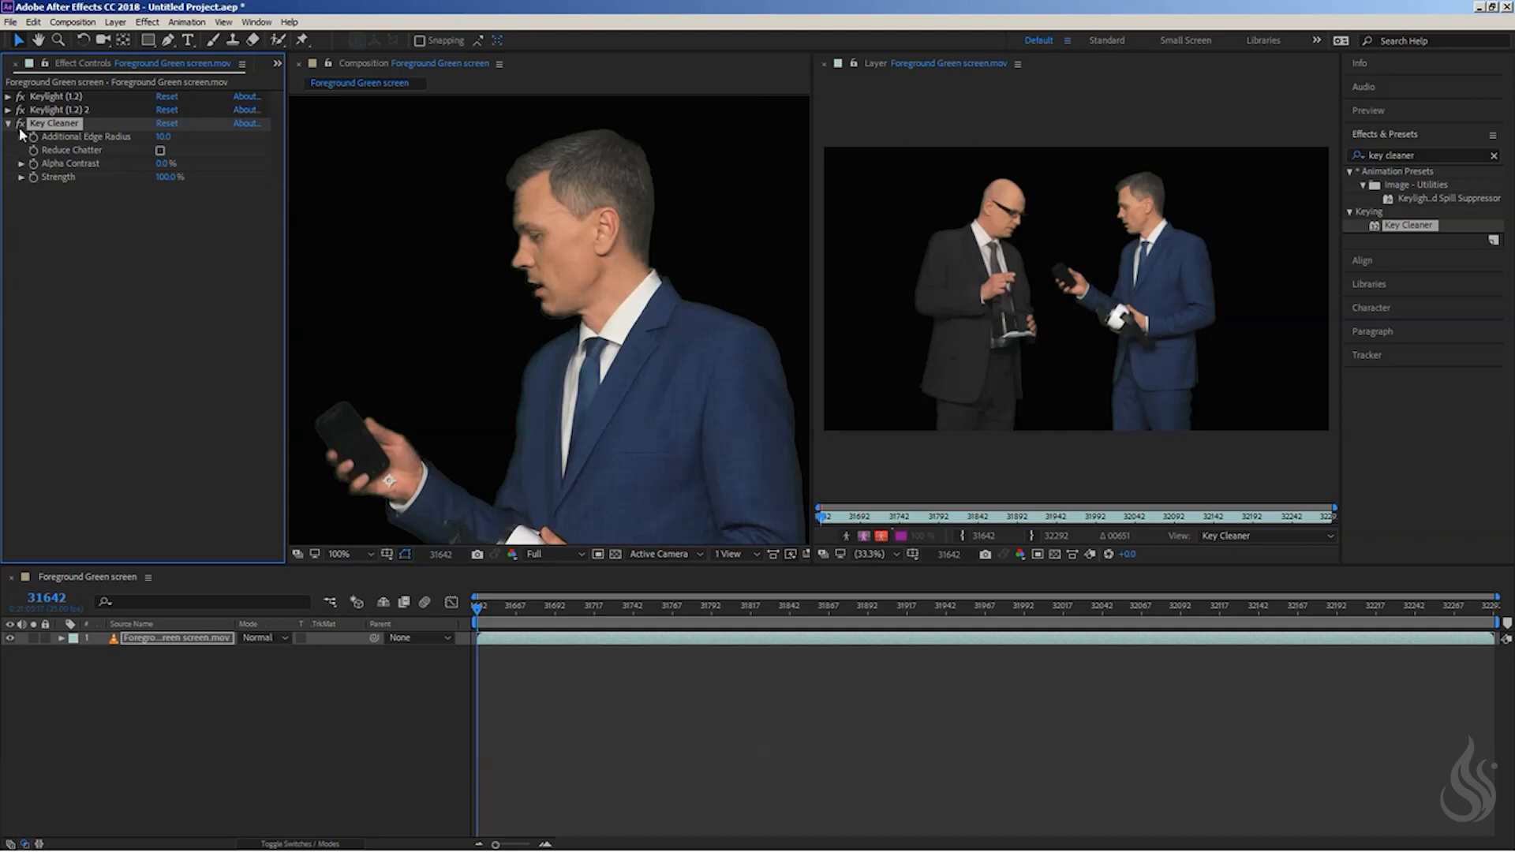
pyautogui.scroll(5, 601, 243)
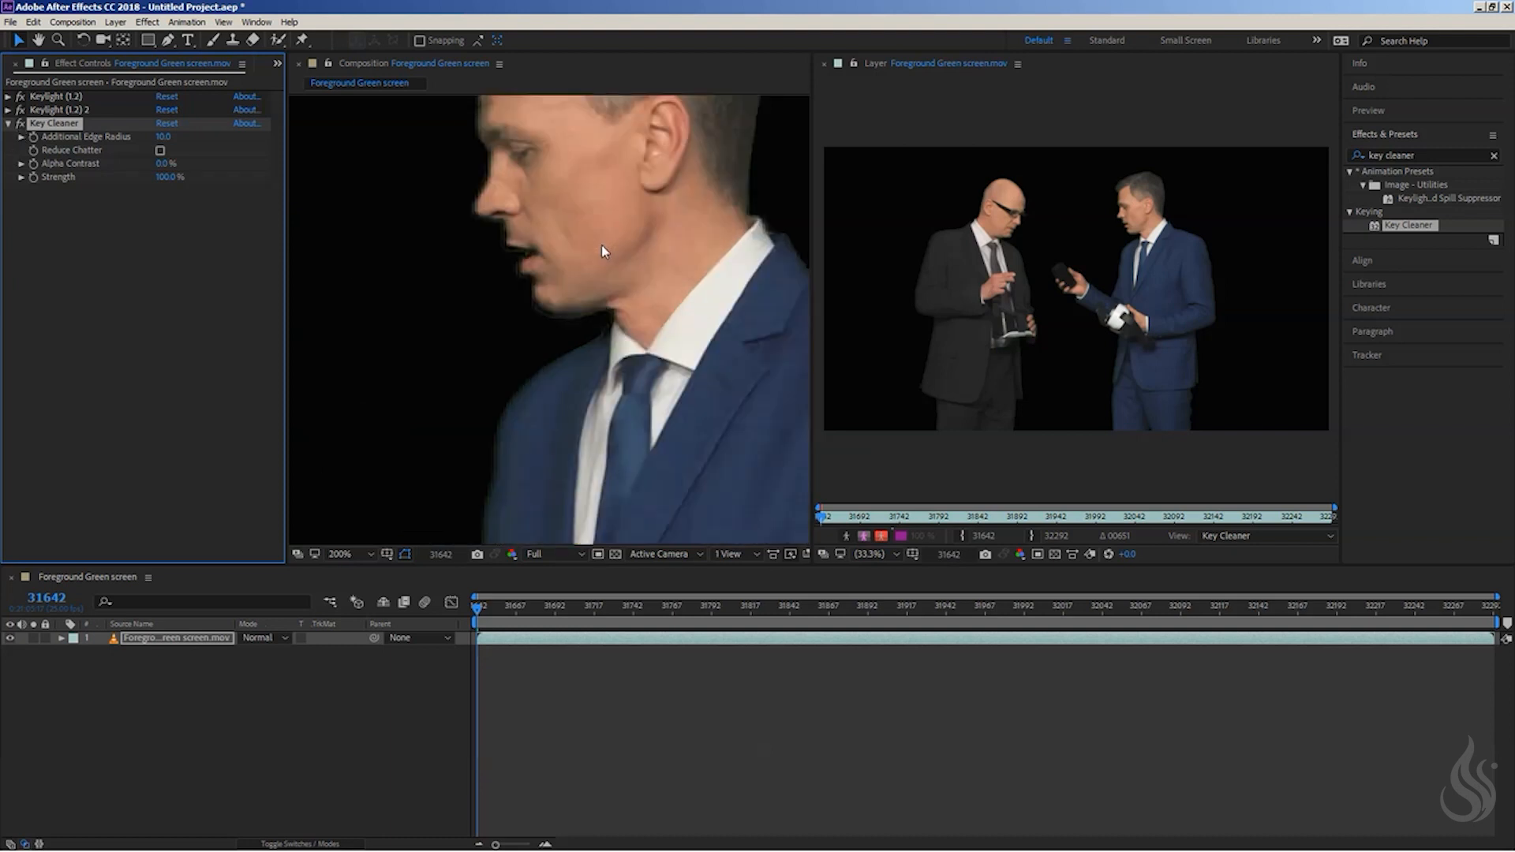
pyautogui.click(20, 124)
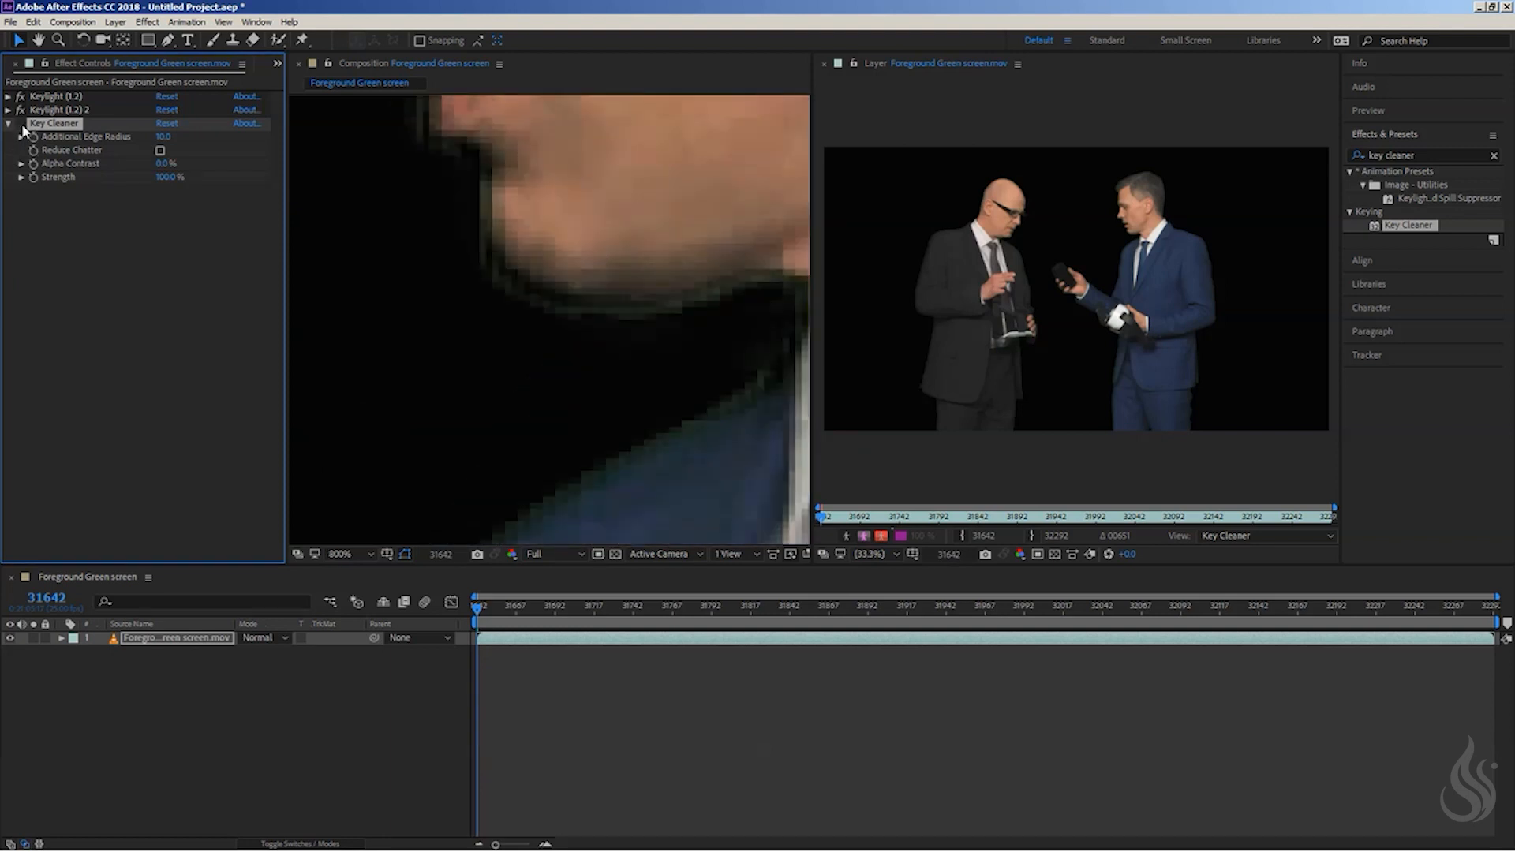
pyautogui.click(22, 125)
# - Set Key Cleaner's Additional Edge Radius to 1
pyautogui.click(163, 136)
pyautogui.write('1')
pyautogui.press('Return')
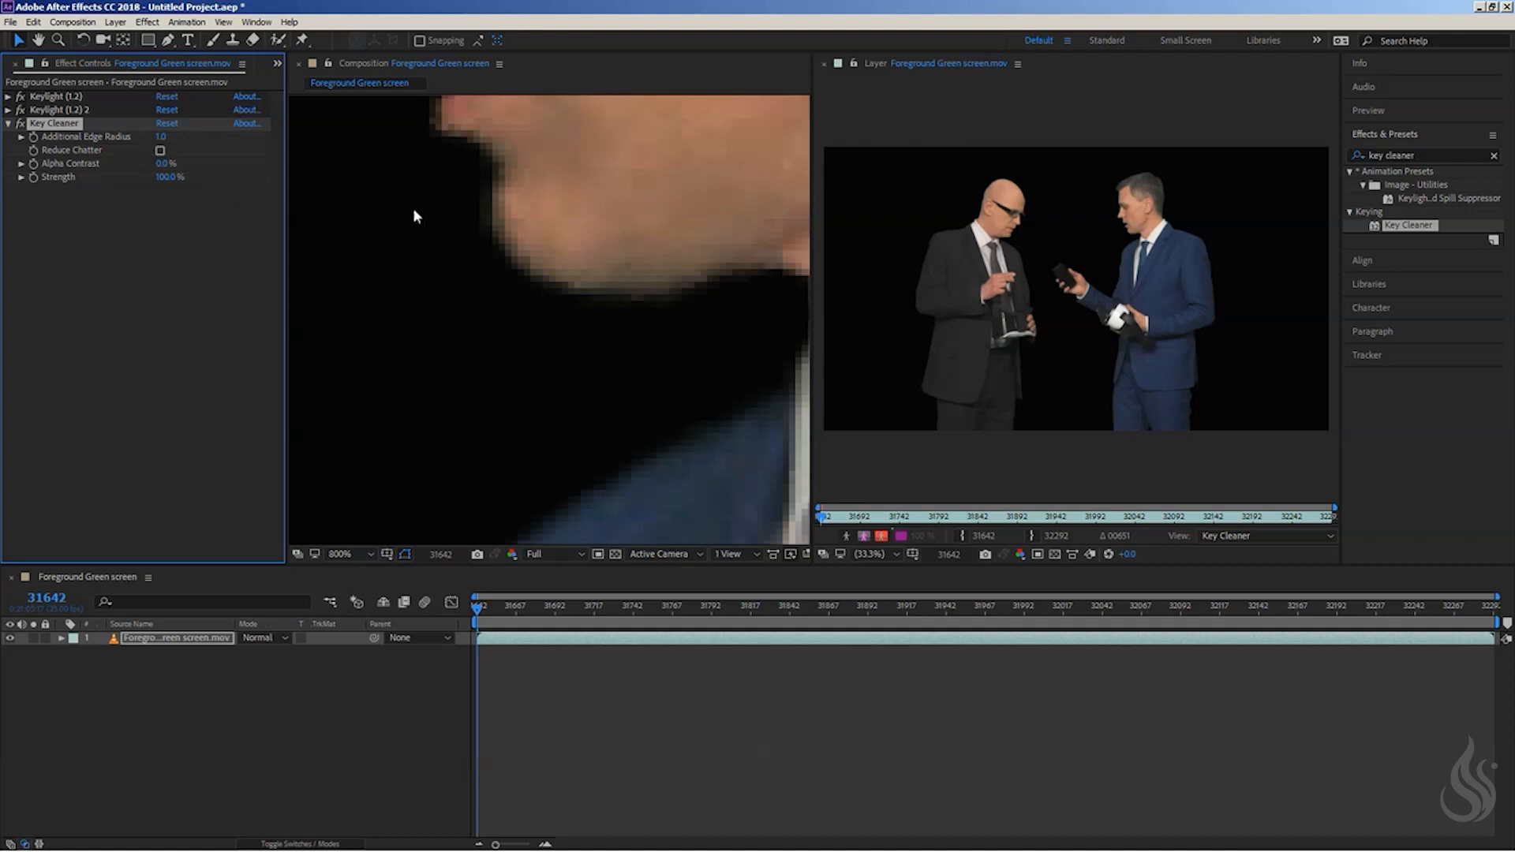
pyautogui.click(492, 234)
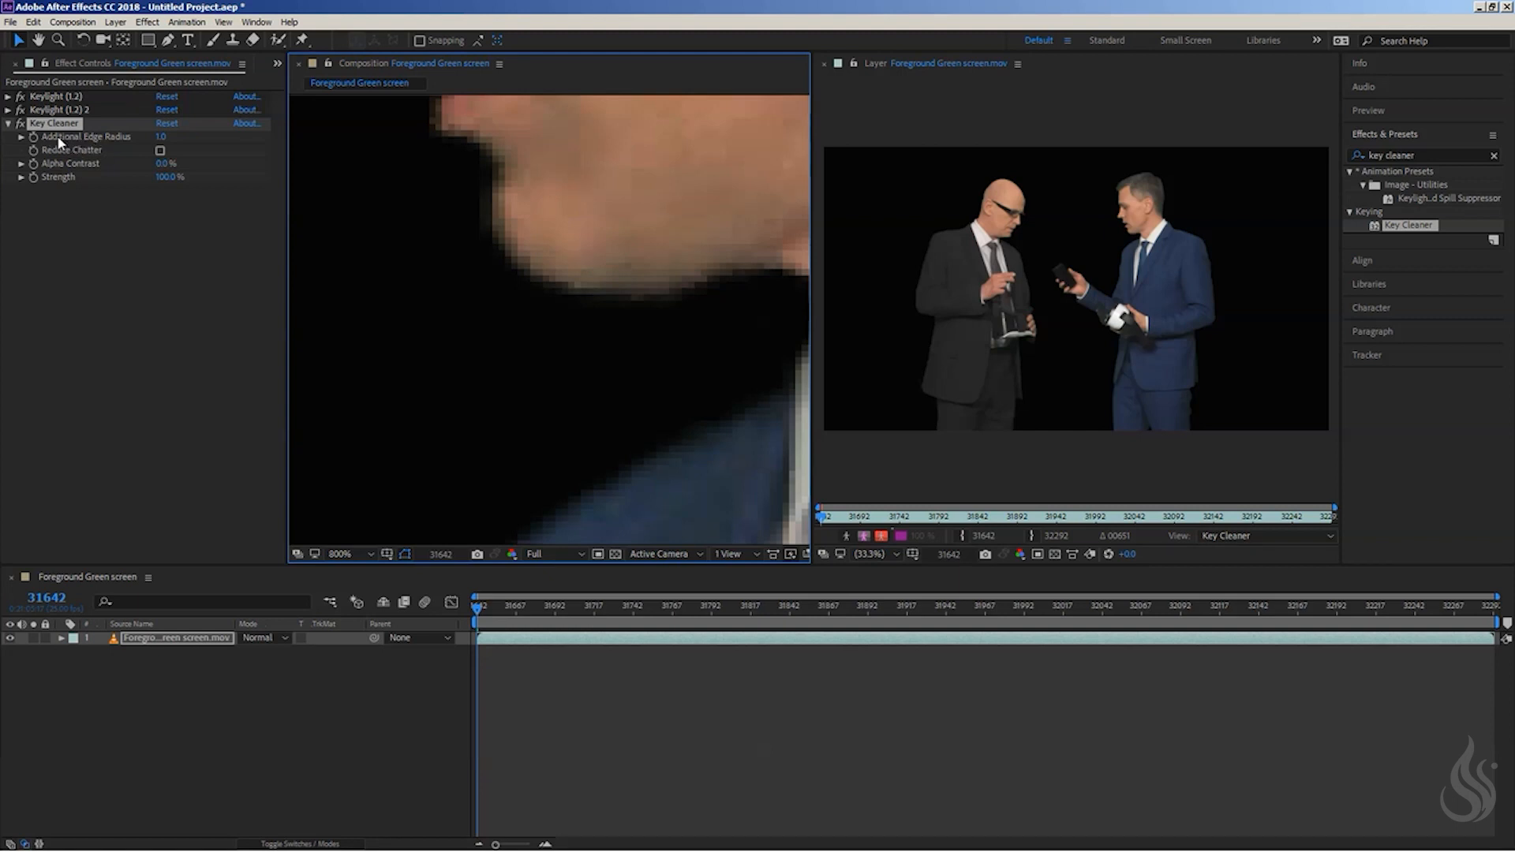
# - Raise Key Cleaner's Additional Edge Radius to 20, keeping the chin edge in view
pyautogui.click(161, 137)
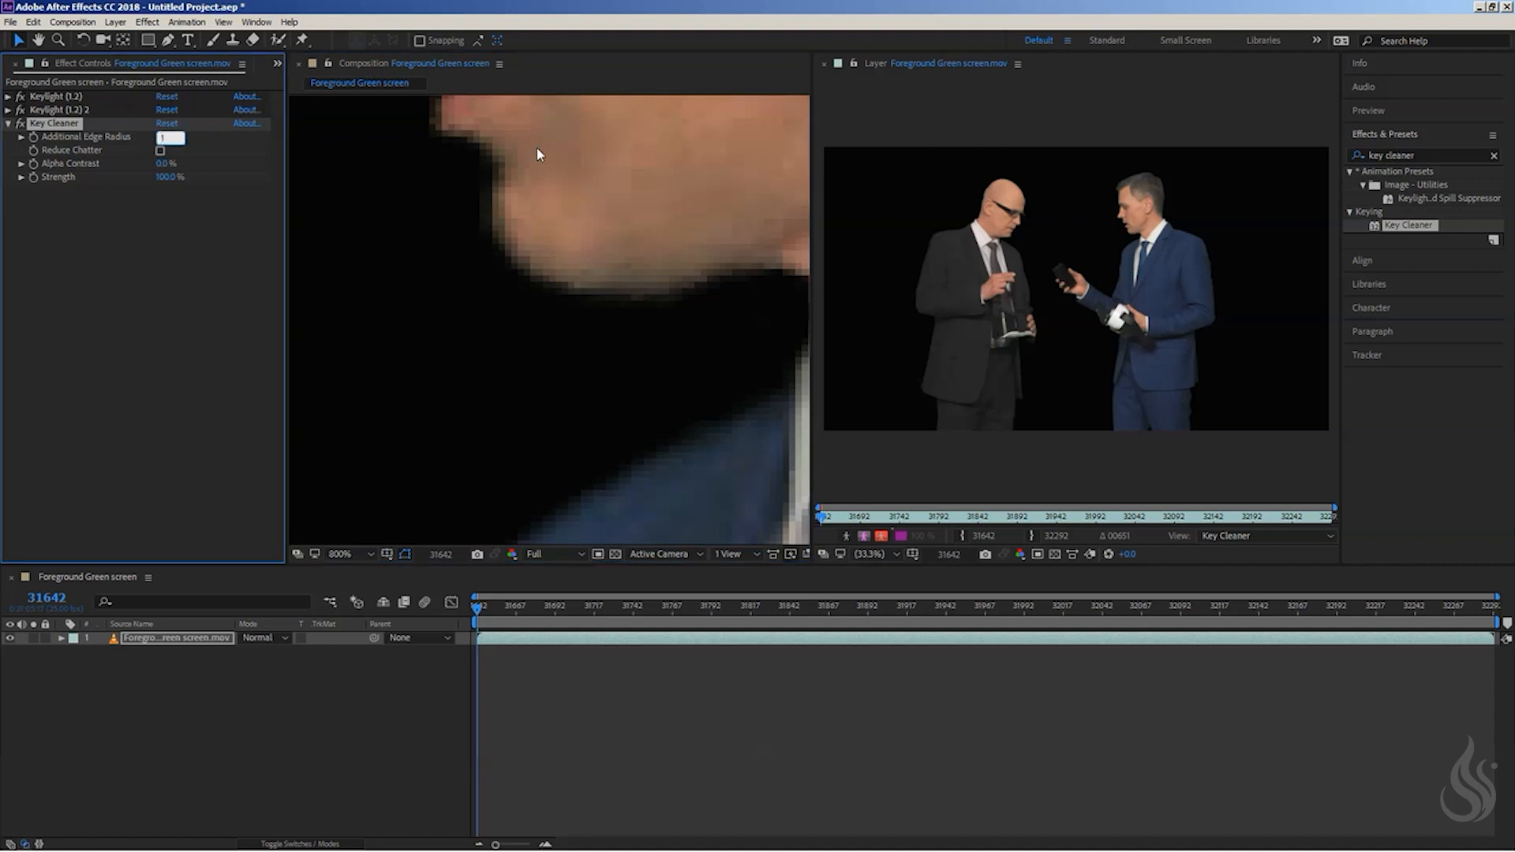
pyautogui.write('20')
pyautogui.press('Return')
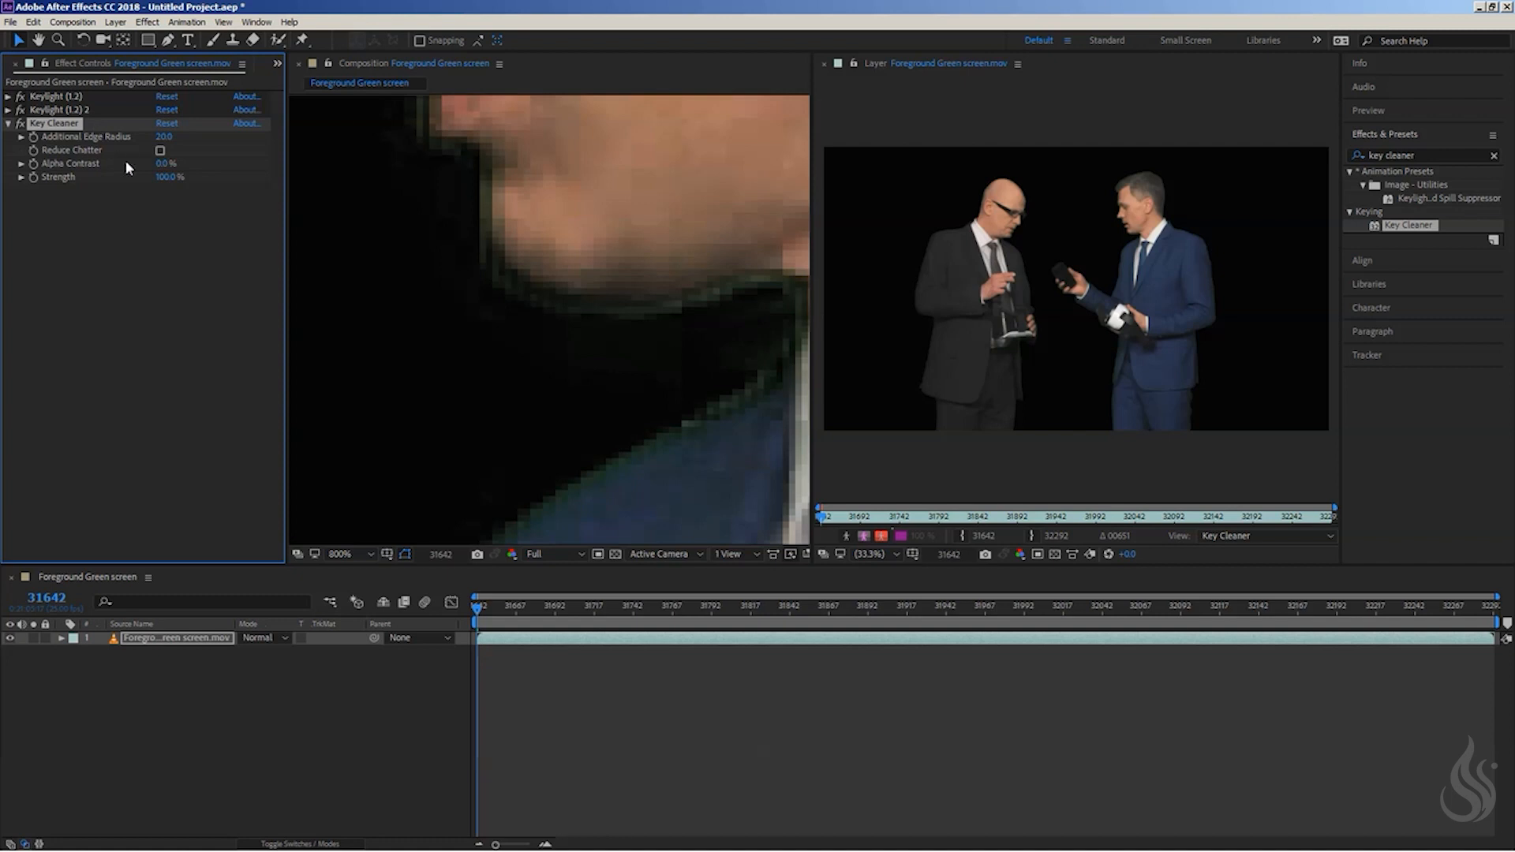
pyautogui.click(58, 111)
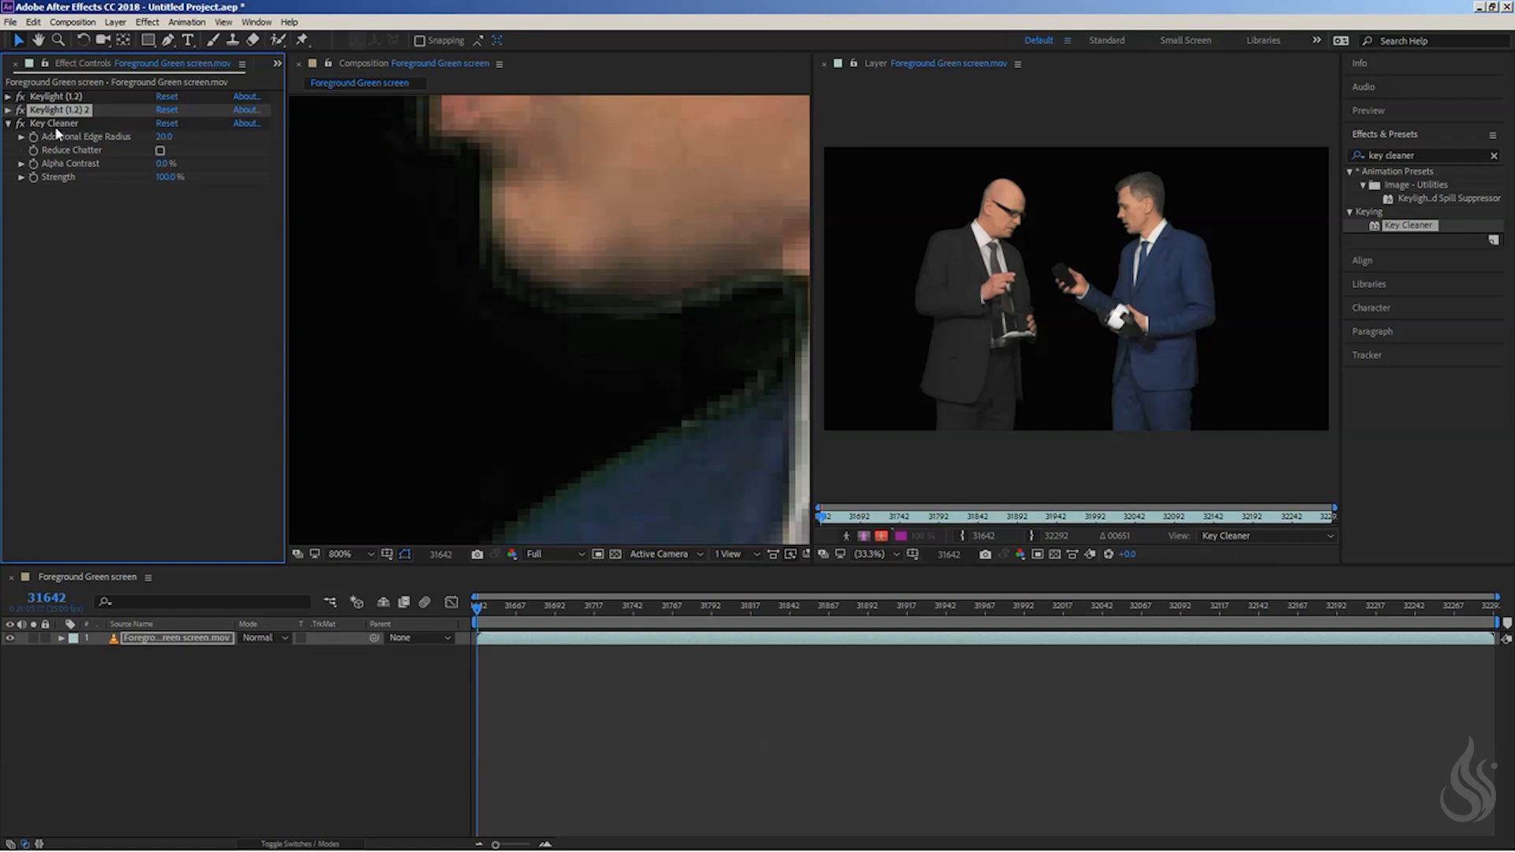
pyautogui.click(57, 123)
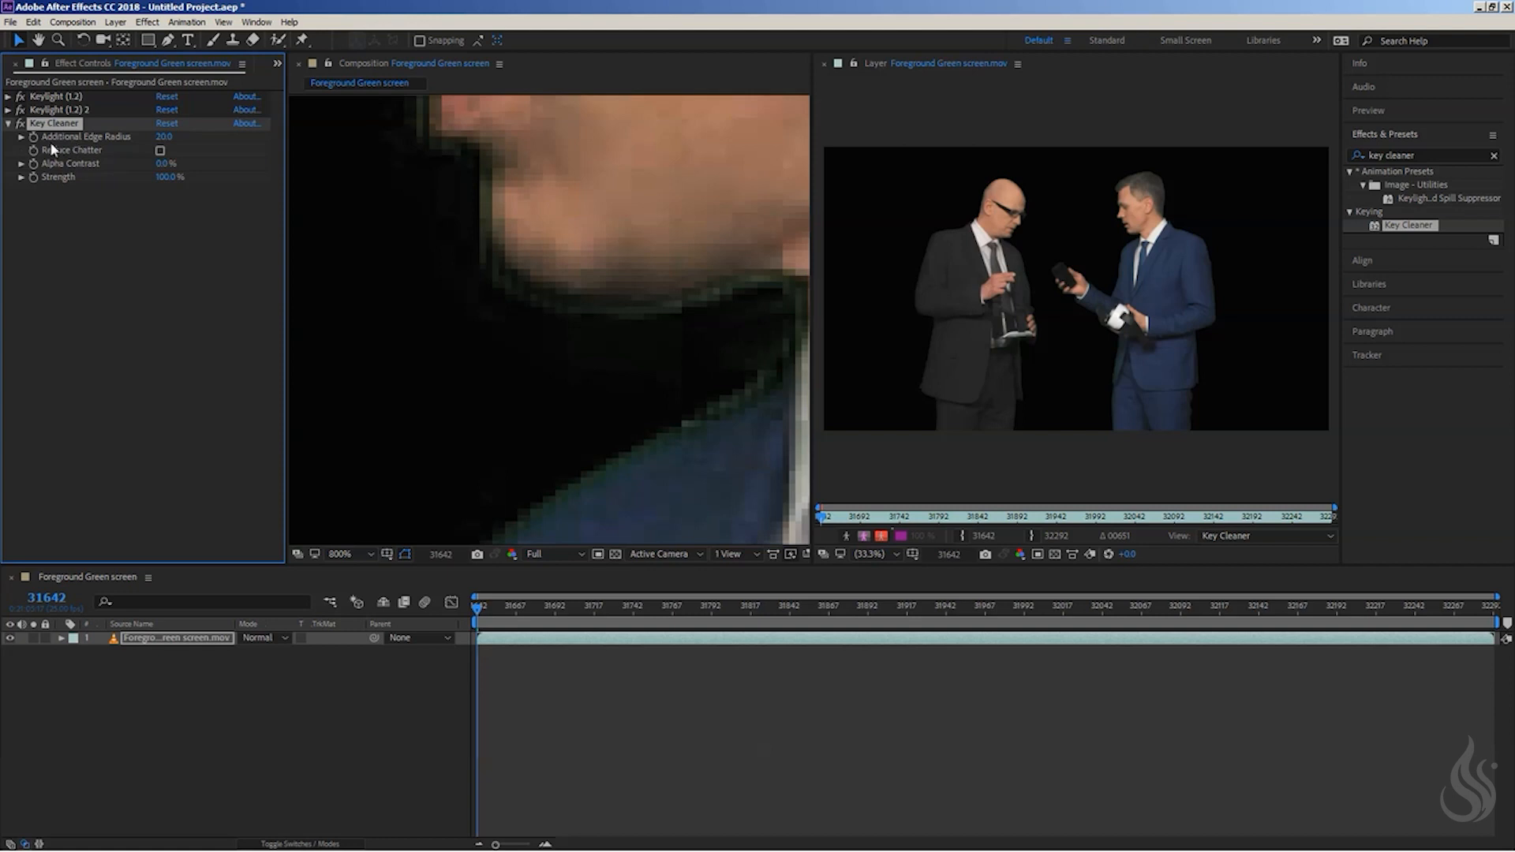
# - Try Key Cleaner's Additional Edge Radius at 10 and then at 1
pyautogui.click(162, 137)
pyautogui.write('10')
pyautogui.press('Return')
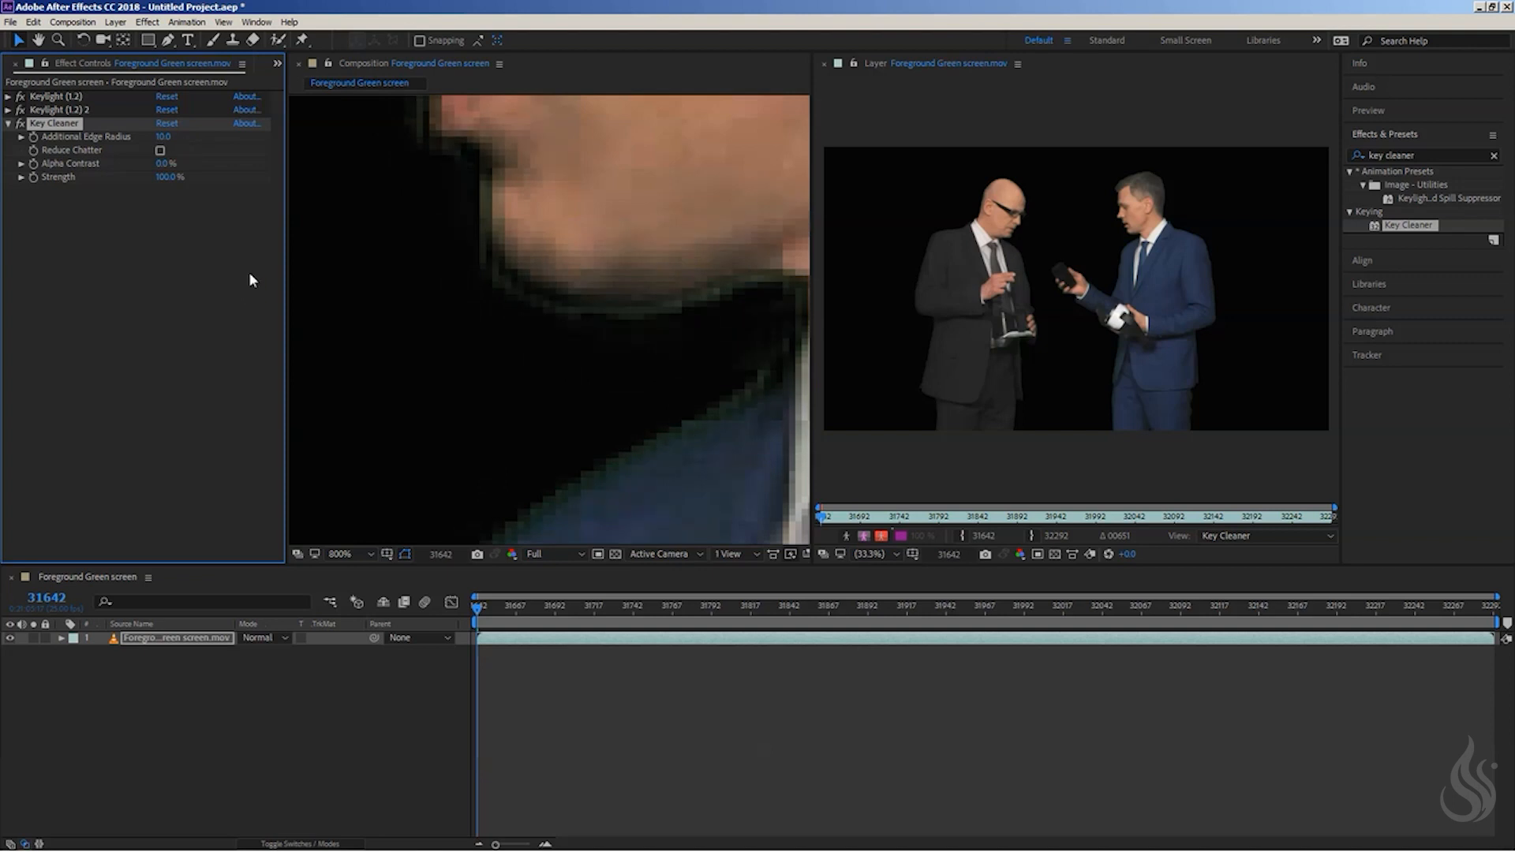
pyautogui.click(165, 137)
pyautogui.write('1')
pyautogui.press('Return')
# - Set Key Cleaner's Additional Edge Radius to 3 and inspect the edge of the man's hair
pyautogui.click(160, 140)
pyautogui.write('3')
pyautogui.press('Return')
pyautogui.moveTo(550, 154); pyautogui.dragTo(431, 465)
pyautogui.moveTo(561, 219); pyautogui.dragTo(529, 506)
pyautogui.moveTo(572, 110); pyautogui.dragTo(400, 436)
# - Try an Additional Edge Radius of 20 on the hair edge
pyautogui.click(168, 136)
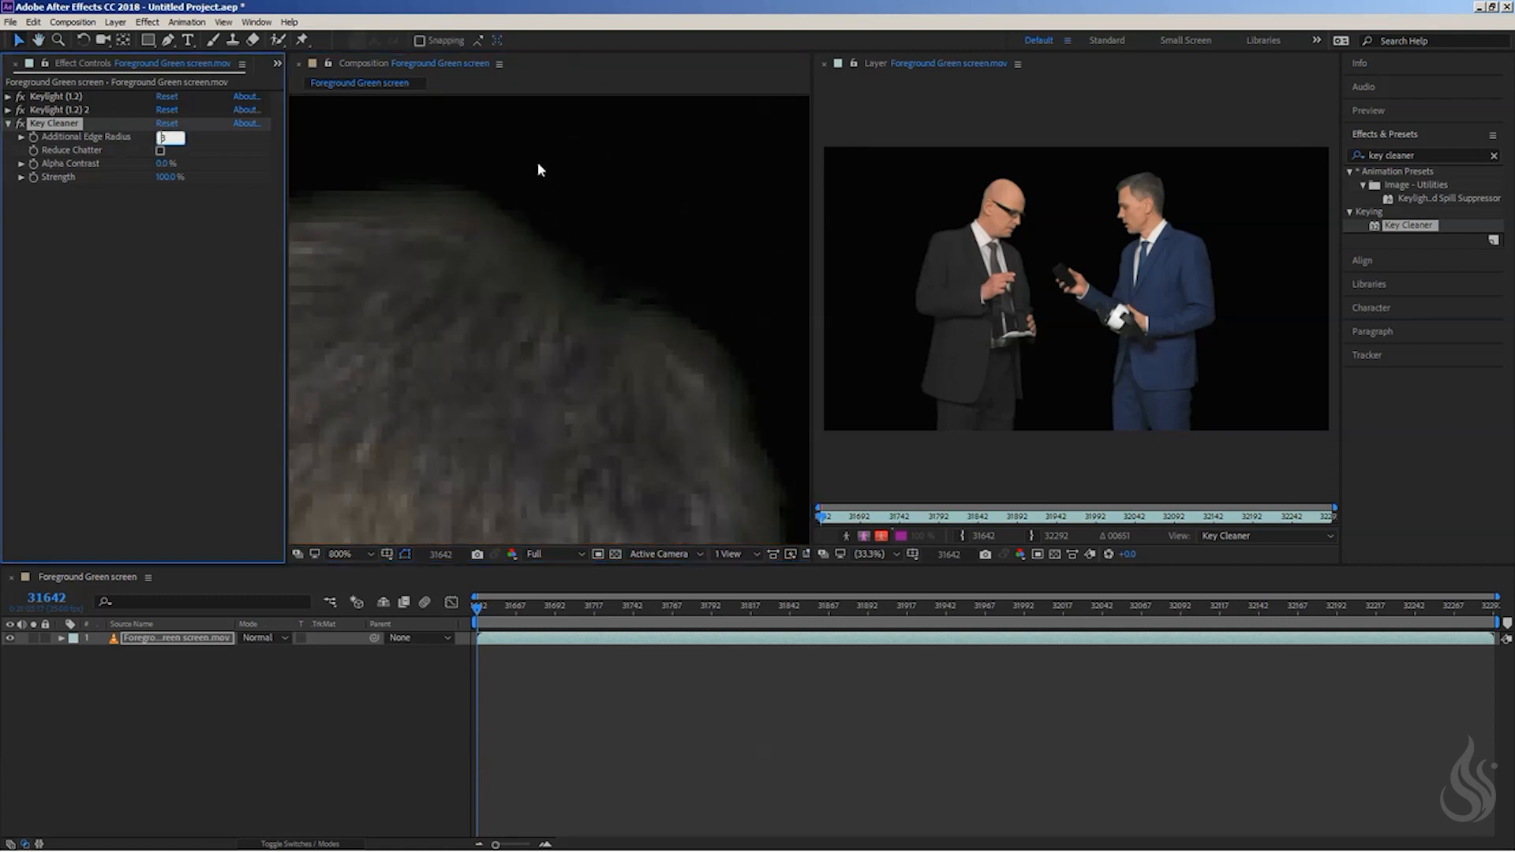
pyautogui.write('20')
pyautogui.press('Return')
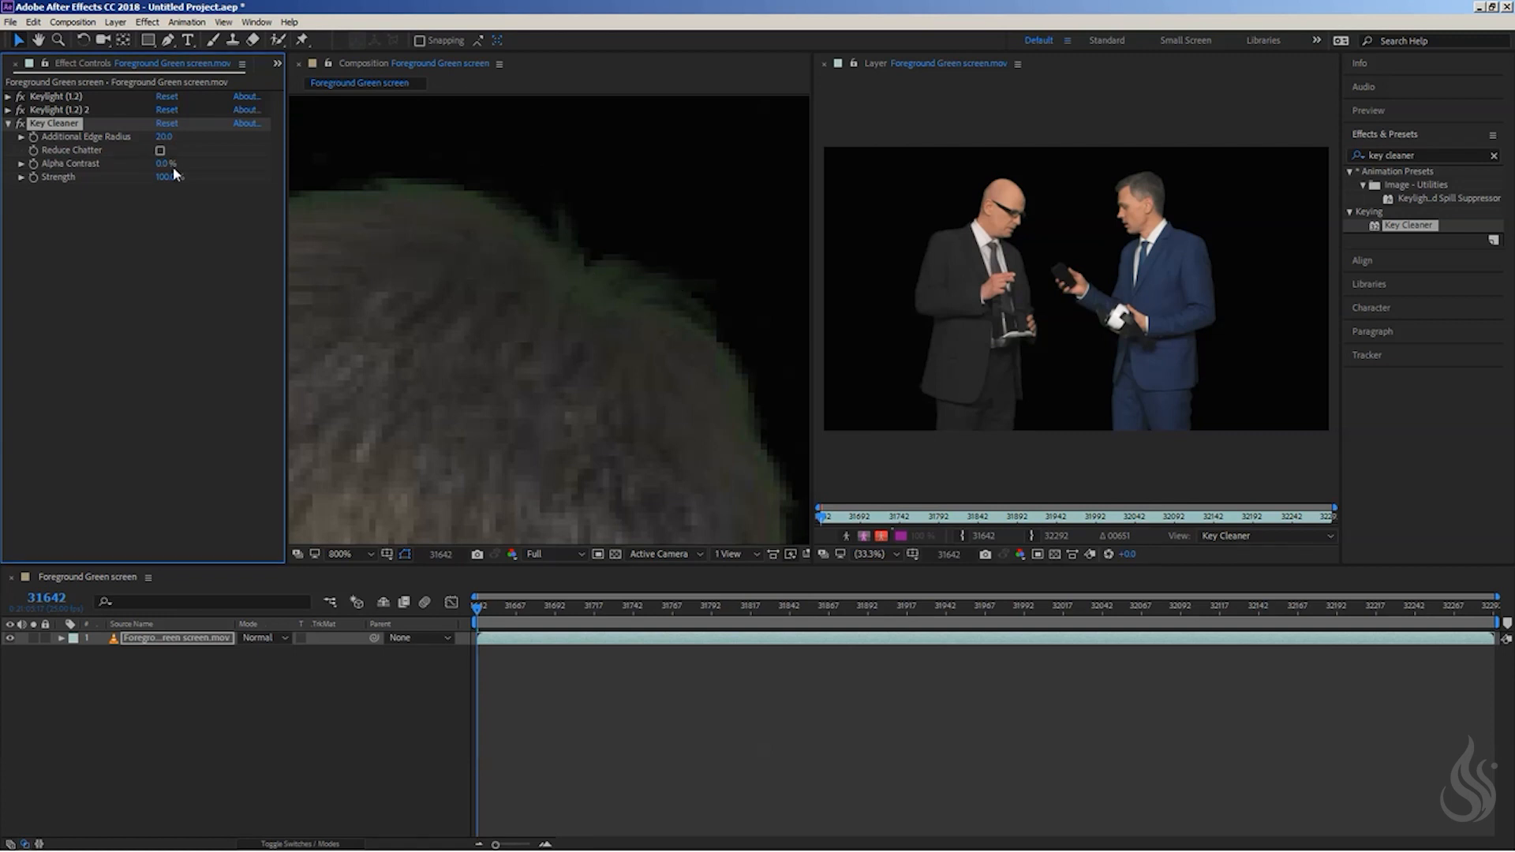
# - Set Key Cleaner's Additional Edge Radius to 5, enable Reduce Chatter, and collapse the effect's settings
pyautogui.click(168, 136)
pyautogui.write('5')
pyautogui.press('Return')
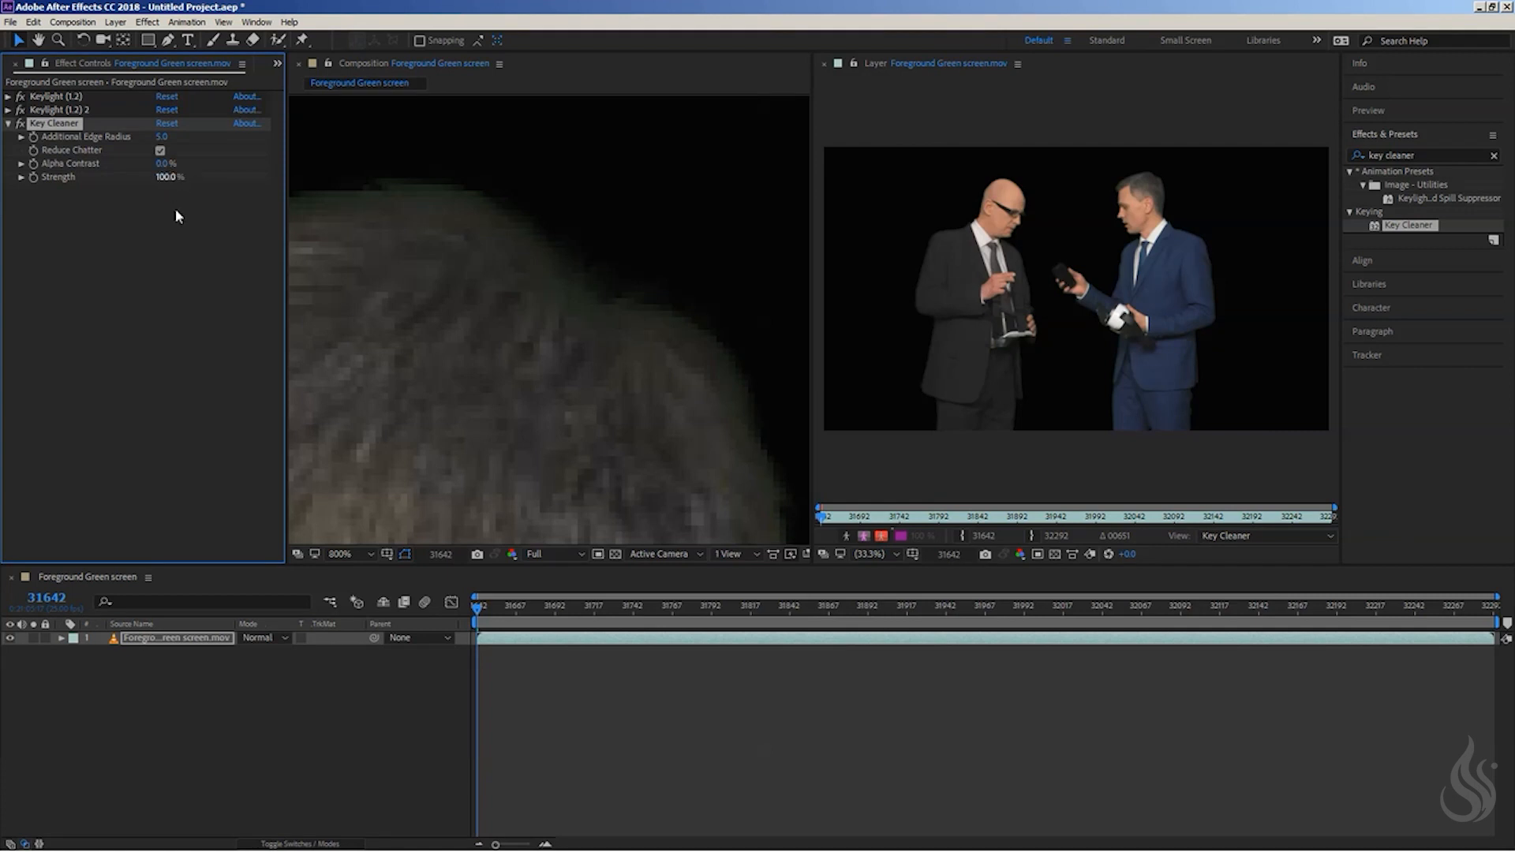
pyautogui.scroll(-3, 506, 323)
pyautogui.moveTo(511, 331); pyautogui.dragTo(621, 123)
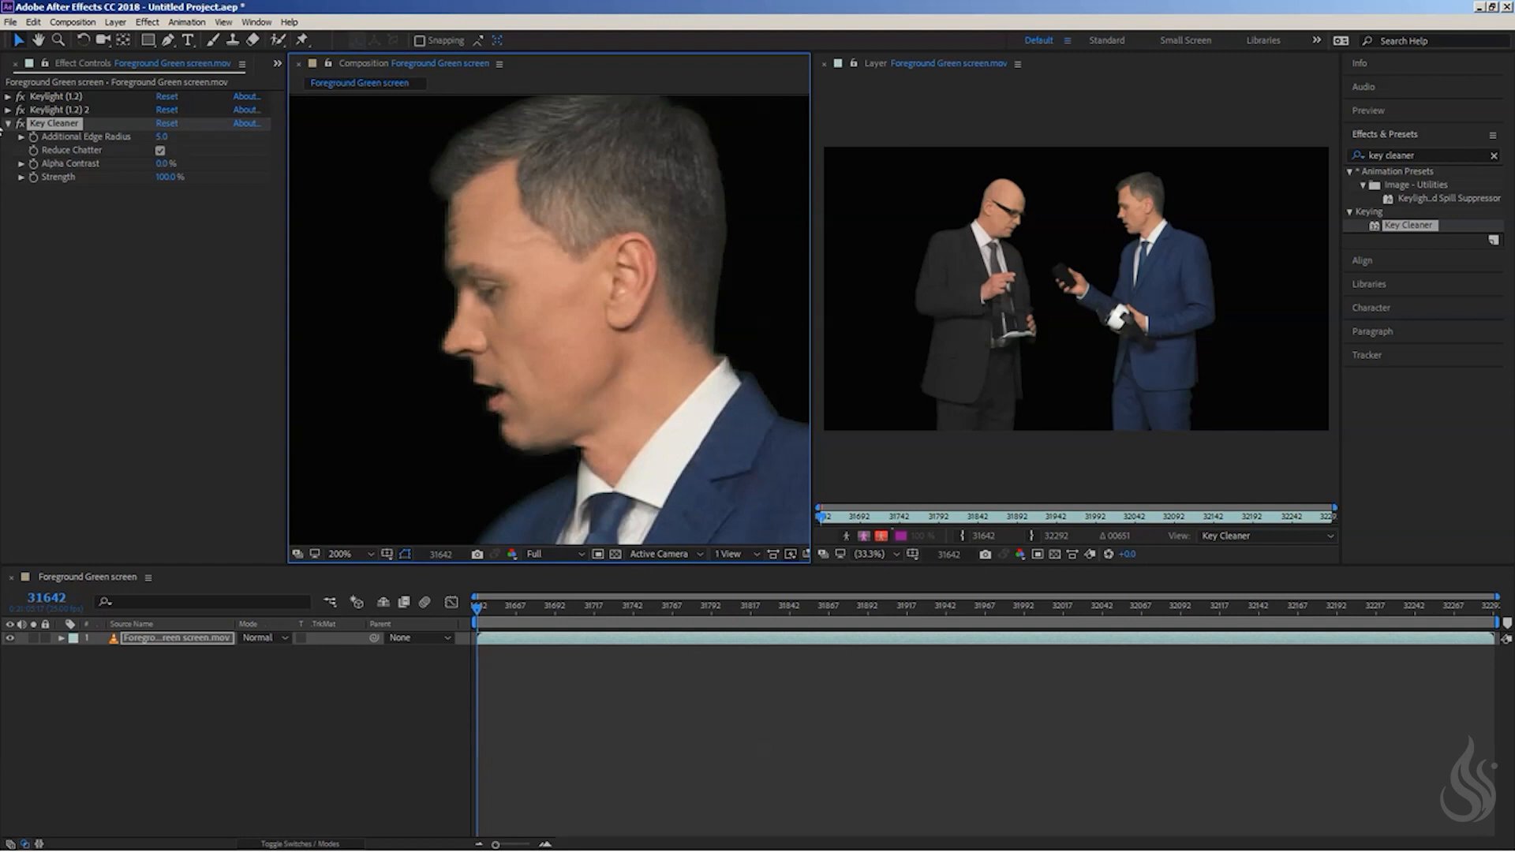
pyautogui.click(8, 123)
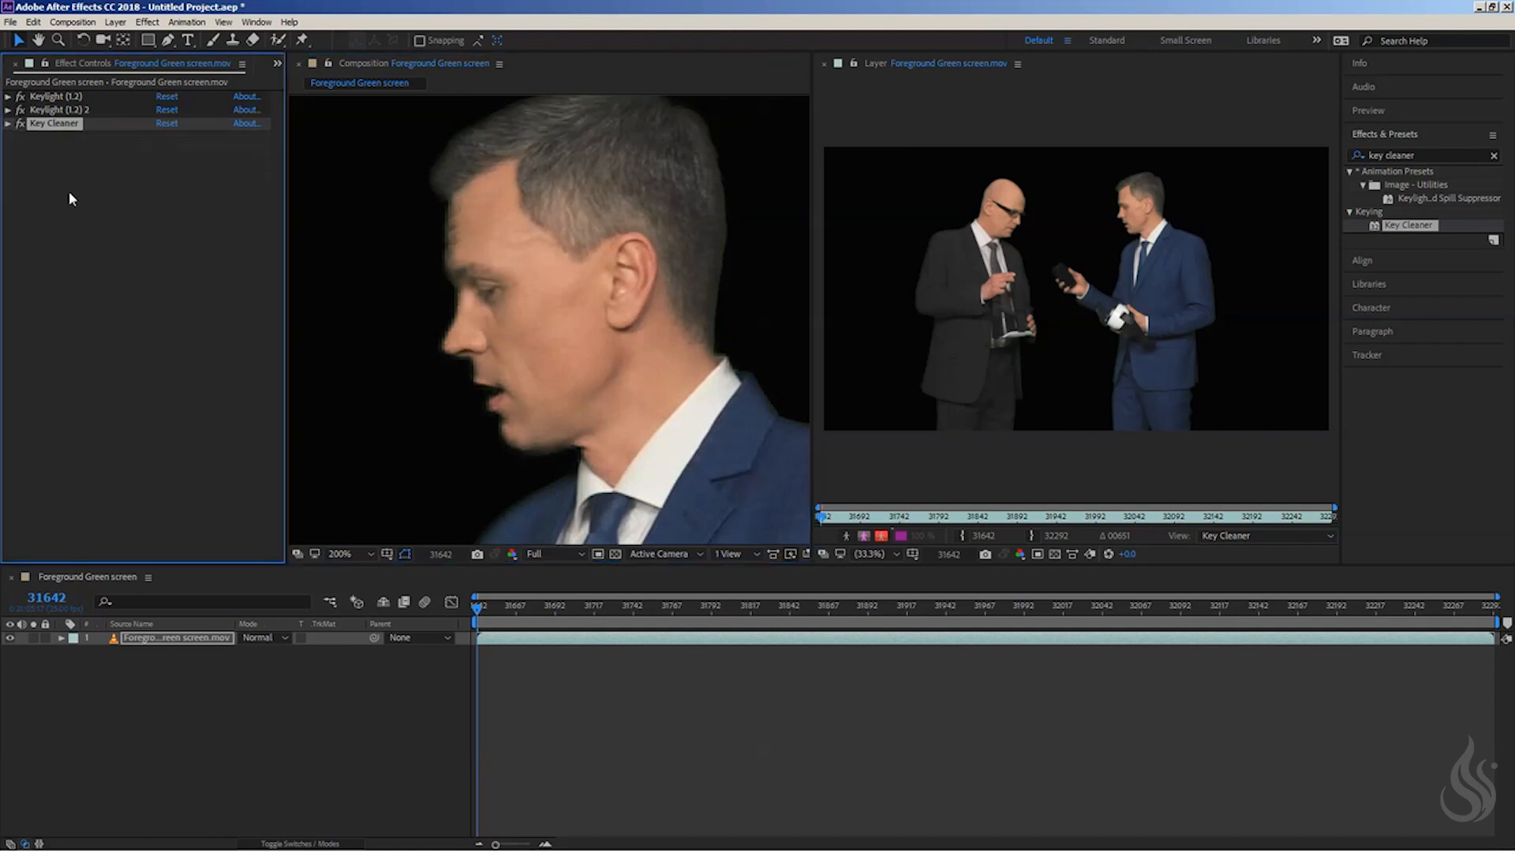
pyautogui.click(72, 183)
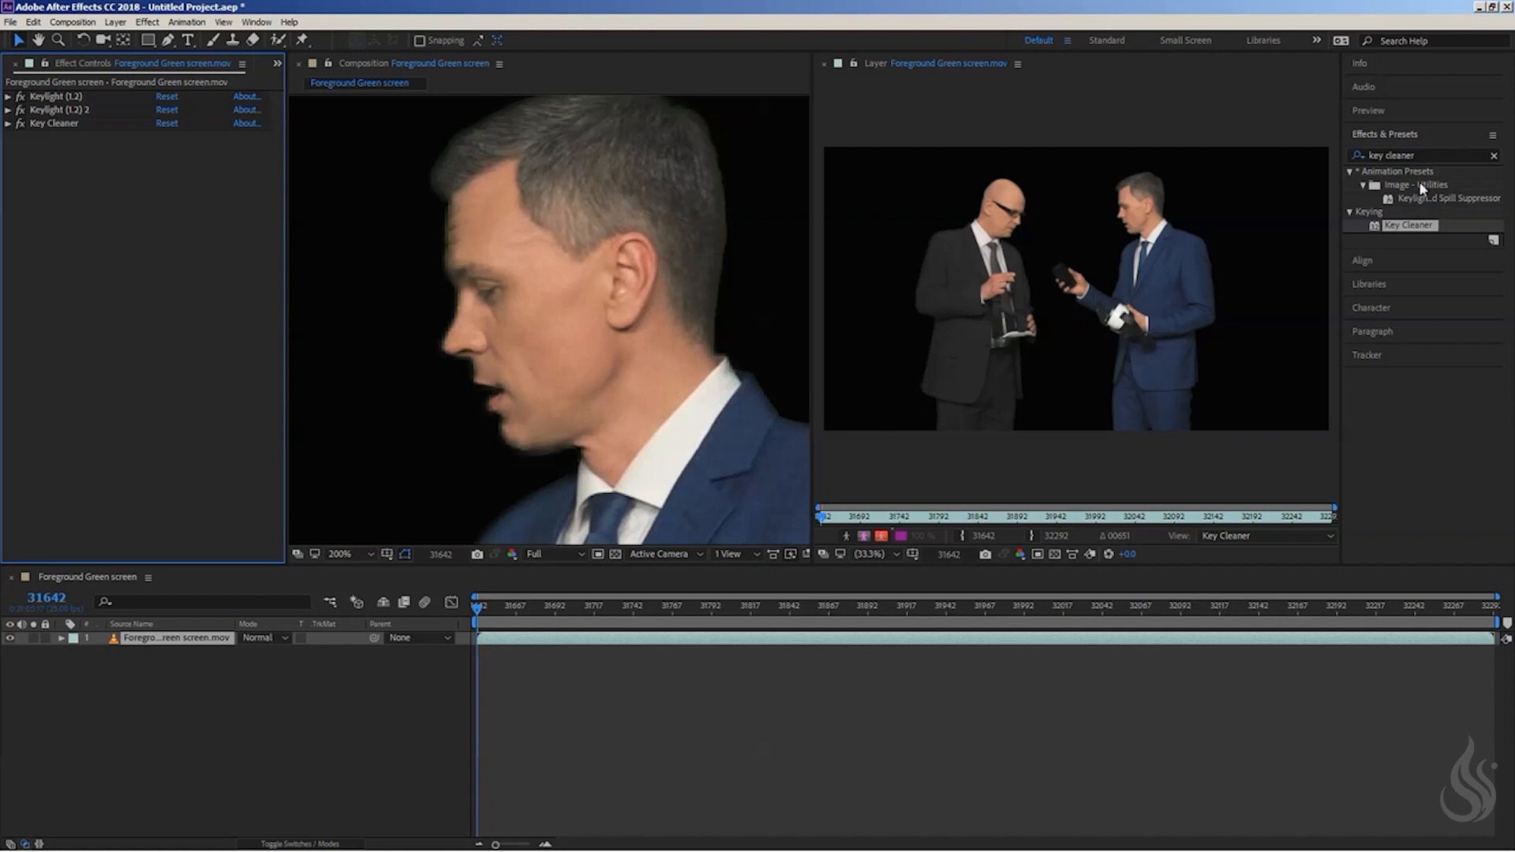
# - Search the effects for "refine hard" and apply Refine Hard Matte after Key Cleaner on the footage
pyautogui.click(1420, 155)
pyautogui.hotkey('ctrl', 'a')
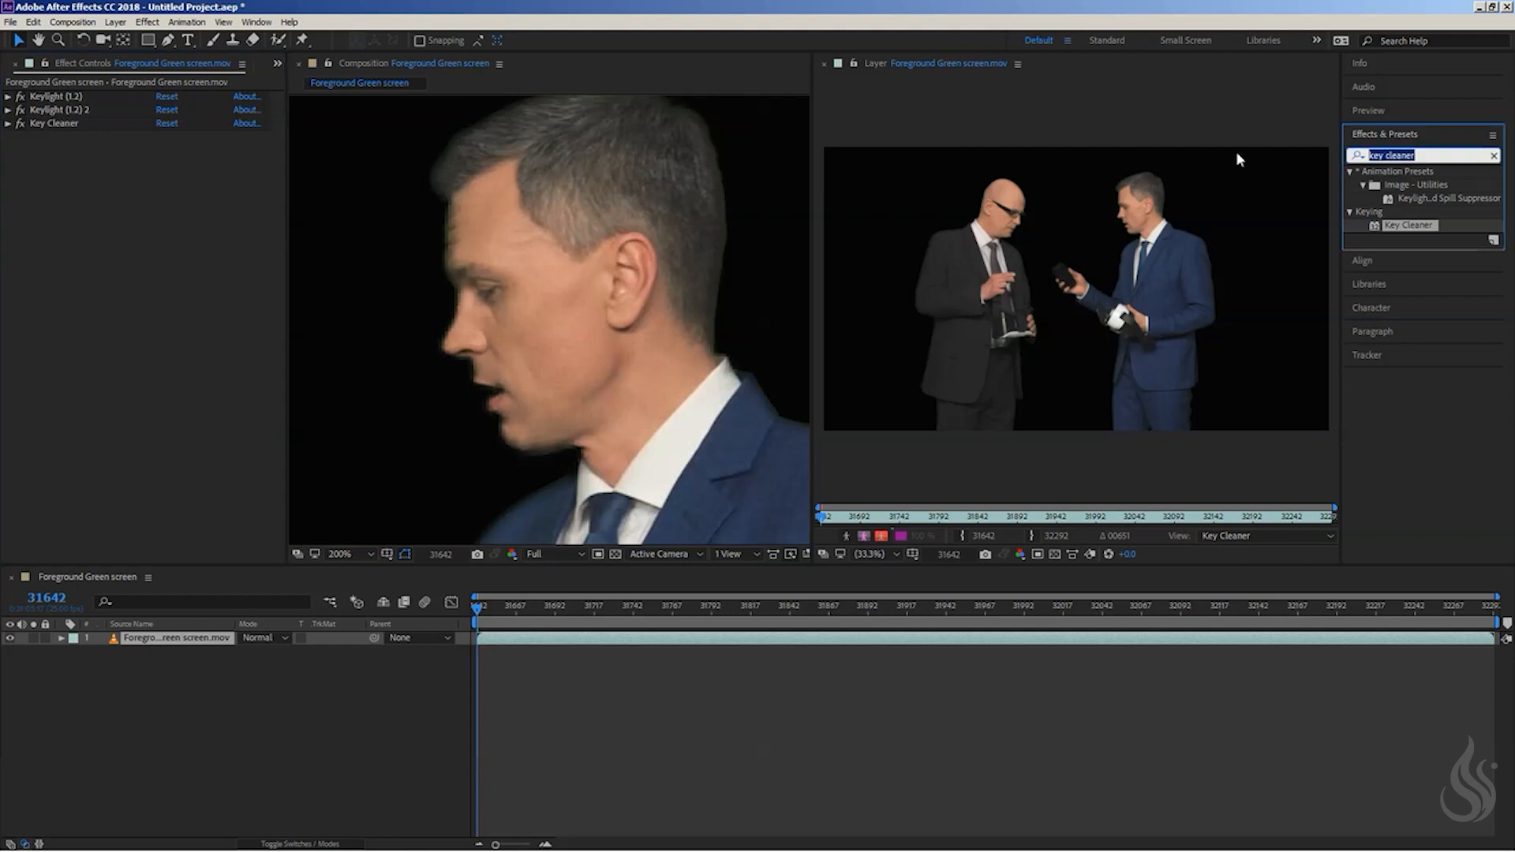
pyautogui.write('refine hard')
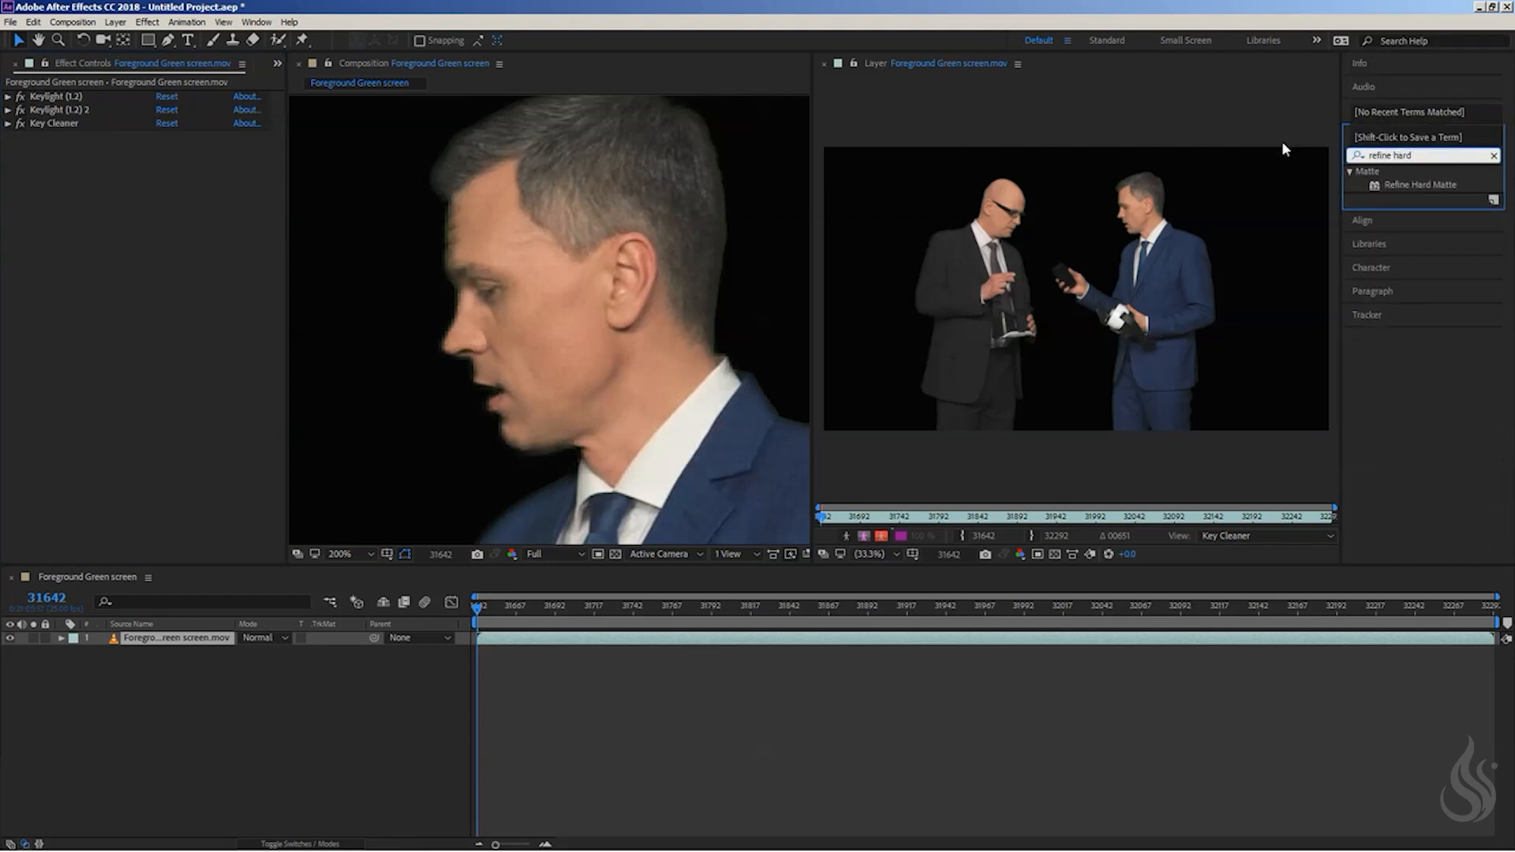
pyautogui.moveTo(1427, 188); pyautogui.dragTo(116, 176)
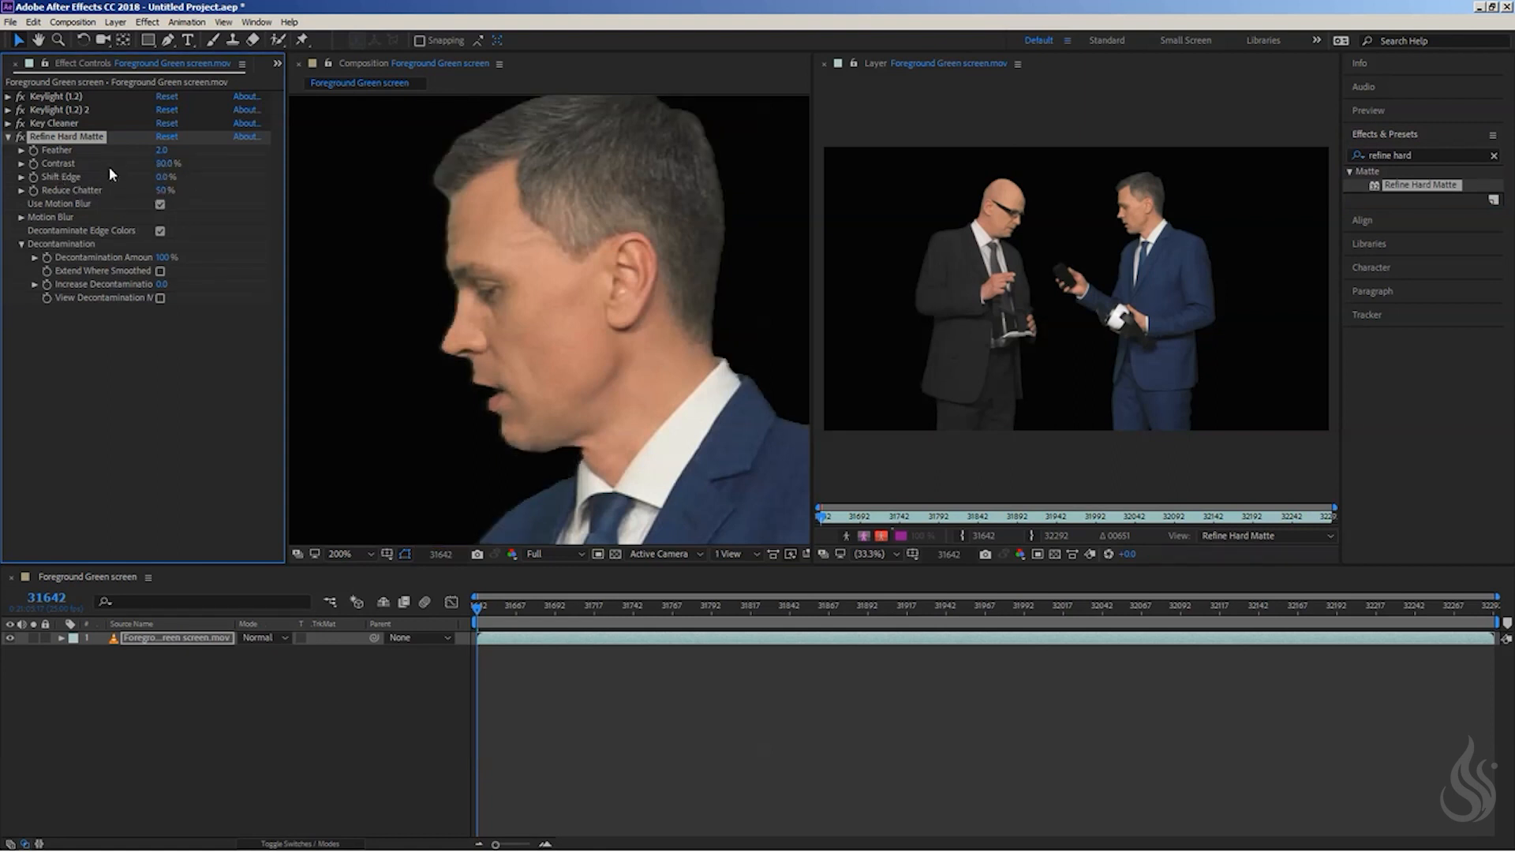
# - Set Refine Hard Matte's Feather, Contrast and Reduce Chatter to 0 and disable Use Motion Blur
pyautogui.click(163, 152)
pyautogui.press('Return')
pyautogui.click(163, 164)
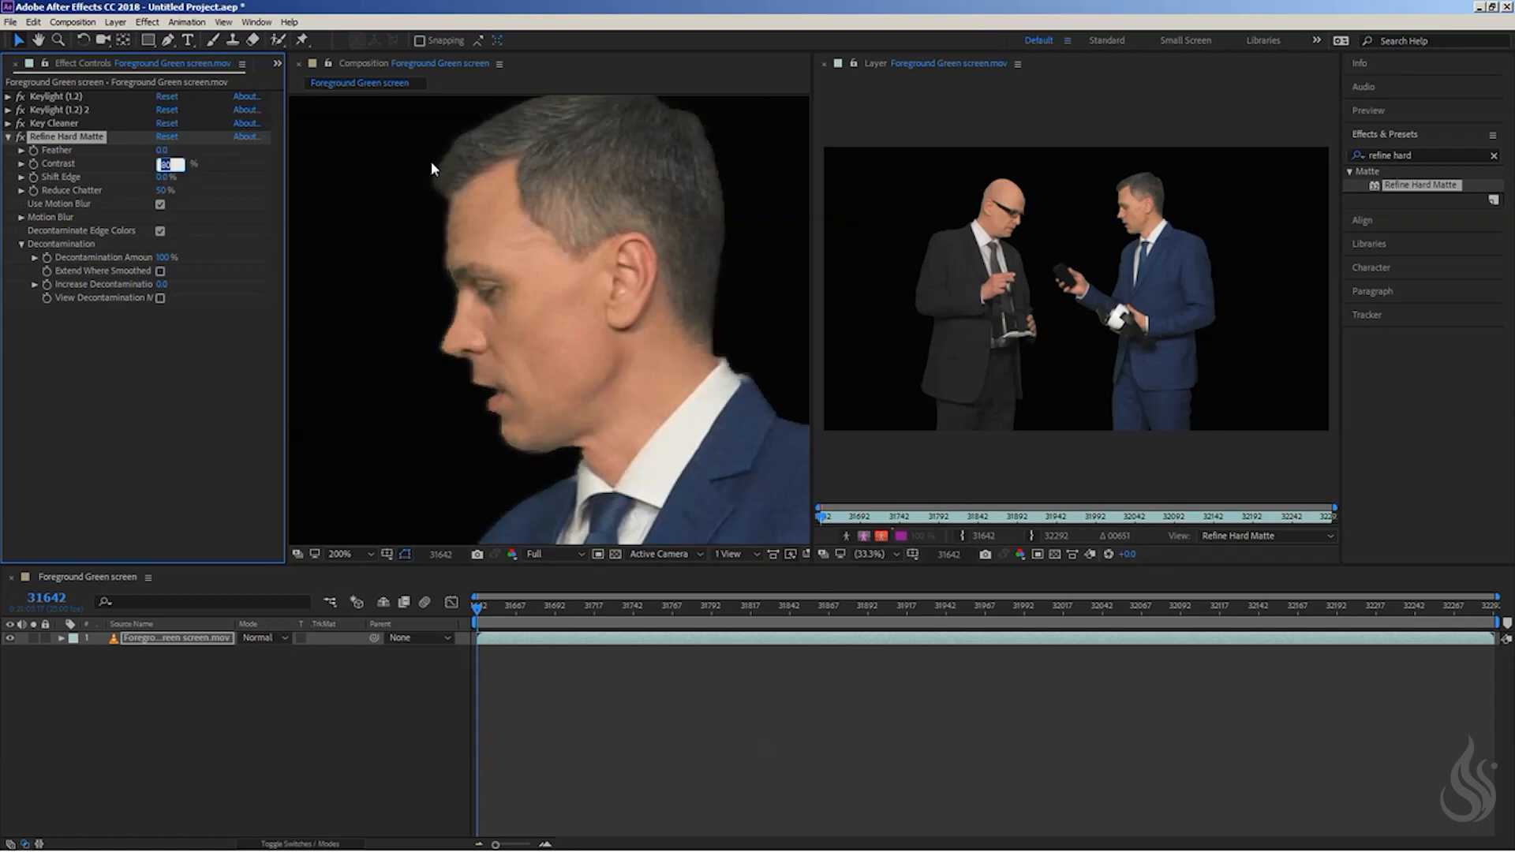
pyautogui.write('0')
pyautogui.press('Return')
pyautogui.click(163, 190)
pyautogui.write('0')
pyautogui.press('Return')
pyautogui.click(160, 204)
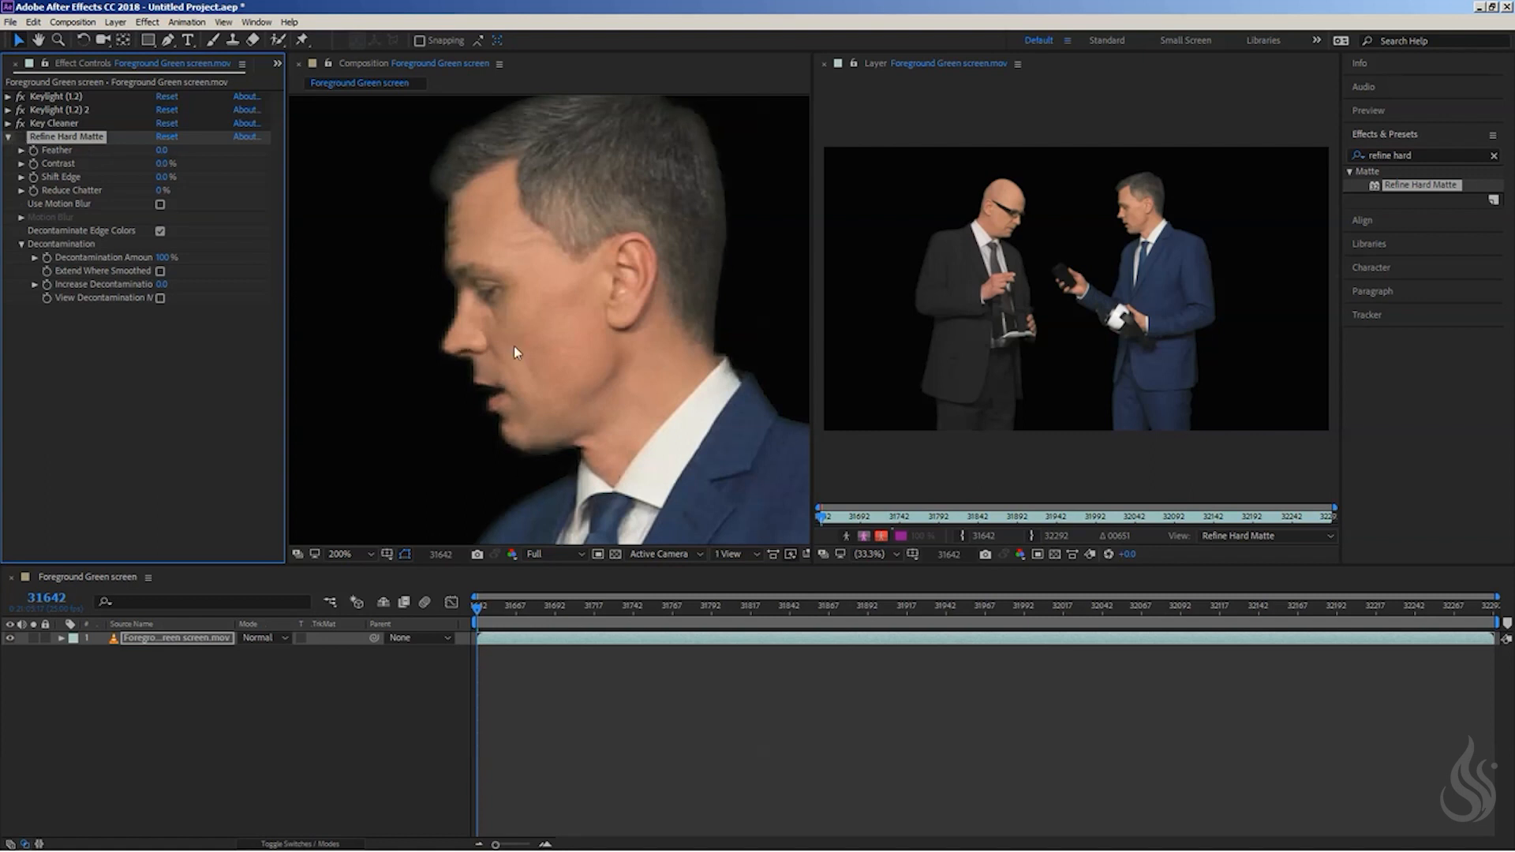
# - Check the head's edges, collapse the Refine Hard Matte settings, and dismiss the app updates notification
pyautogui.press('.')
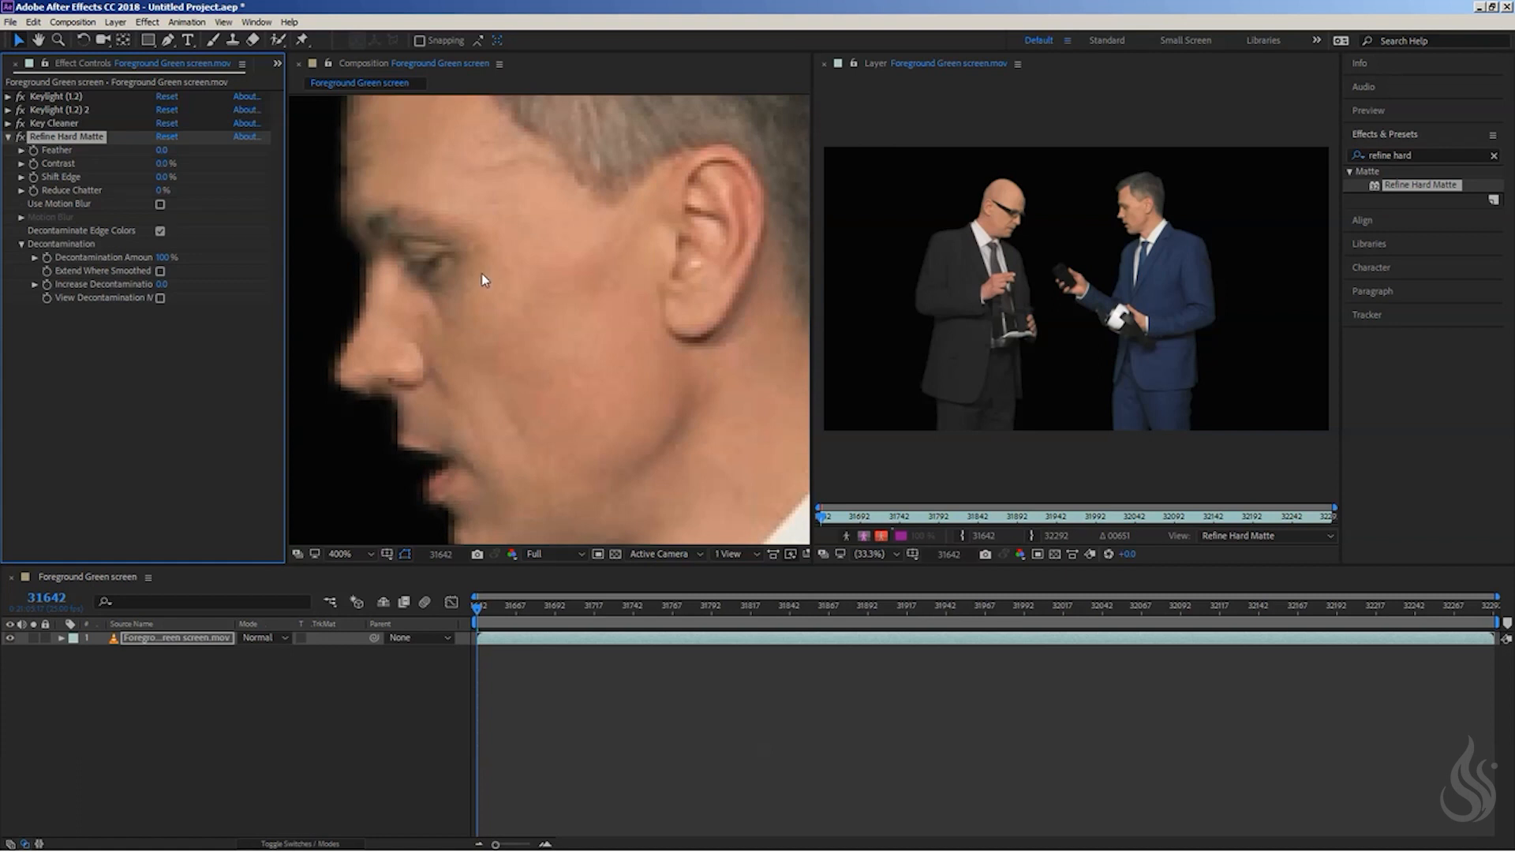
pyautogui.scroll(-1, 481, 273)
pyautogui.press('space')
pyautogui.moveTo(684, 195); pyautogui.dragTo(672, 251)
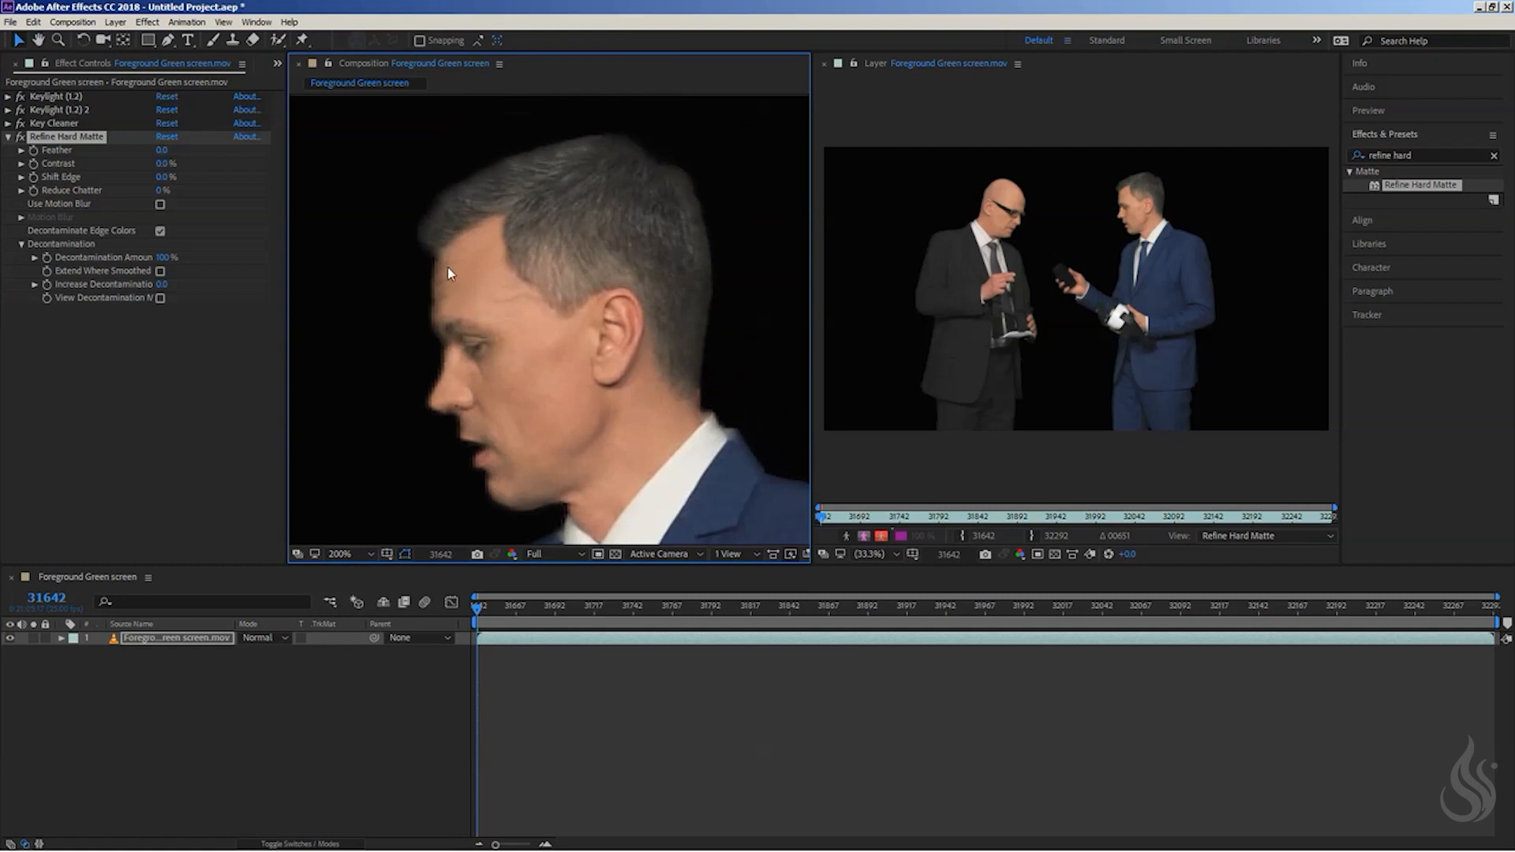
pyautogui.click(8, 137)
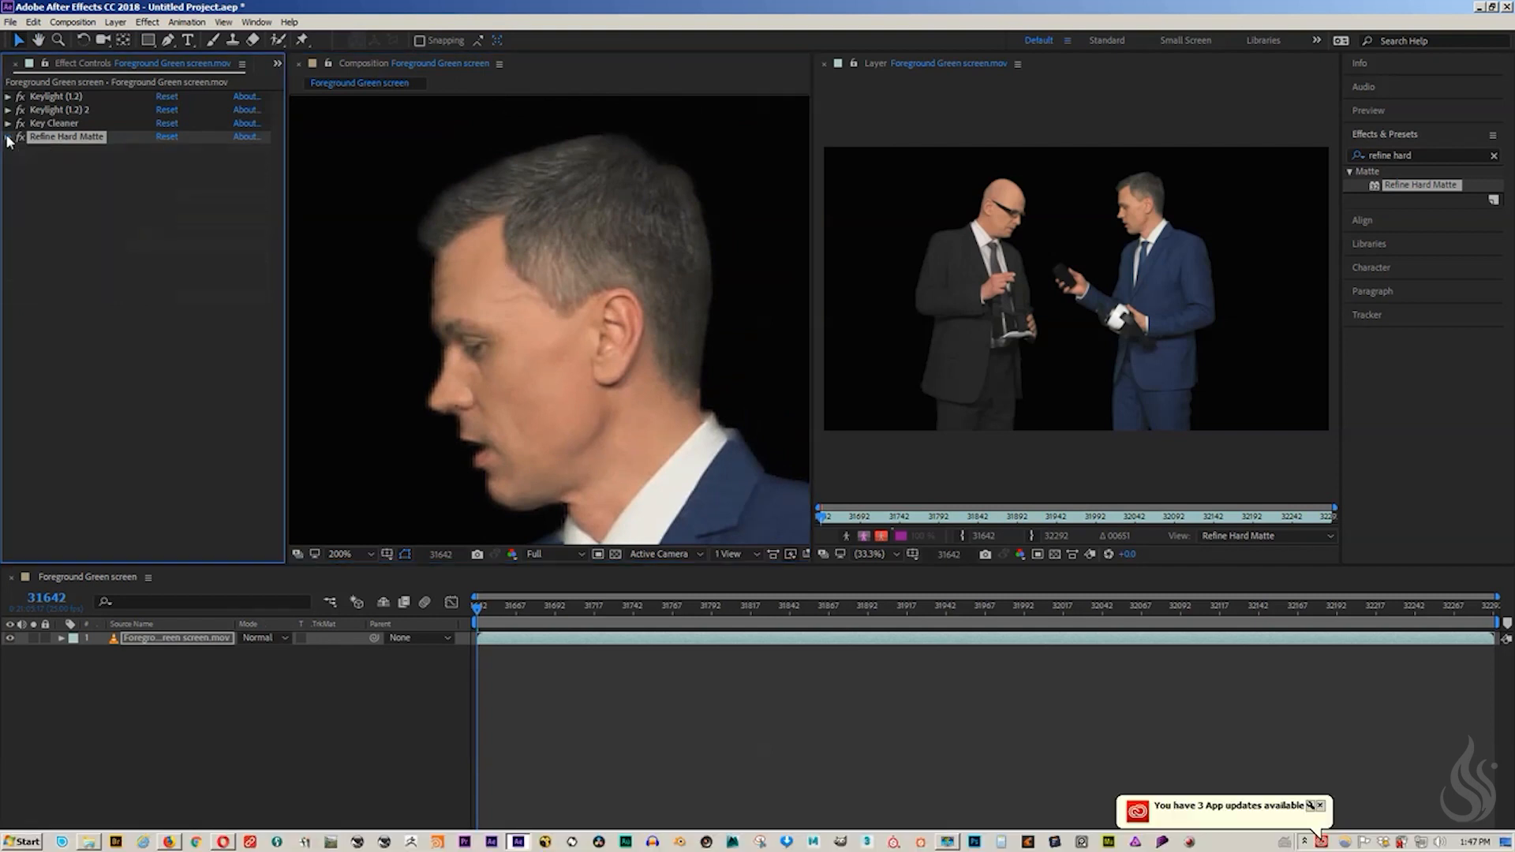
pyautogui.click(1319, 806)
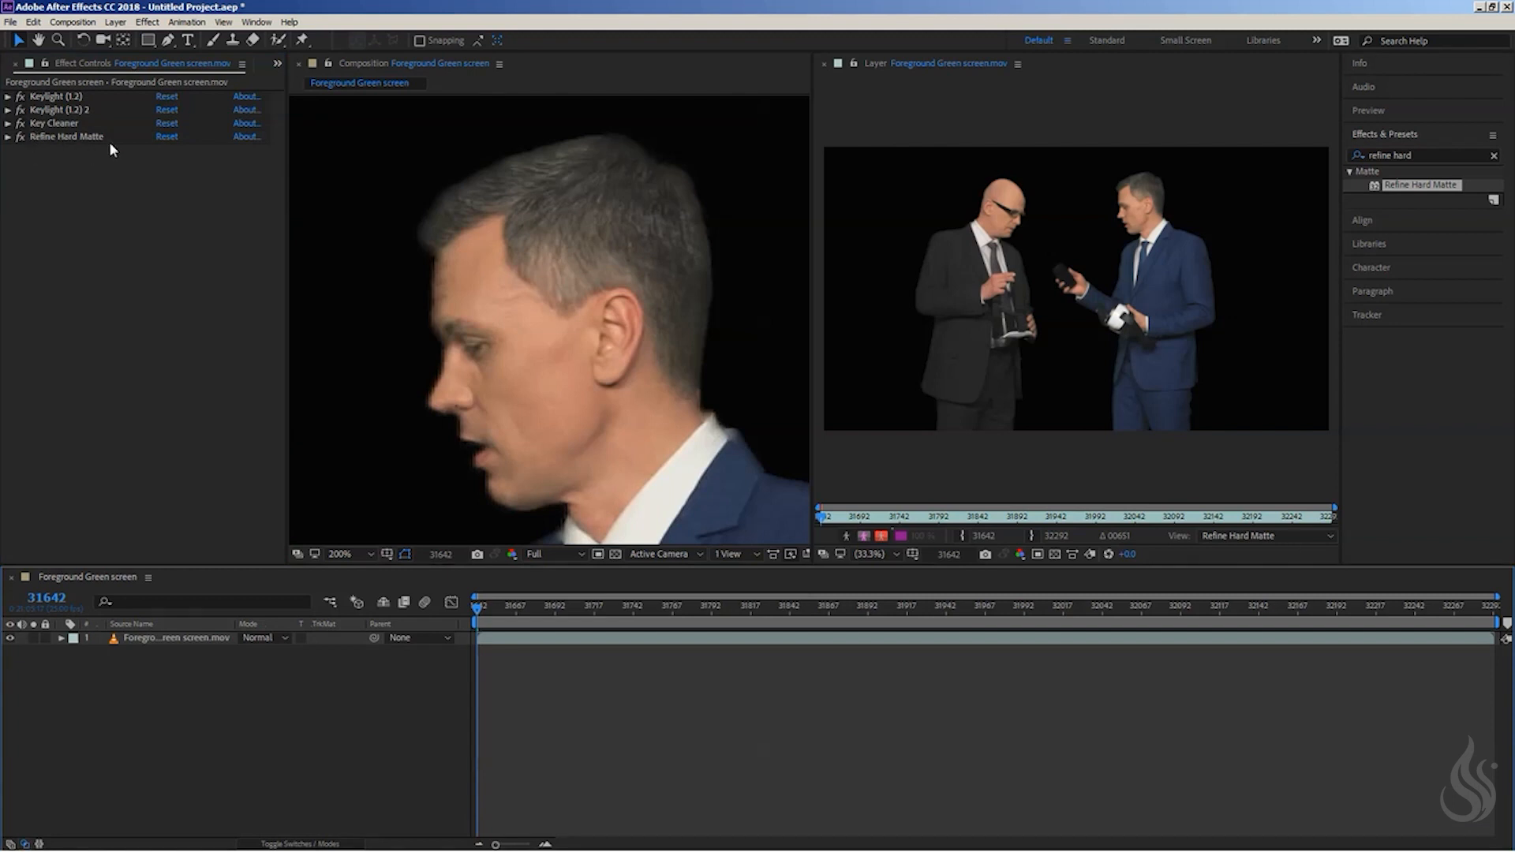
pyautogui.click(70, 182)
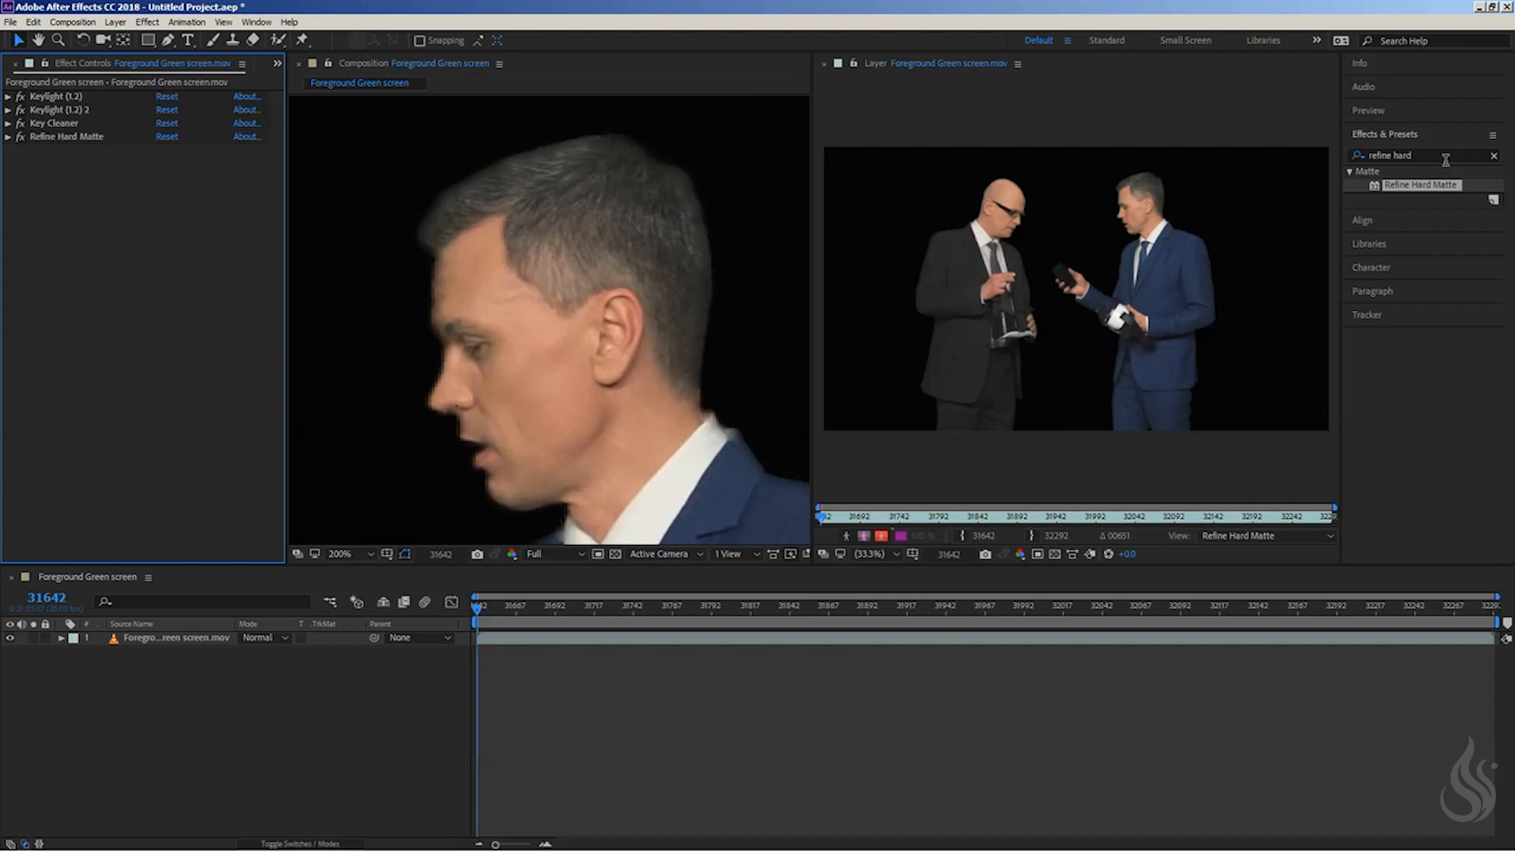
# - Search the effects for "adv" and apply Advanced Spill Suppressor after Refine Hard Matte
pyautogui.moveTo(1444, 157); pyautogui.dragTo(1153, 170)
pyautogui.write('adv')
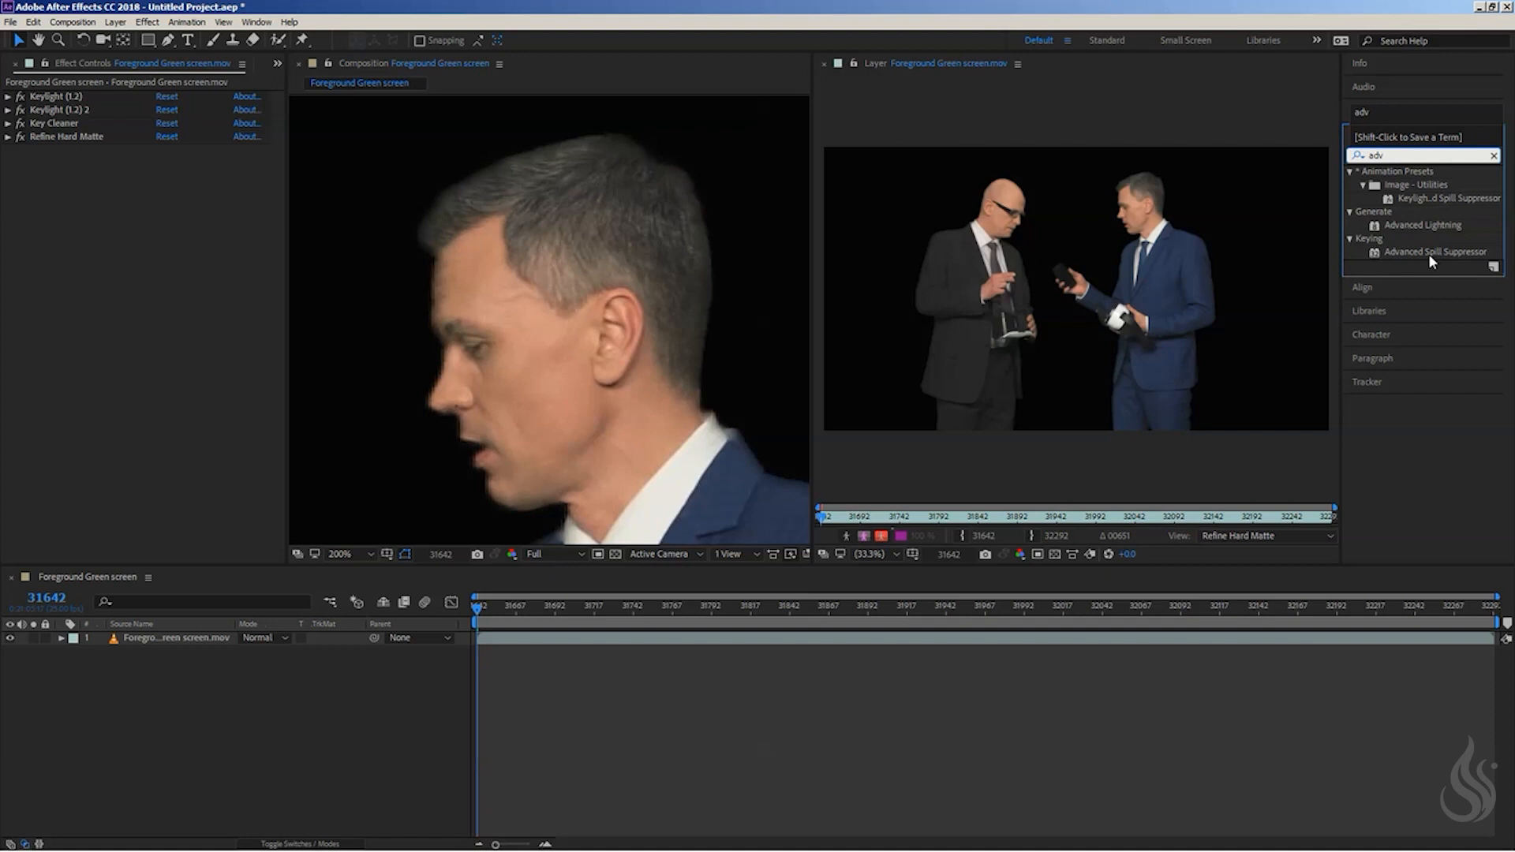
pyautogui.moveTo(1428, 253); pyautogui.dragTo(78, 226)
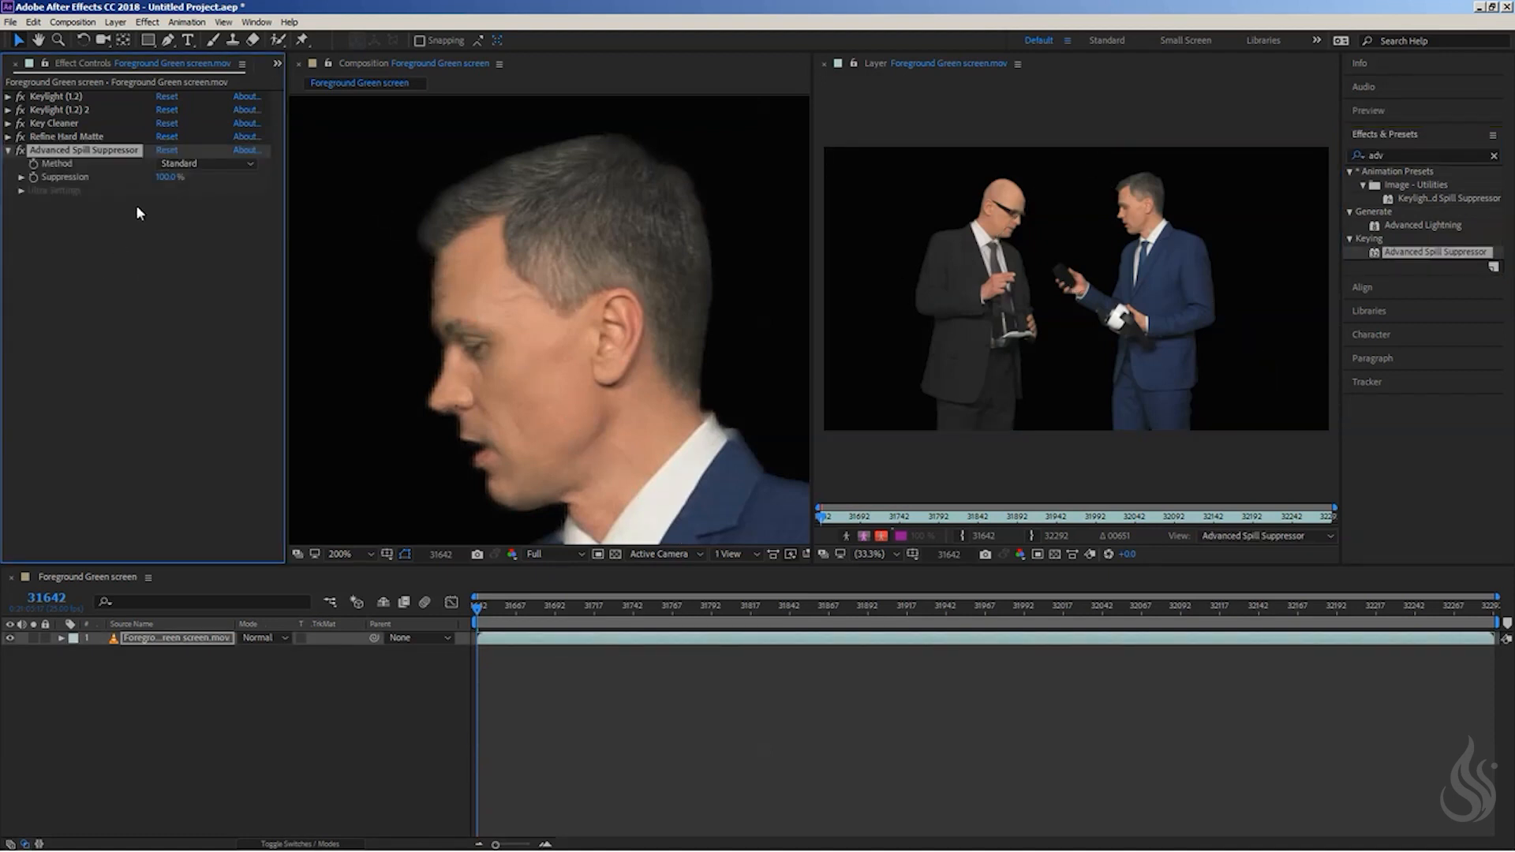
# - Compare the hand holding the phone with Advanced Spill Suppressor turned off and on
pyautogui.scroll(-4, 626, 393)
pyautogui.moveTo(463, 388); pyautogui.dragTo(580, 165)
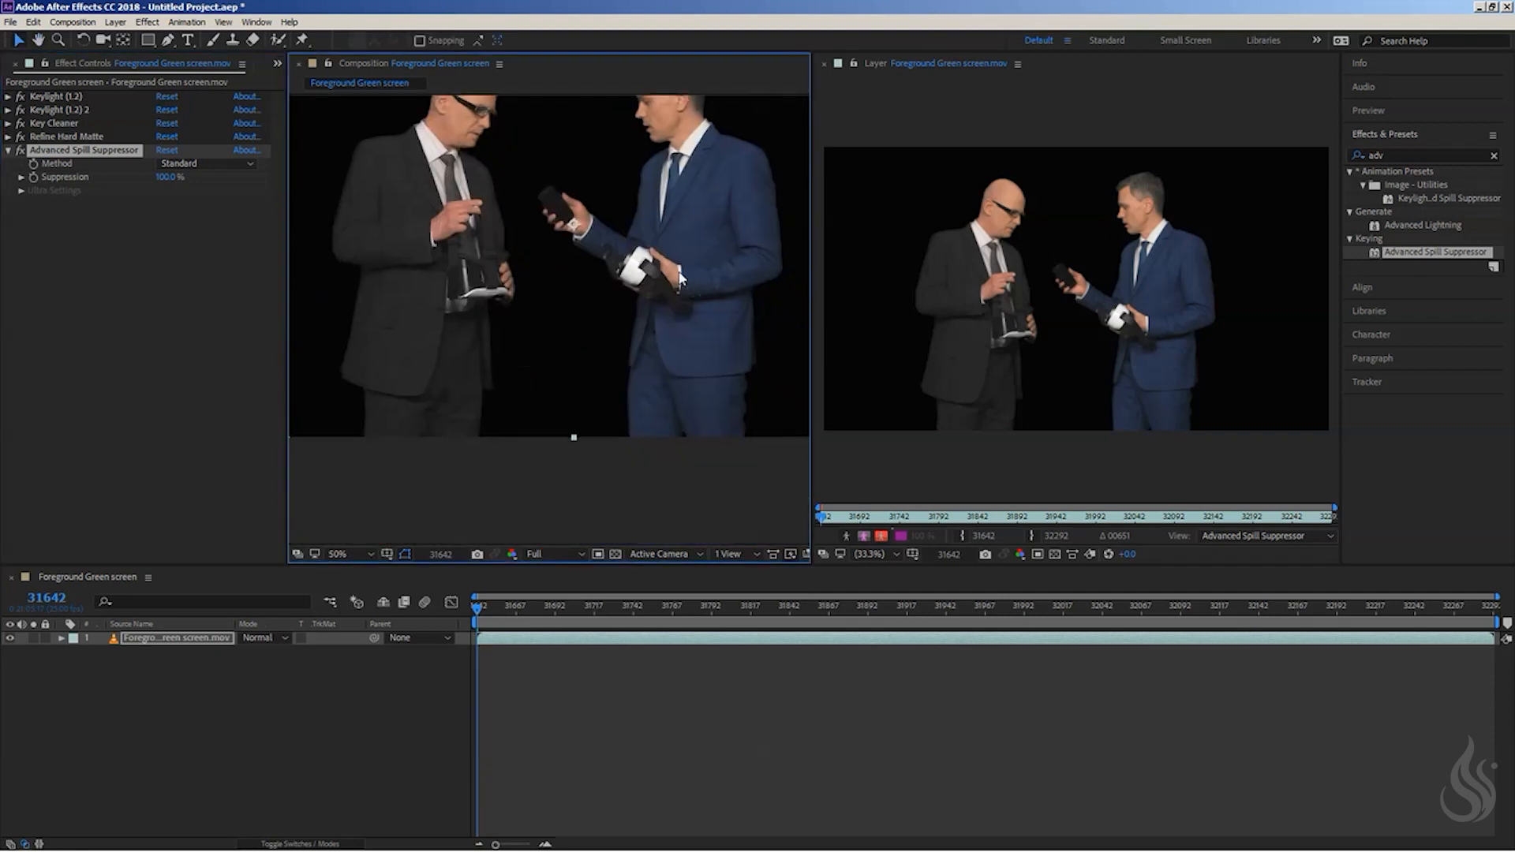
pyautogui.scroll(3, 678, 278)
pyautogui.scroll(-1, 648, 190)
pyautogui.moveTo(648, 190); pyautogui.dragTo(561, 343)
pyautogui.scroll(2, 478, 254)
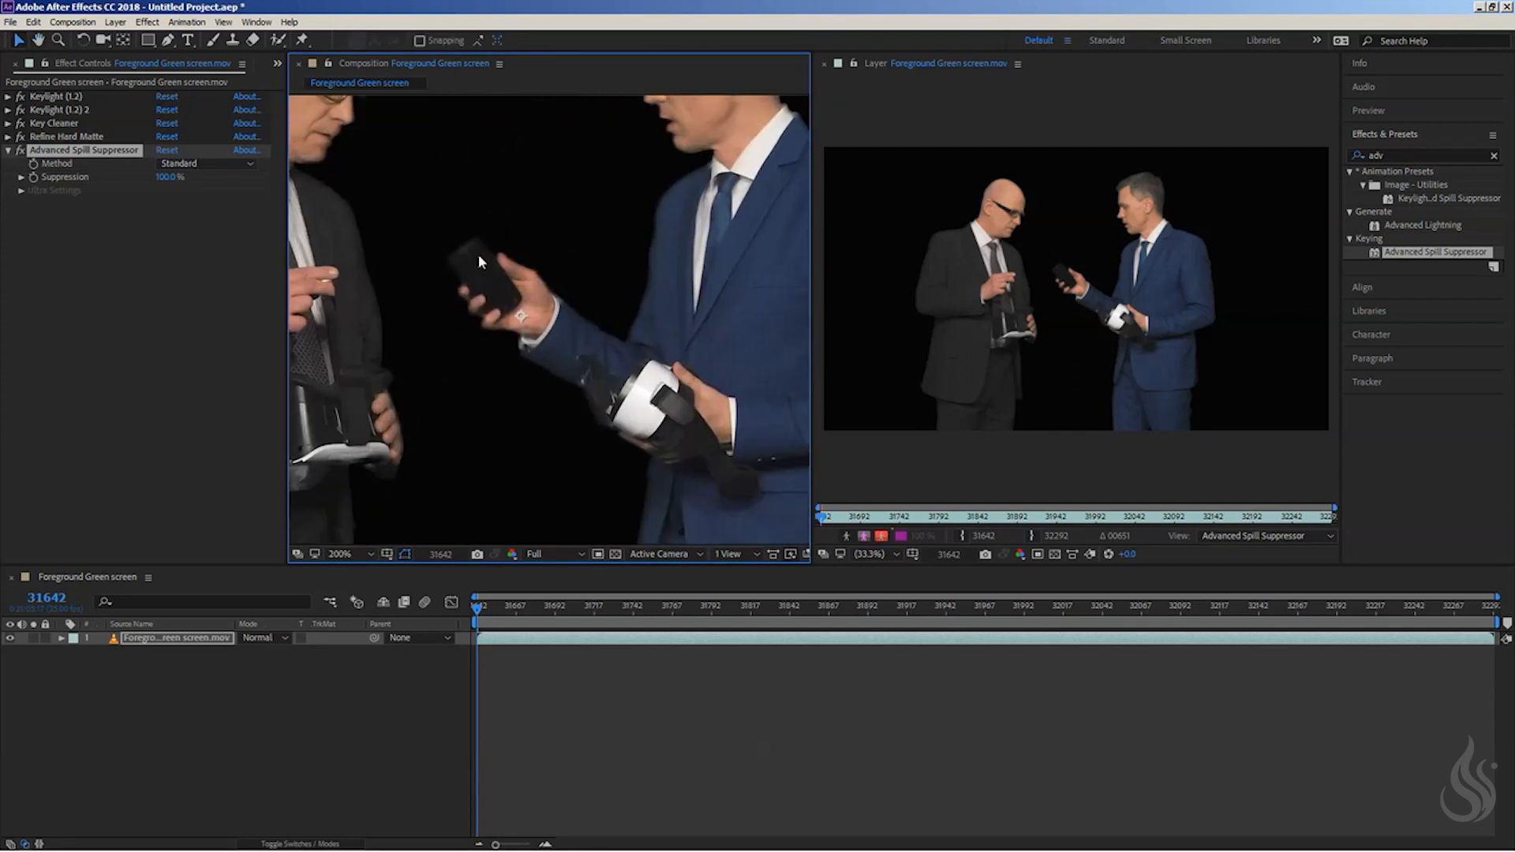
pyautogui.click(19, 151)
pyautogui.click(19, 151)
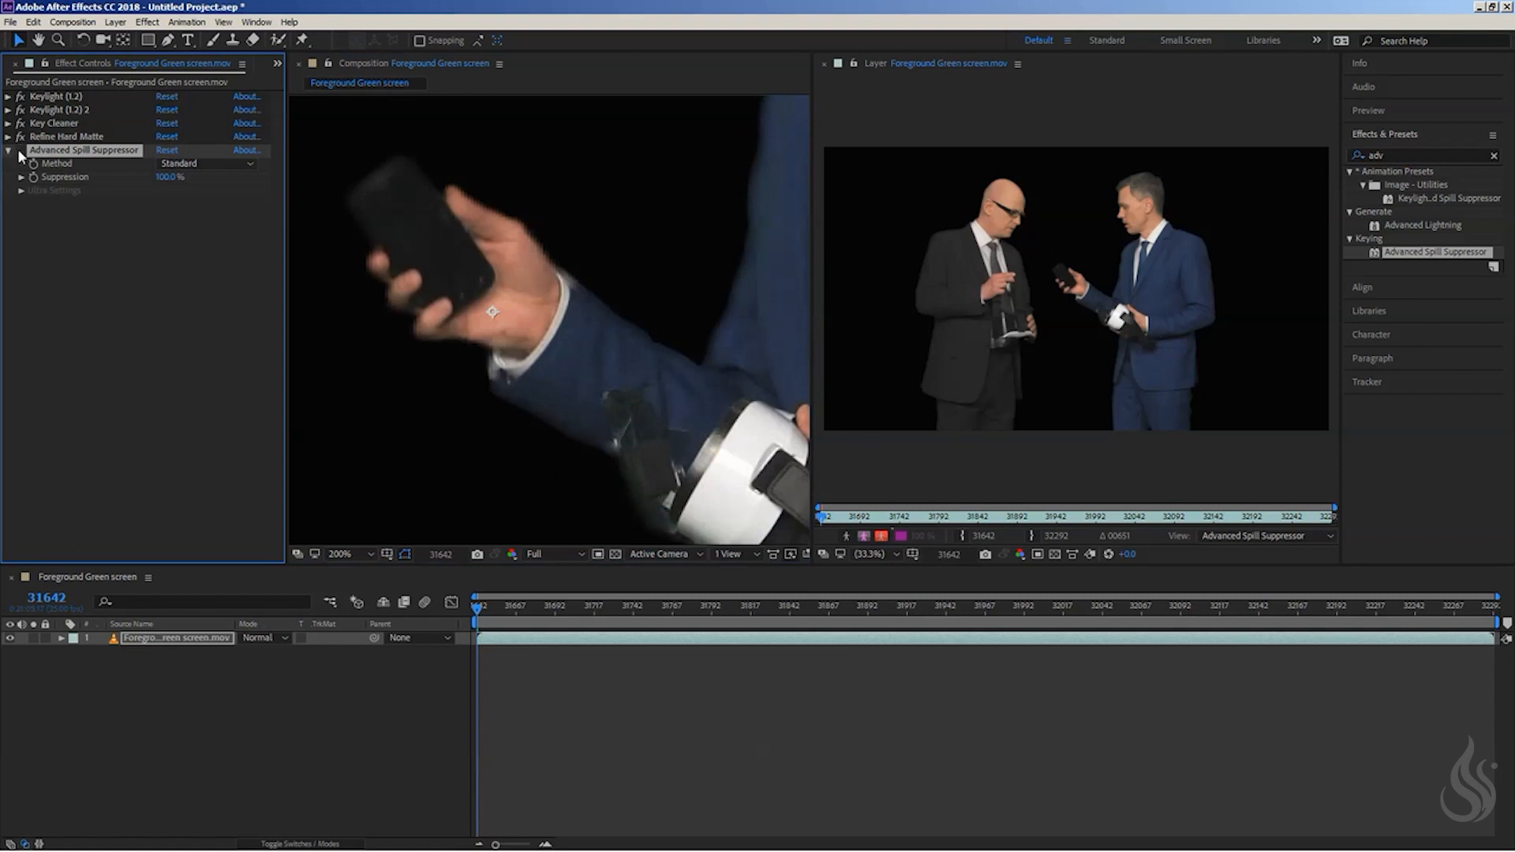
pyautogui.click(19, 152)
pyautogui.click(20, 152)
pyautogui.click(19, 152)
# - Set Advanced Spill Suppressor's Method to Ultra and expand its Ultra Settings
pyautogui.click(208, 166)
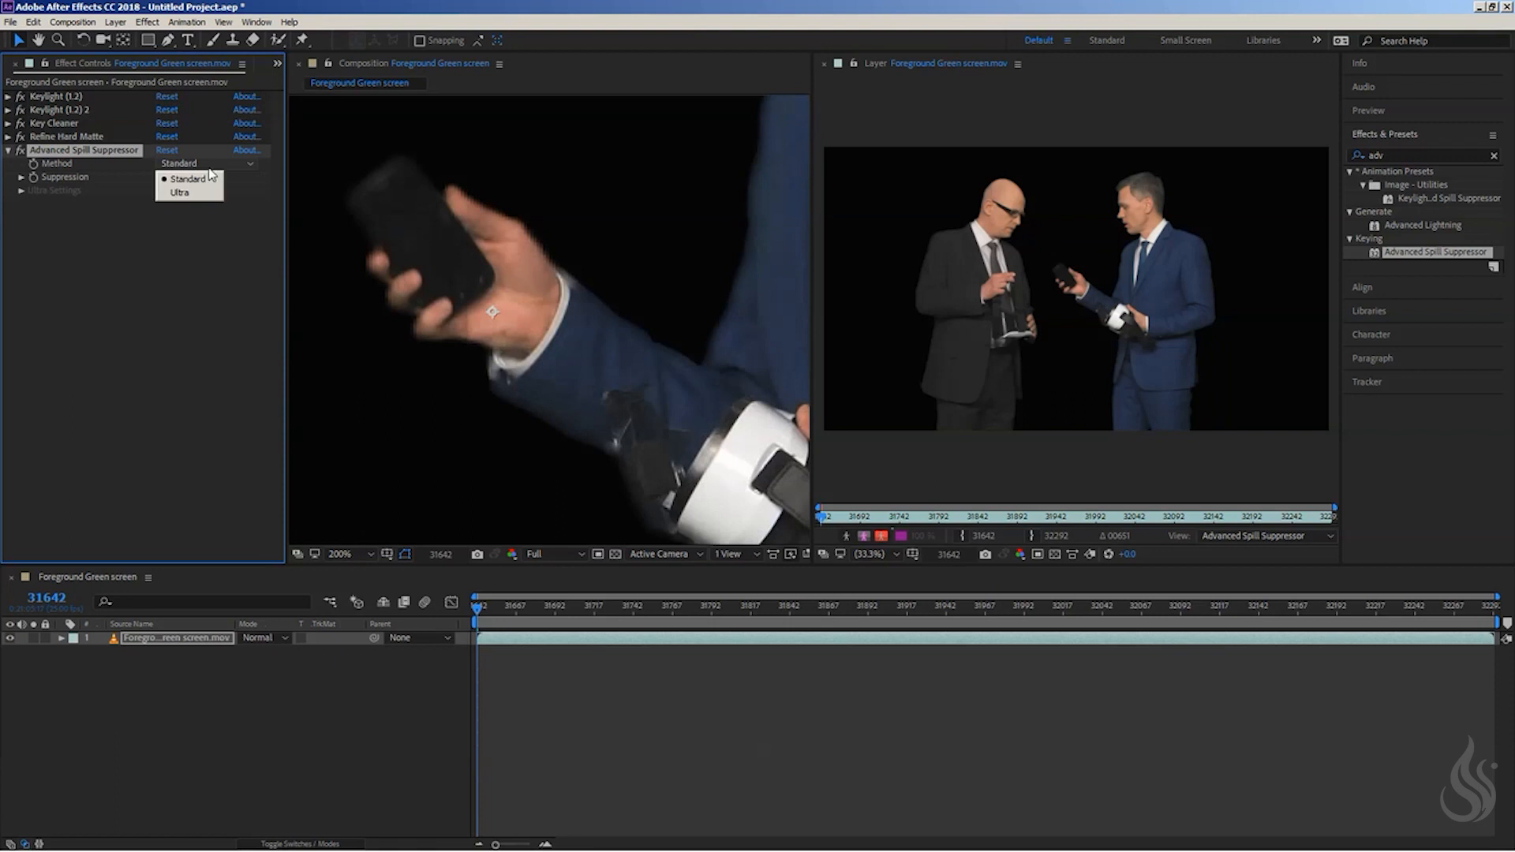
pyautogui.click(200, 242)
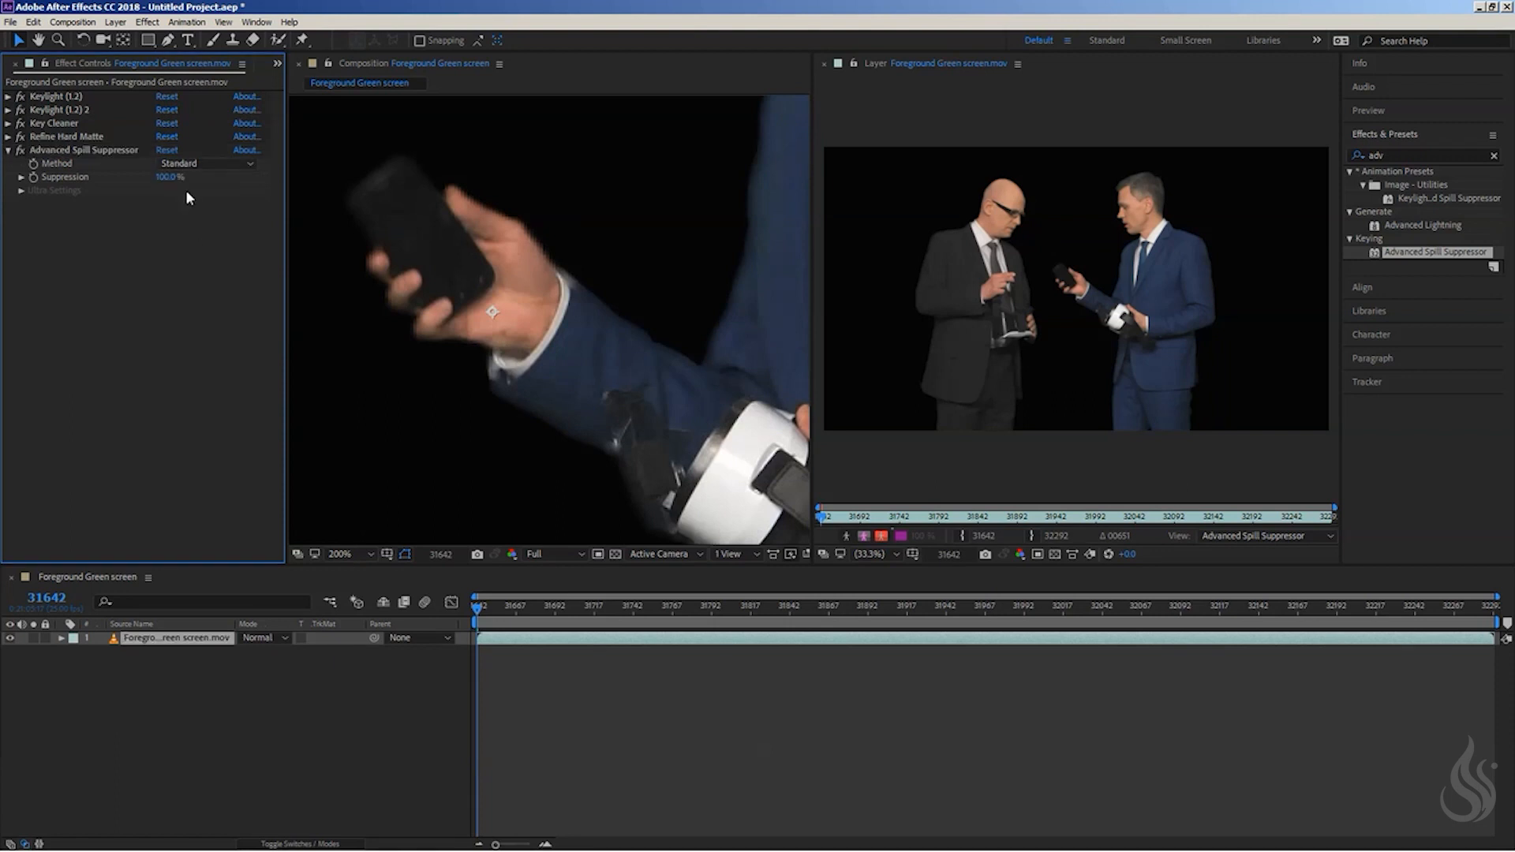
pyautogui.click(207, 165)
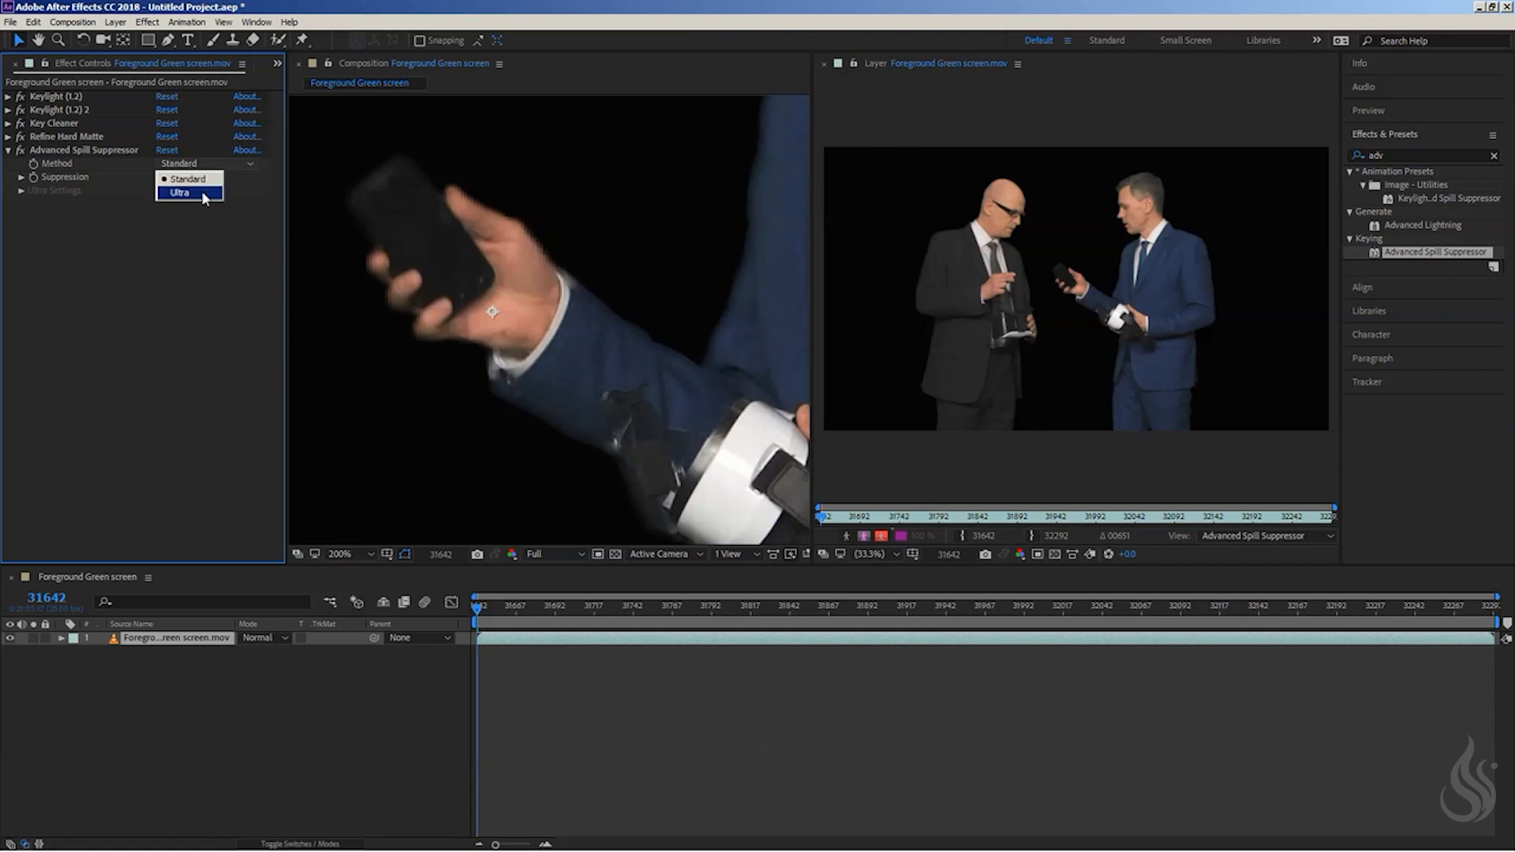
pyautogui.click(189, 163)
pyautogui.click(188, 179)
pyautogui.click(192, 165)
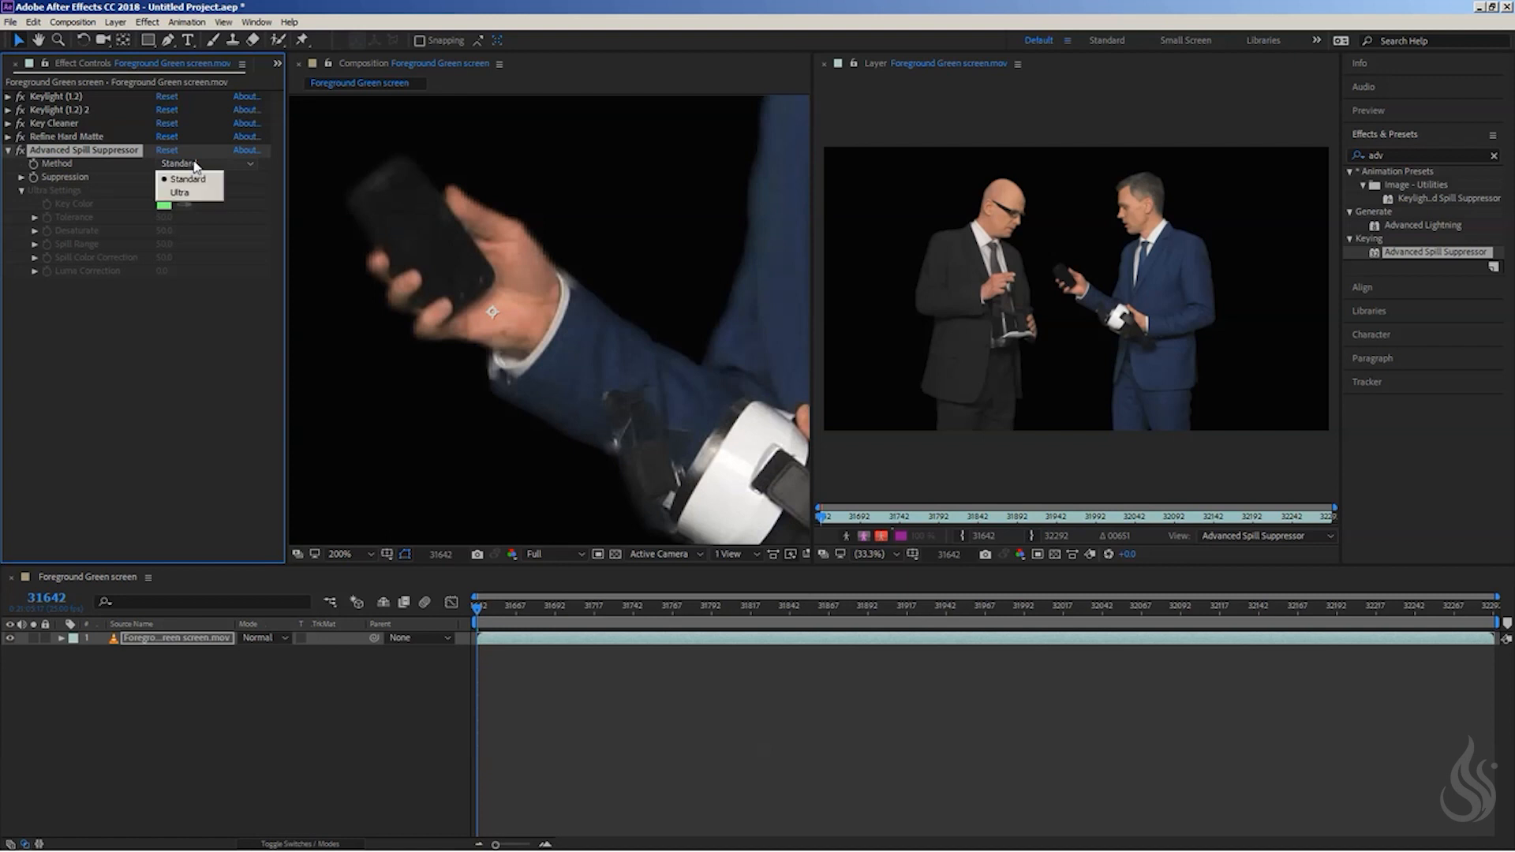
pyautogui.click(189, 194)
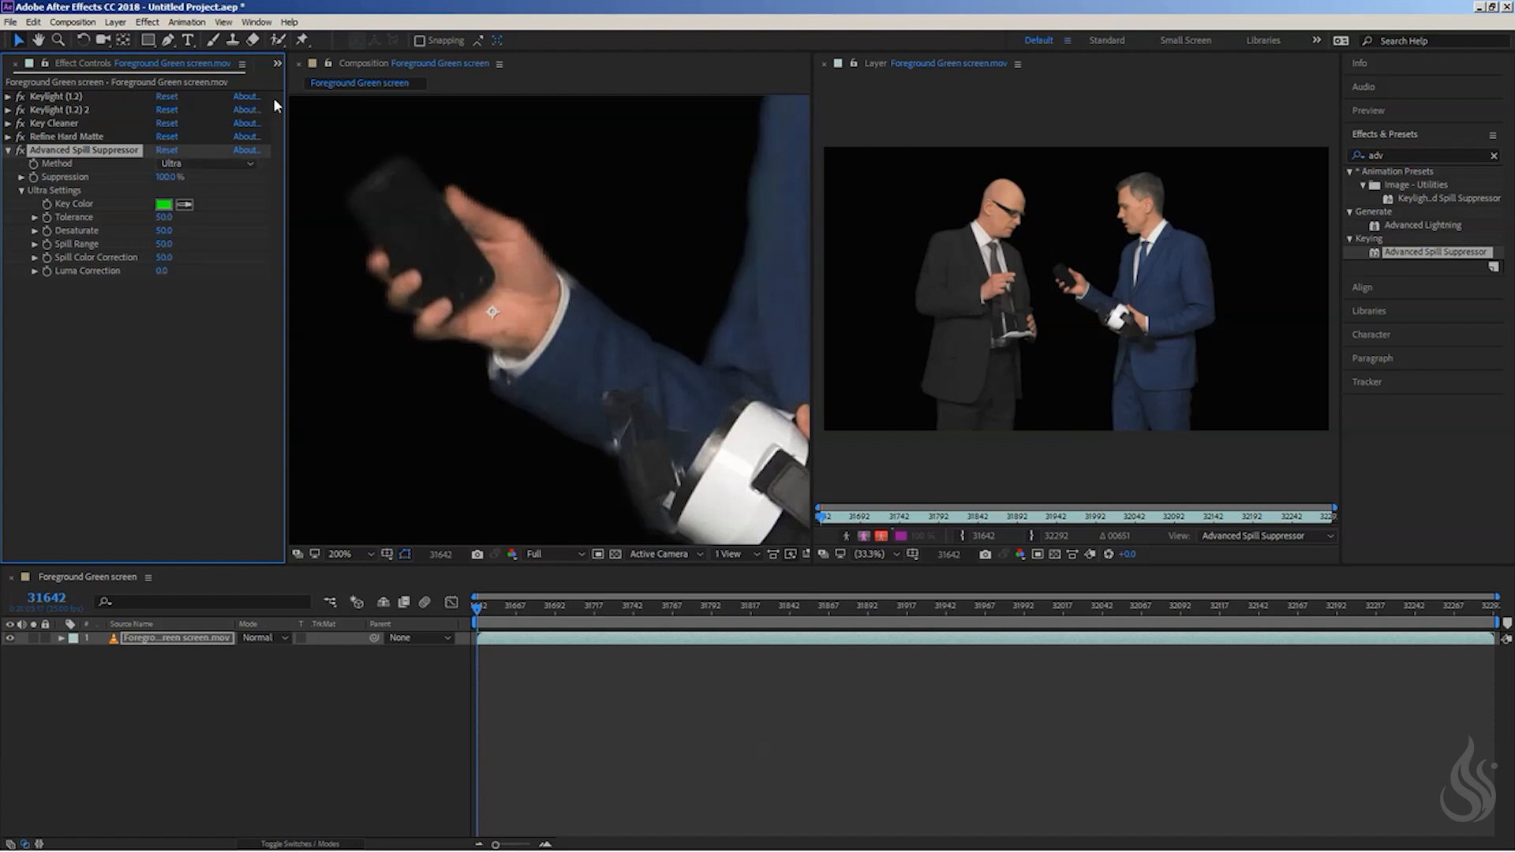
# - Try Background.mov beneath the green screen layer in the composition, and delete it again
pyautogui.click(277, 65)
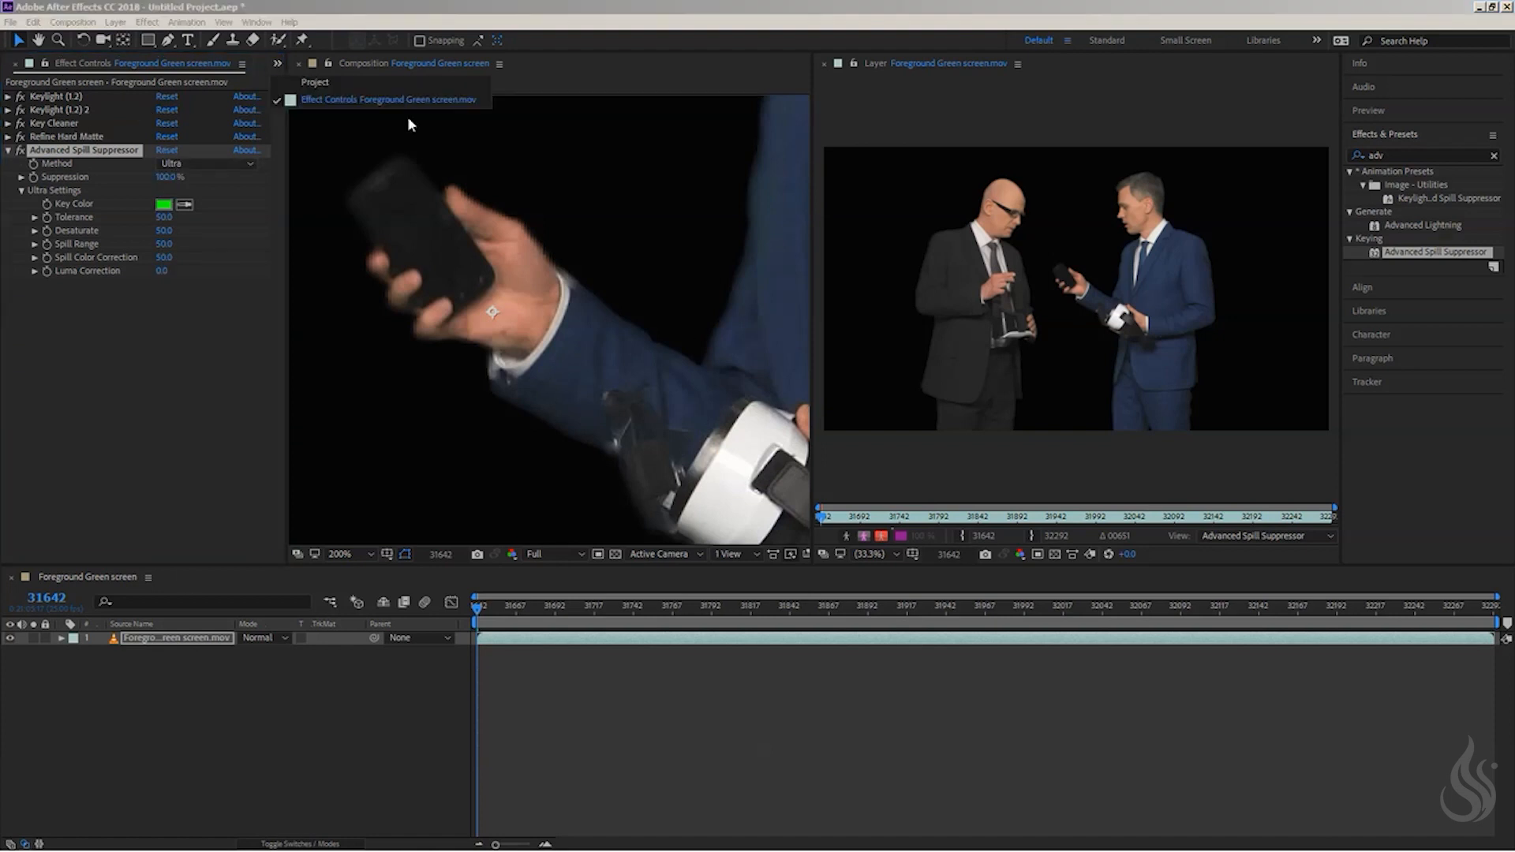
pyautogui.click(408, 116)
pyautogui.moveTo(60, 209); pyautogui.dragTo(91, 686)
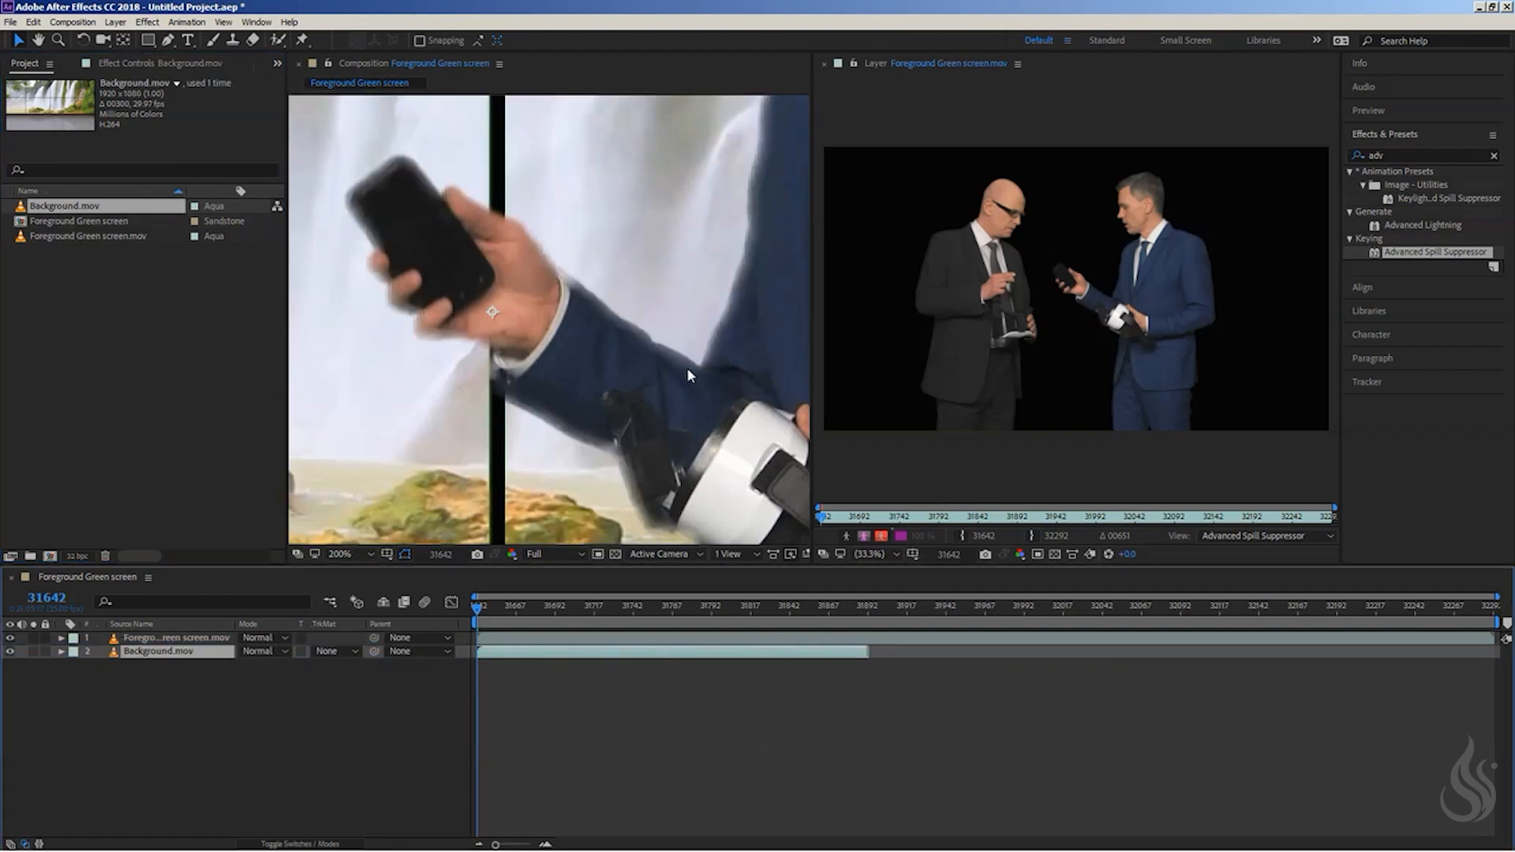
pyautogui.click(148, 652)
pyautogui.press('Delete')
# - Collapse the Advanced Spill Suppressor settings and set Key Cleaner's Additional Edge Radius to 7
pyautogui.click(533, 229)
pyautogui.scroll(-4, 540, 233)
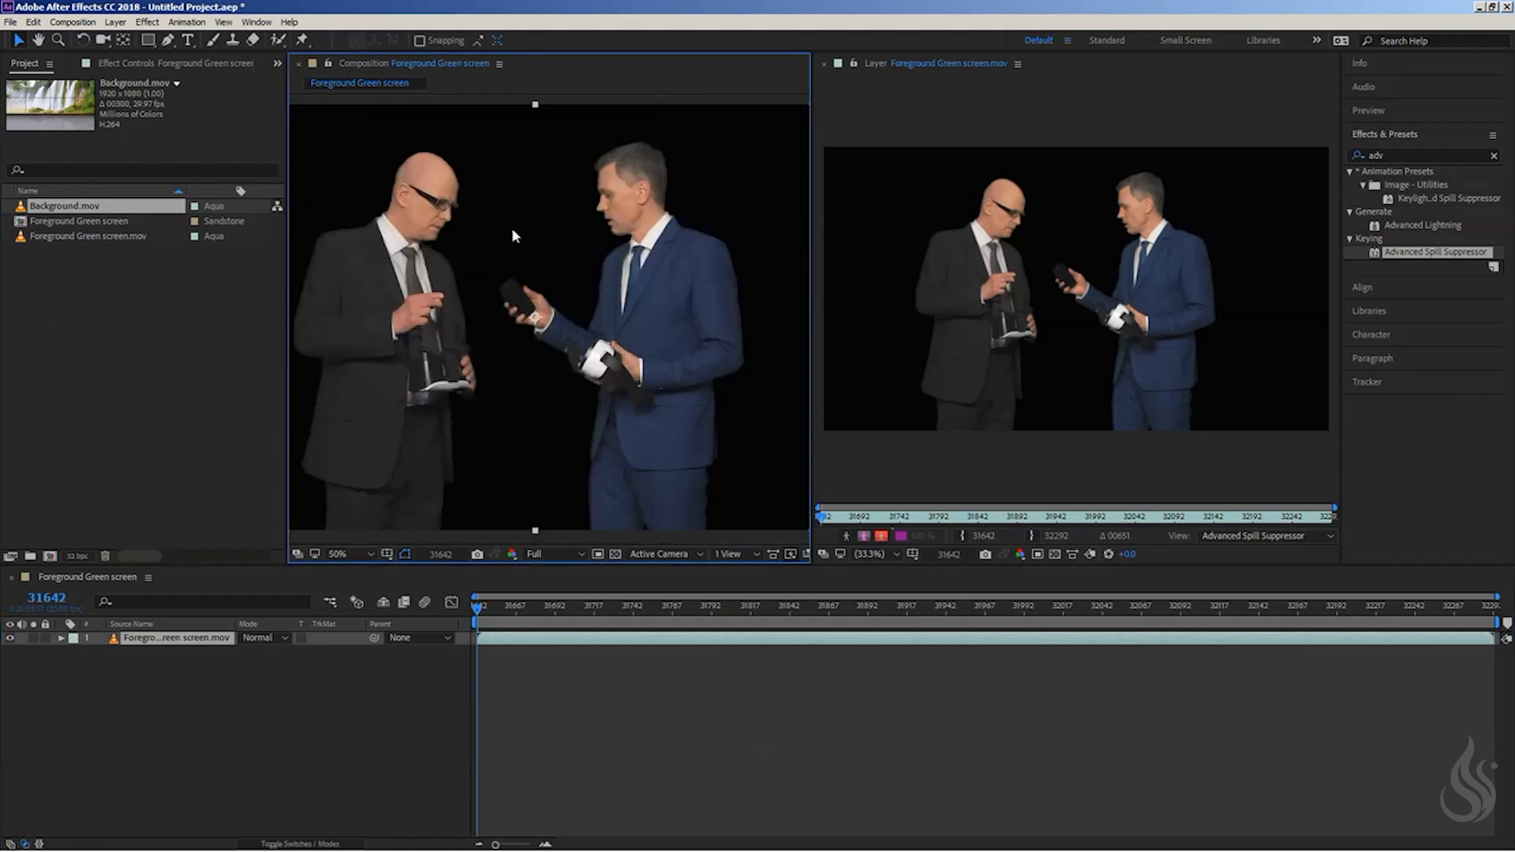
pyautogui.press('space')
pyautogui.moveTo(544, 216); pyautogui.dragTo(485, 296)
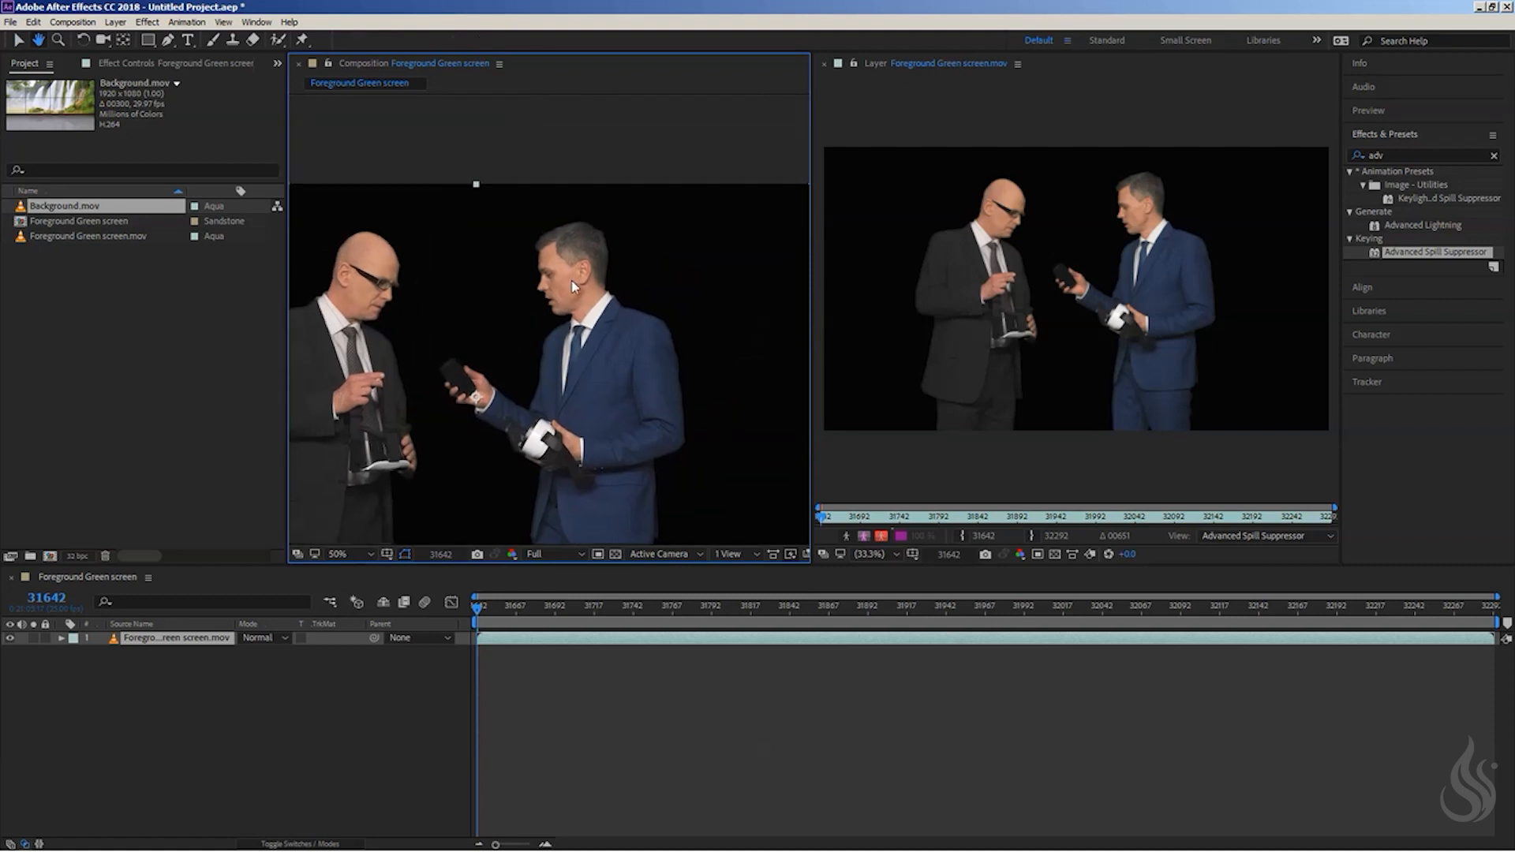
pyautogui.scroll(4, 572, 279)
pyautogui.press('space')
pyautogui.moveTo(614, 196); pyautogui.dragTo(519, 351)
pyautogui.click(132, 62)
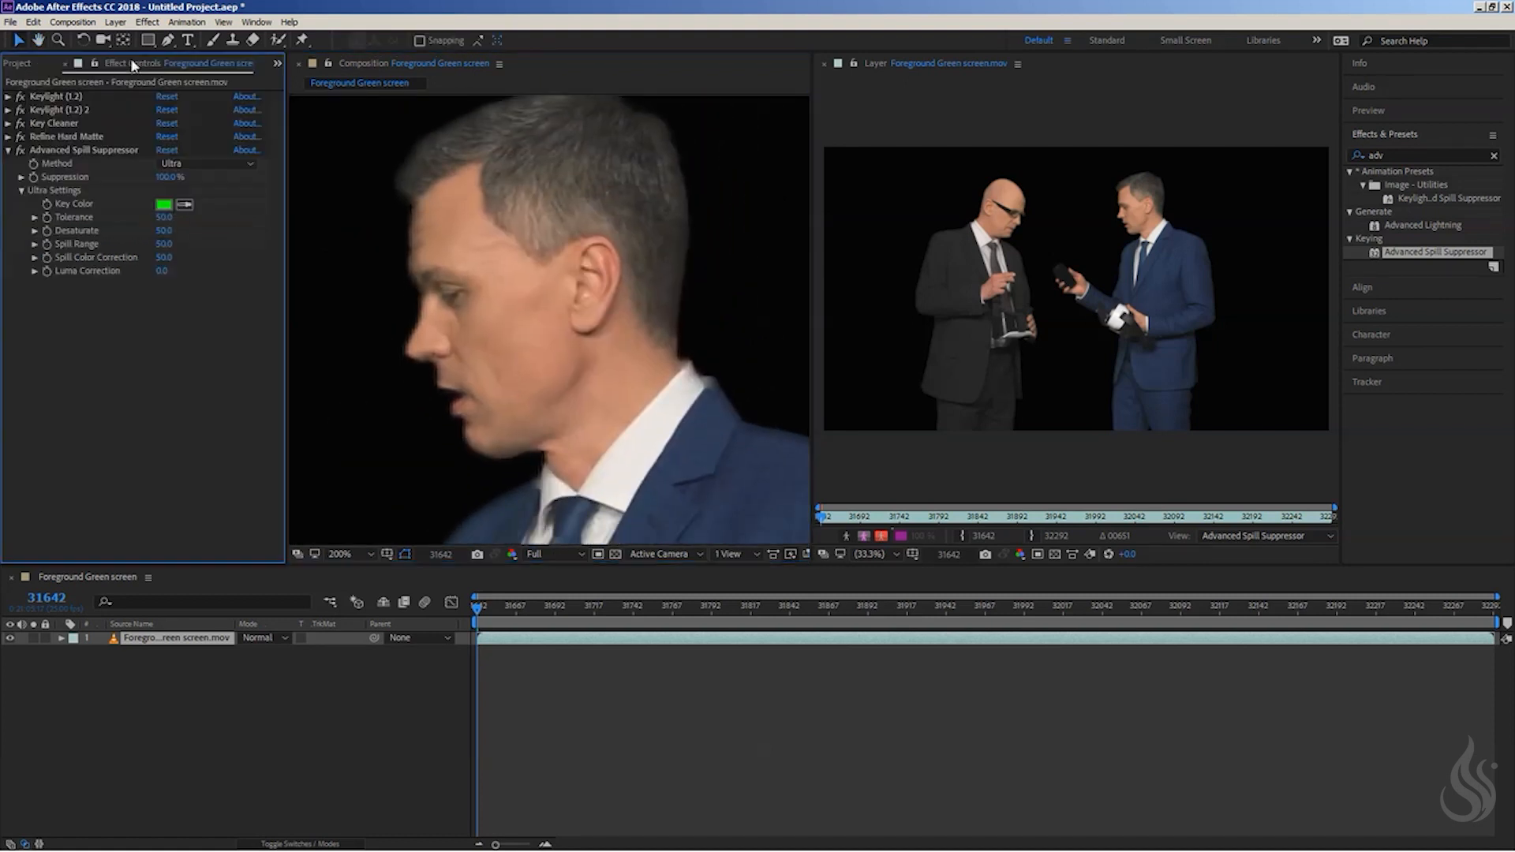
pyautogui.click(8, 150)
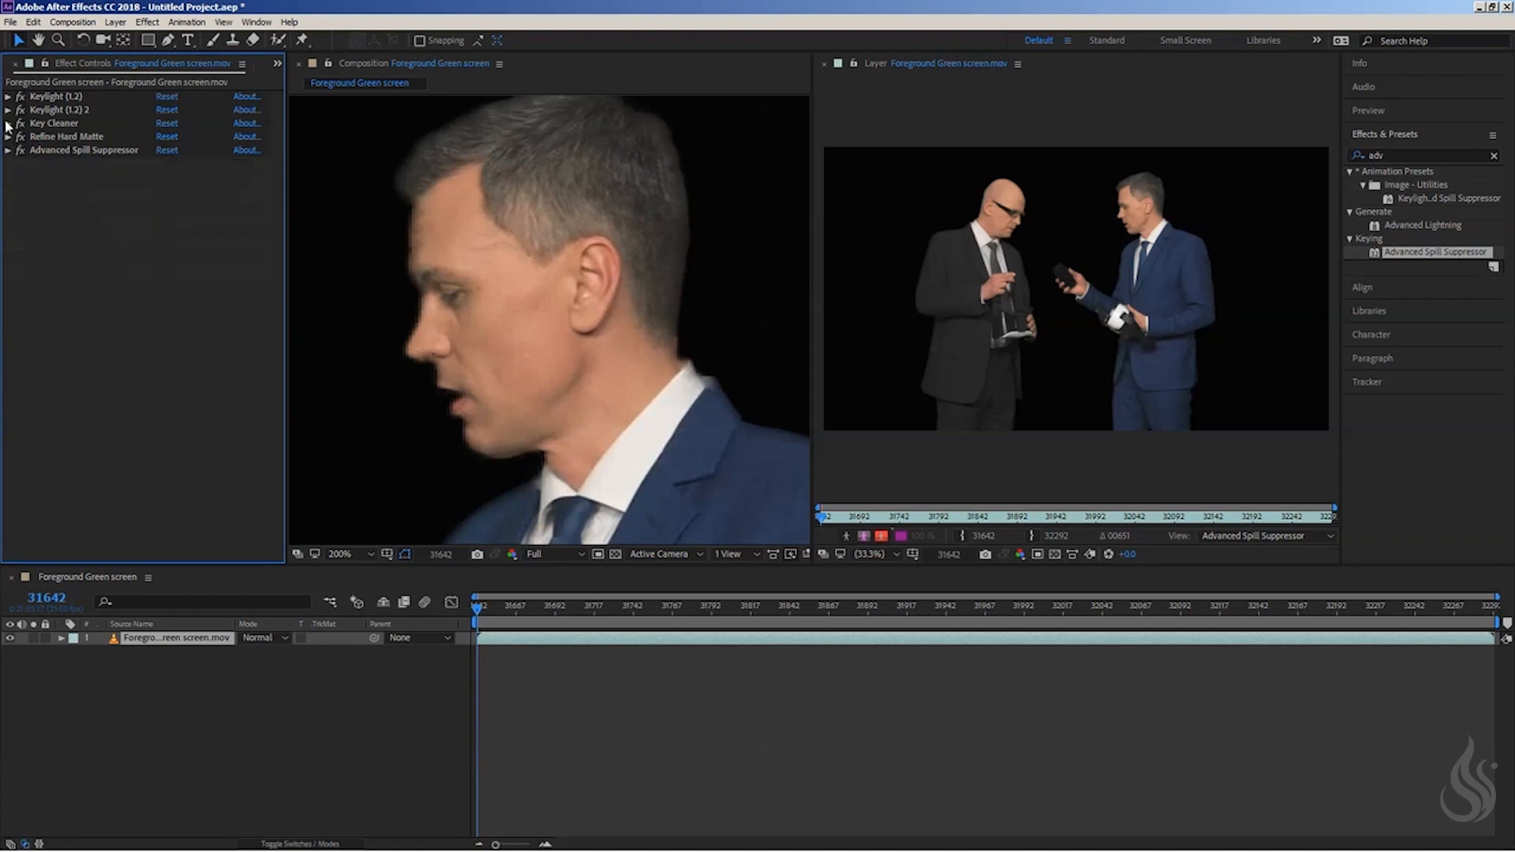
pyautogui.click(8, 124)
pyautogui.click(172, 138)
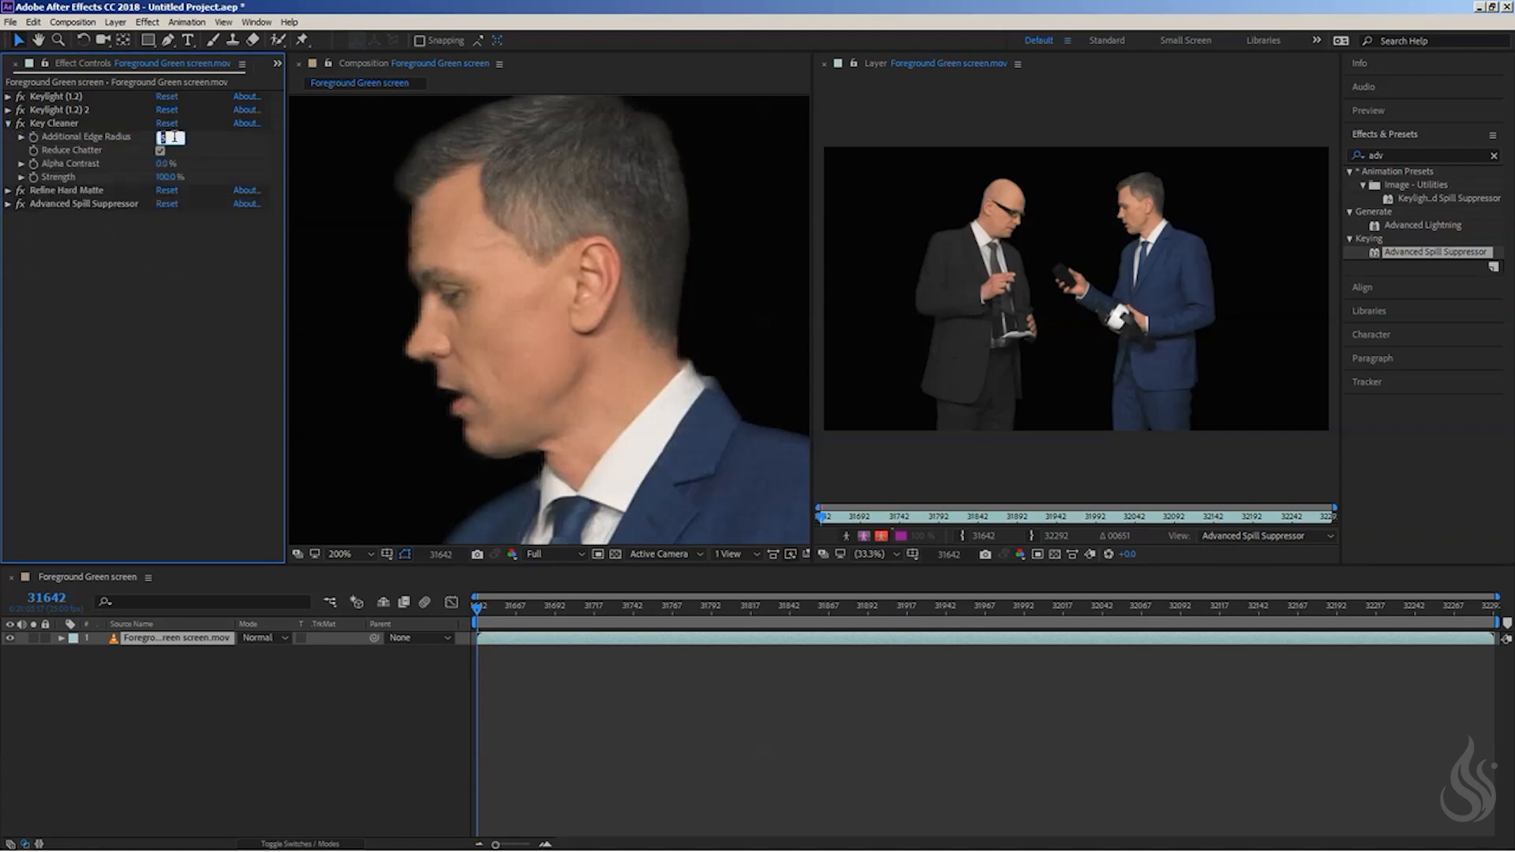
pyautogui.write('7')
pyautogui.press('Return')
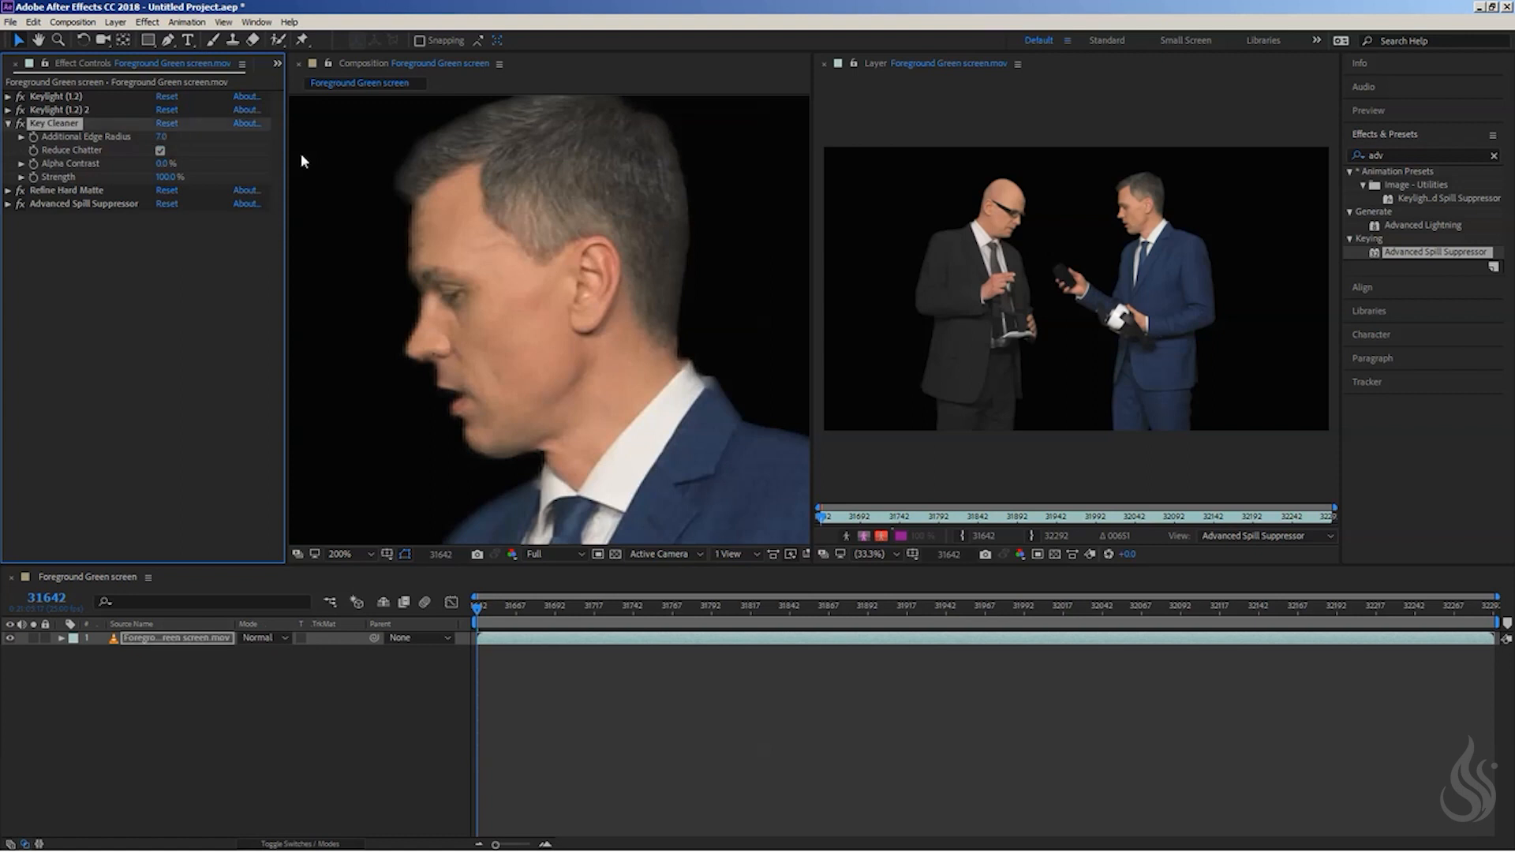
# - Set Refine Hard Matte's Decontamination Amount to 50%
pyautogui.click(8, 191)
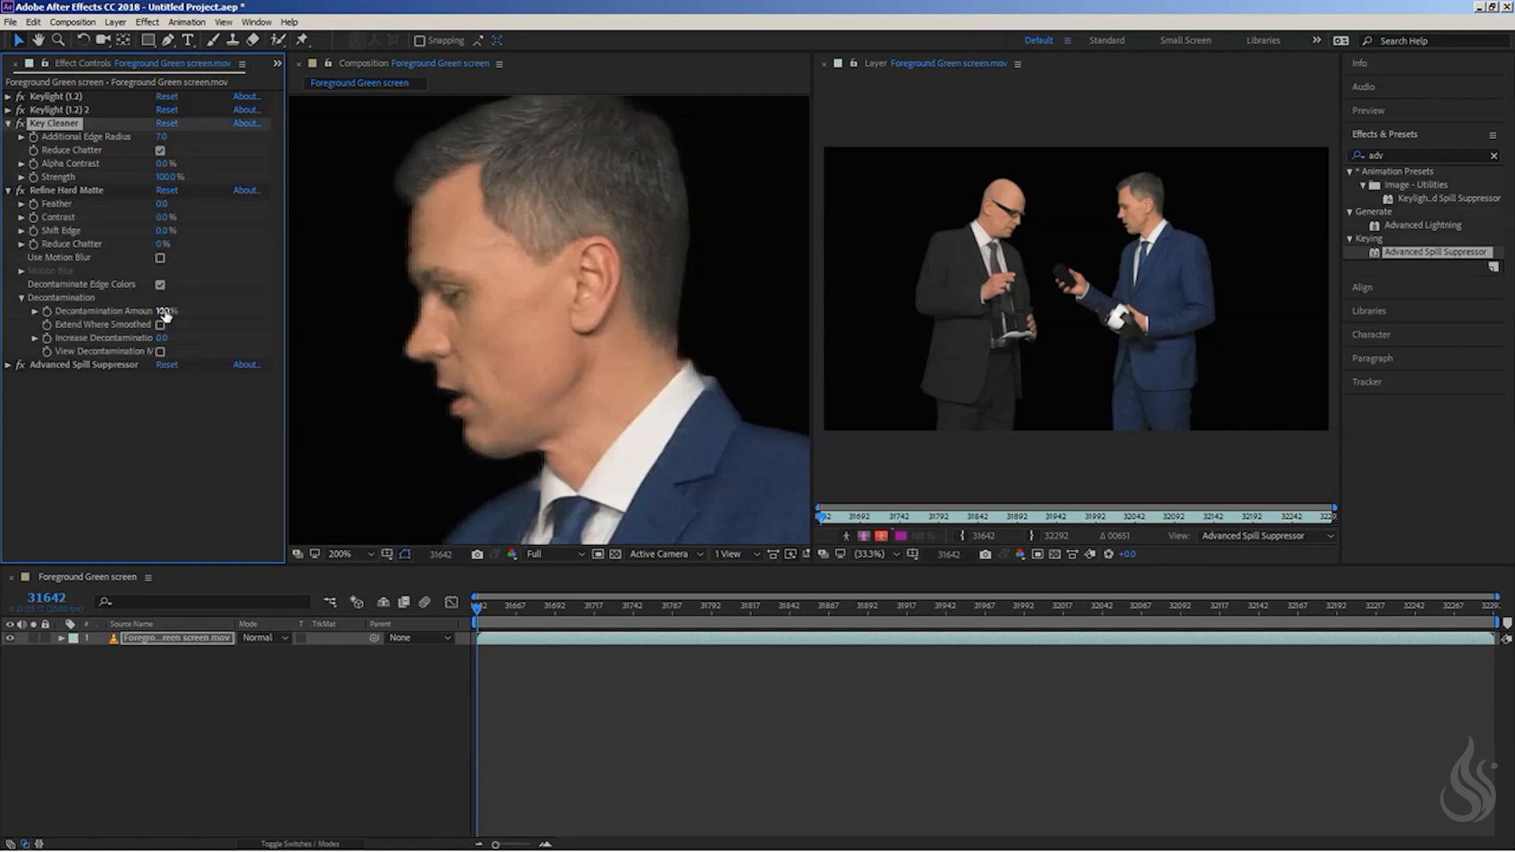
pyautogui.moveTo(165, 314); pyautogui.dragTo(188, 314)
pyautogui.write('50')
pyautogui.press('Return')
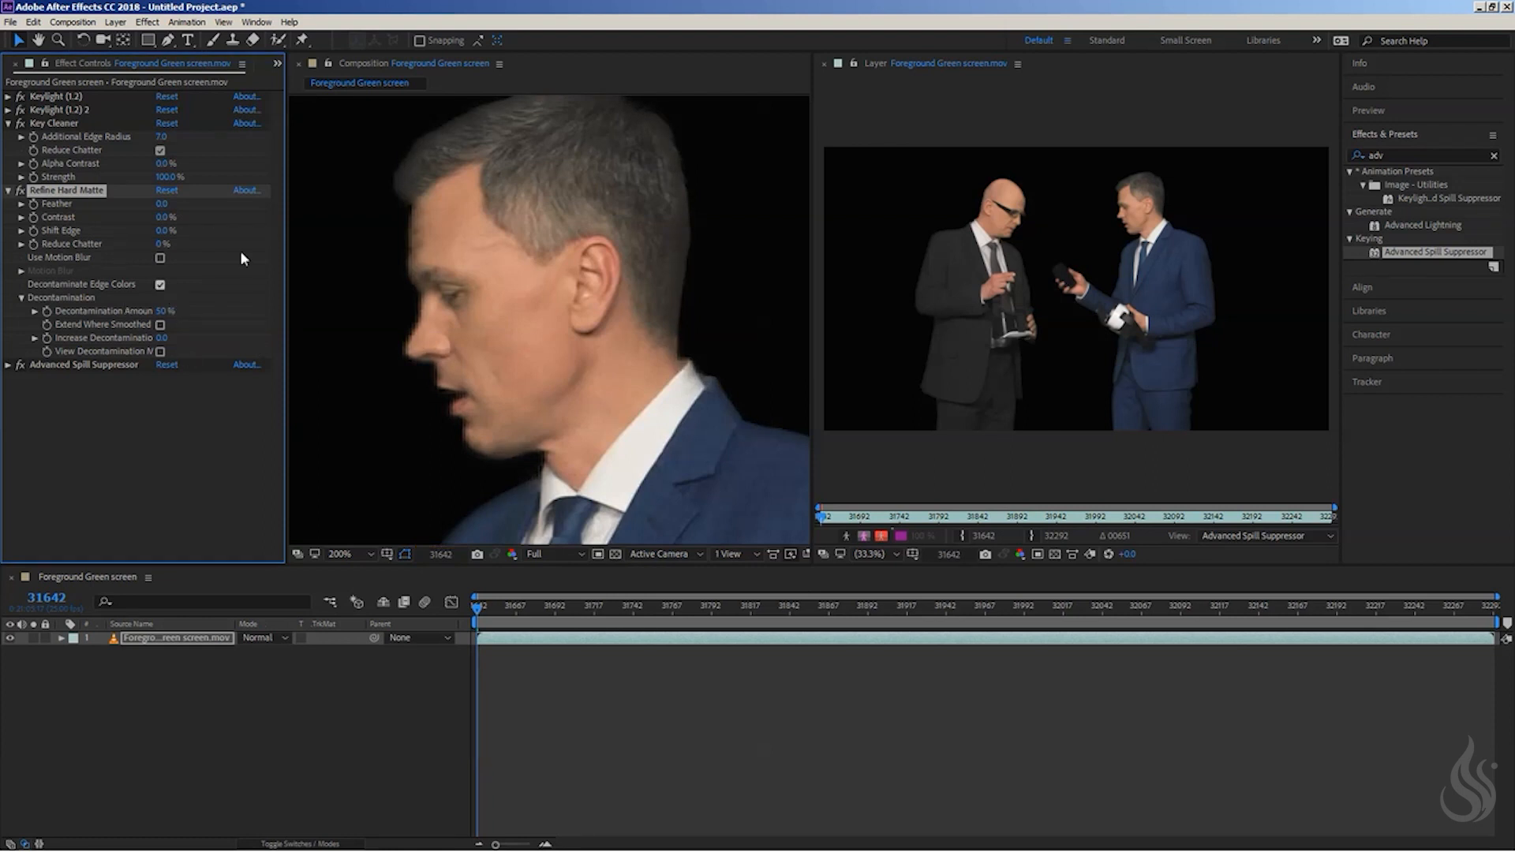
# - Set Key Cleaner's Additional Edge Radius to 10 while viewing the face's edge up close
pyautogui.moveTo(559, 214); pyautogui.dragTo(561, 258)
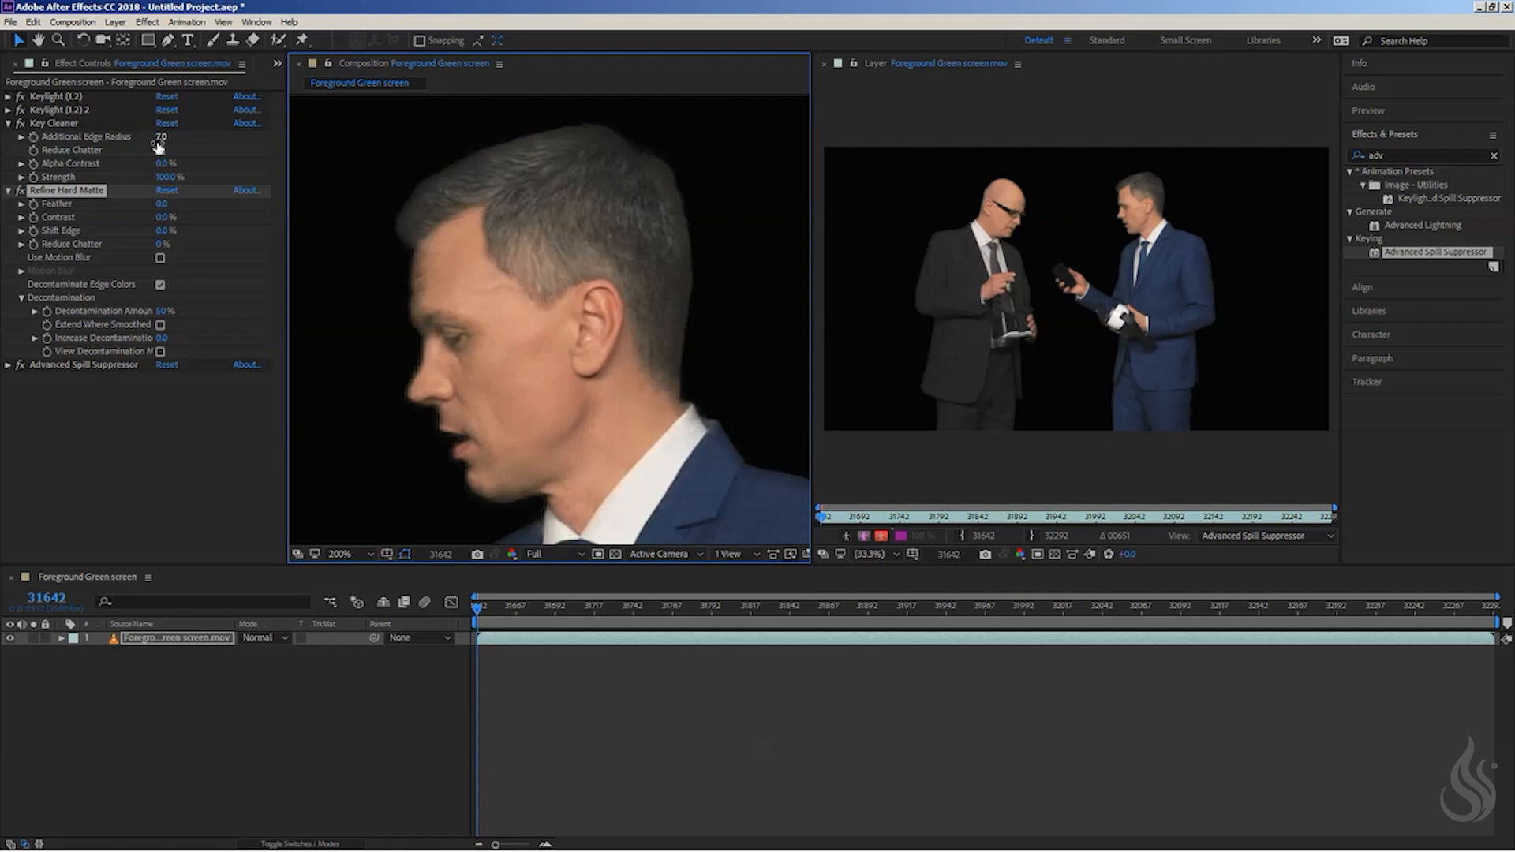
pyautogui.scroll(2, 490, 328)
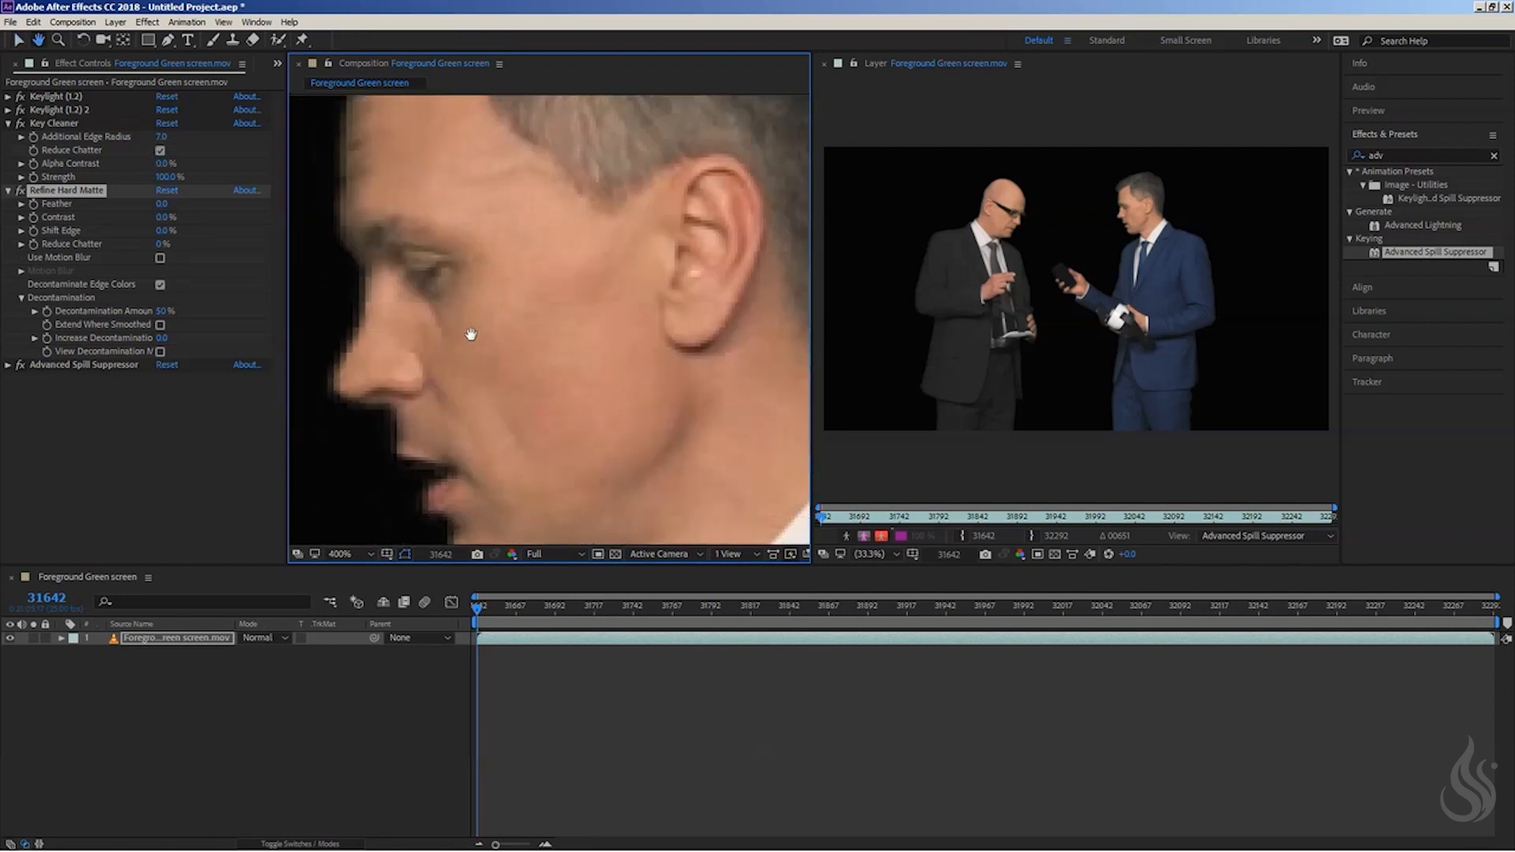
pyautogui.moveTo(472, 335); pyautogui.dragTo(477, 328)
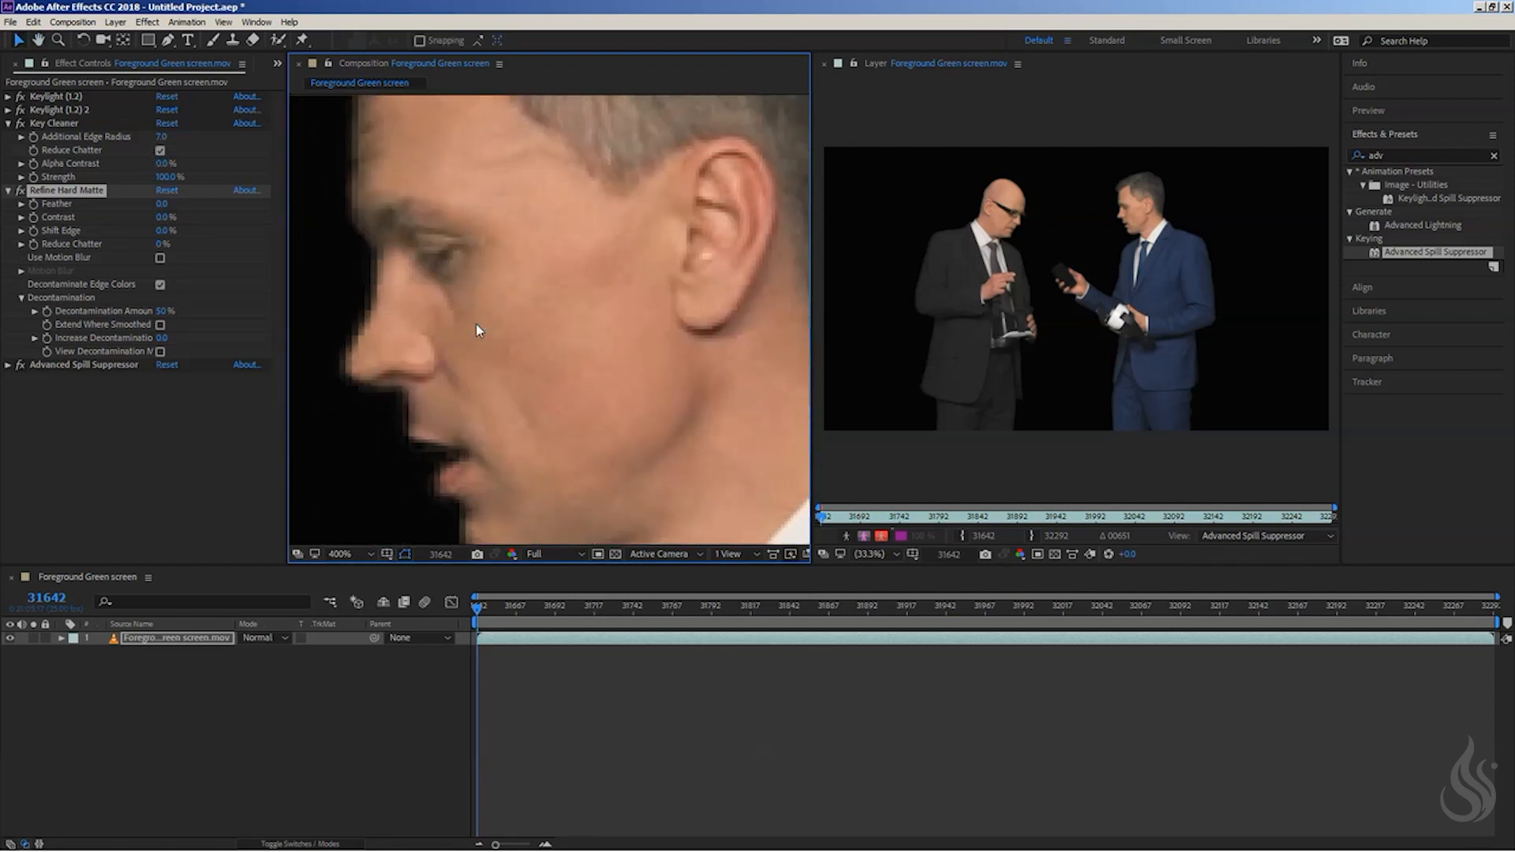
pyautogui.click(162, 138)
pyautogui.write('10')
pyautogui.press('Return')
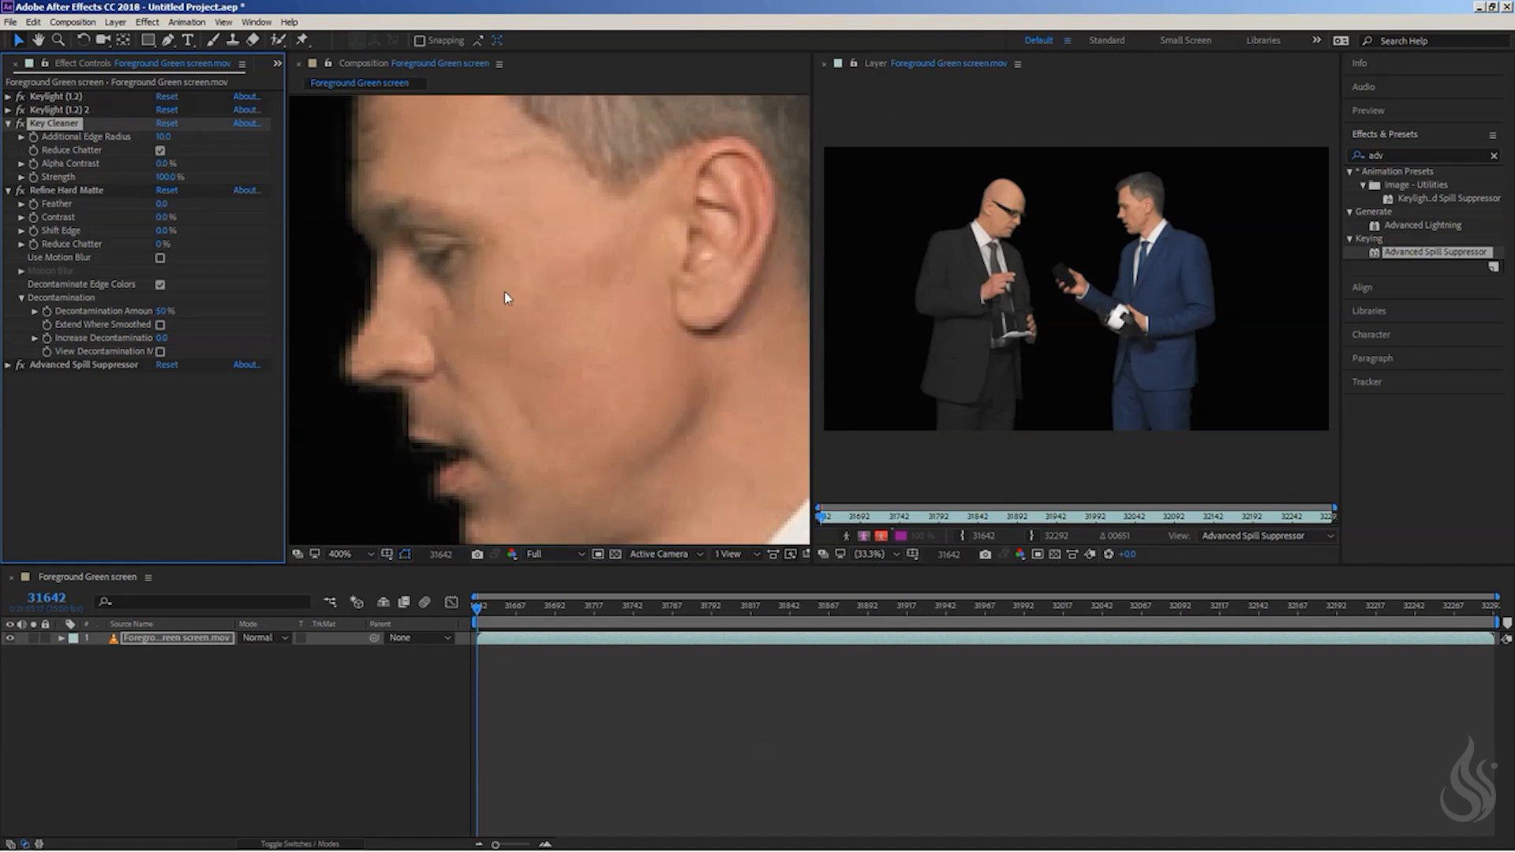
# - Examine the key's edges around the hair, face, ear, collar and shoulders of the man in the blue suit
pyautogui.scroll(-3, 609, 228)
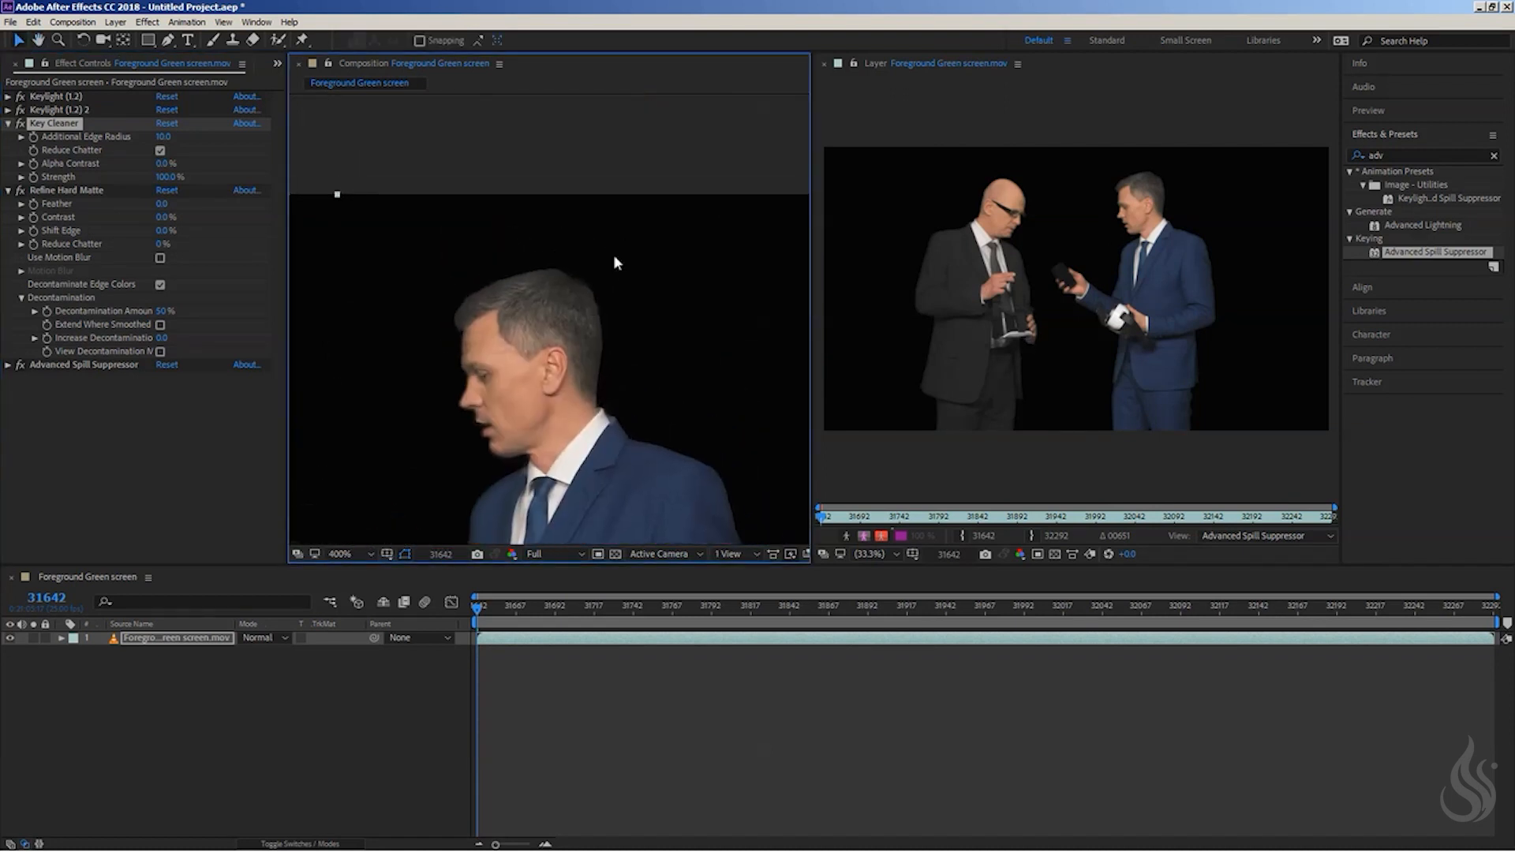
pyautogui.scroll(3, 613, 254)
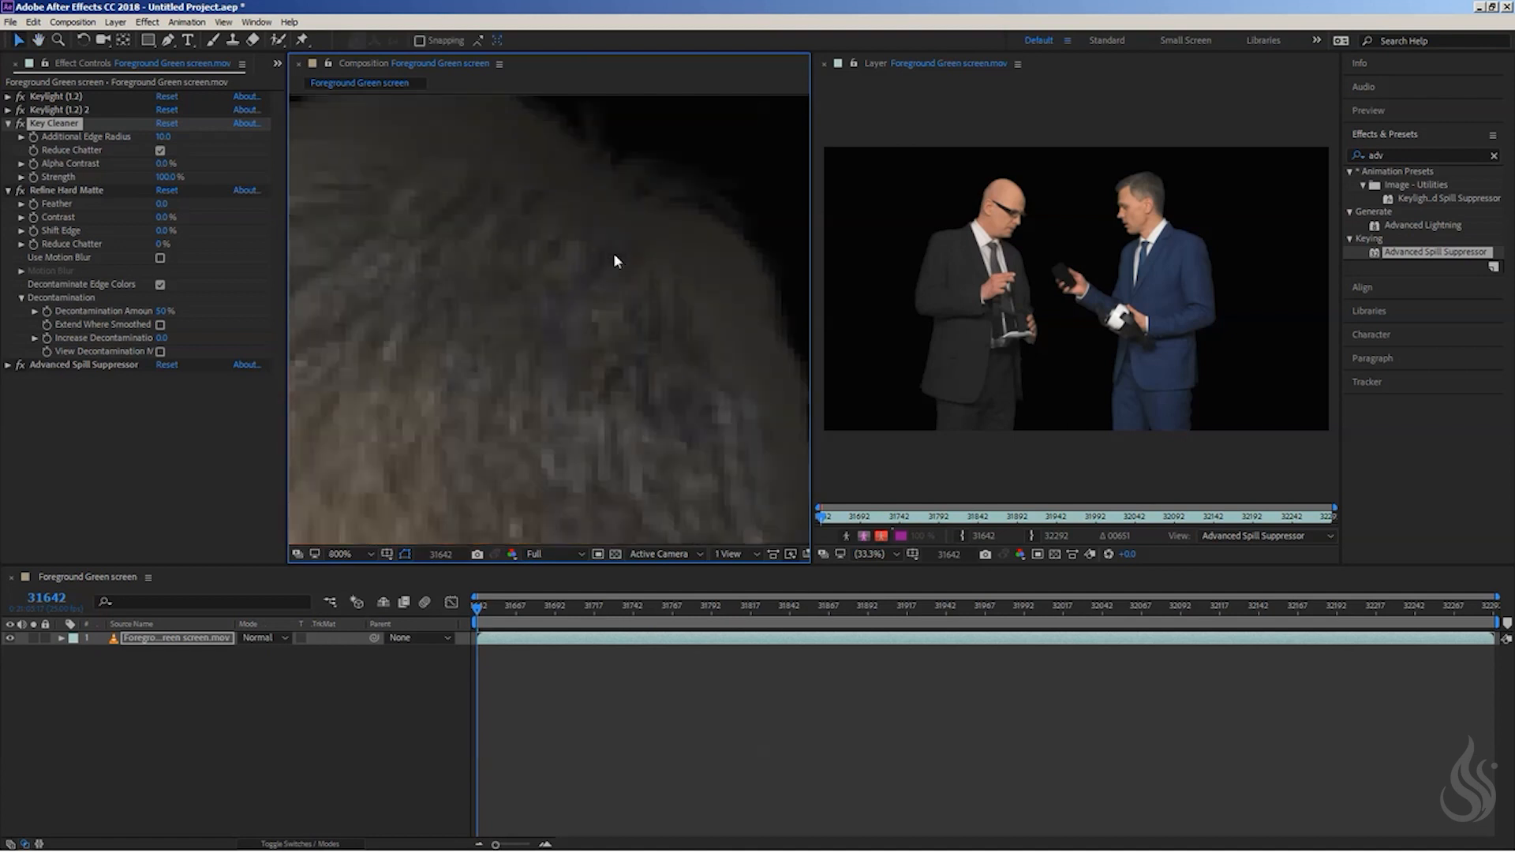
pyautogui.scroll(-1, 629, 232)
pyautogui.moveTo(452, 349); pyautogui.dragTo(635, 218)
pyautogui.press('v')
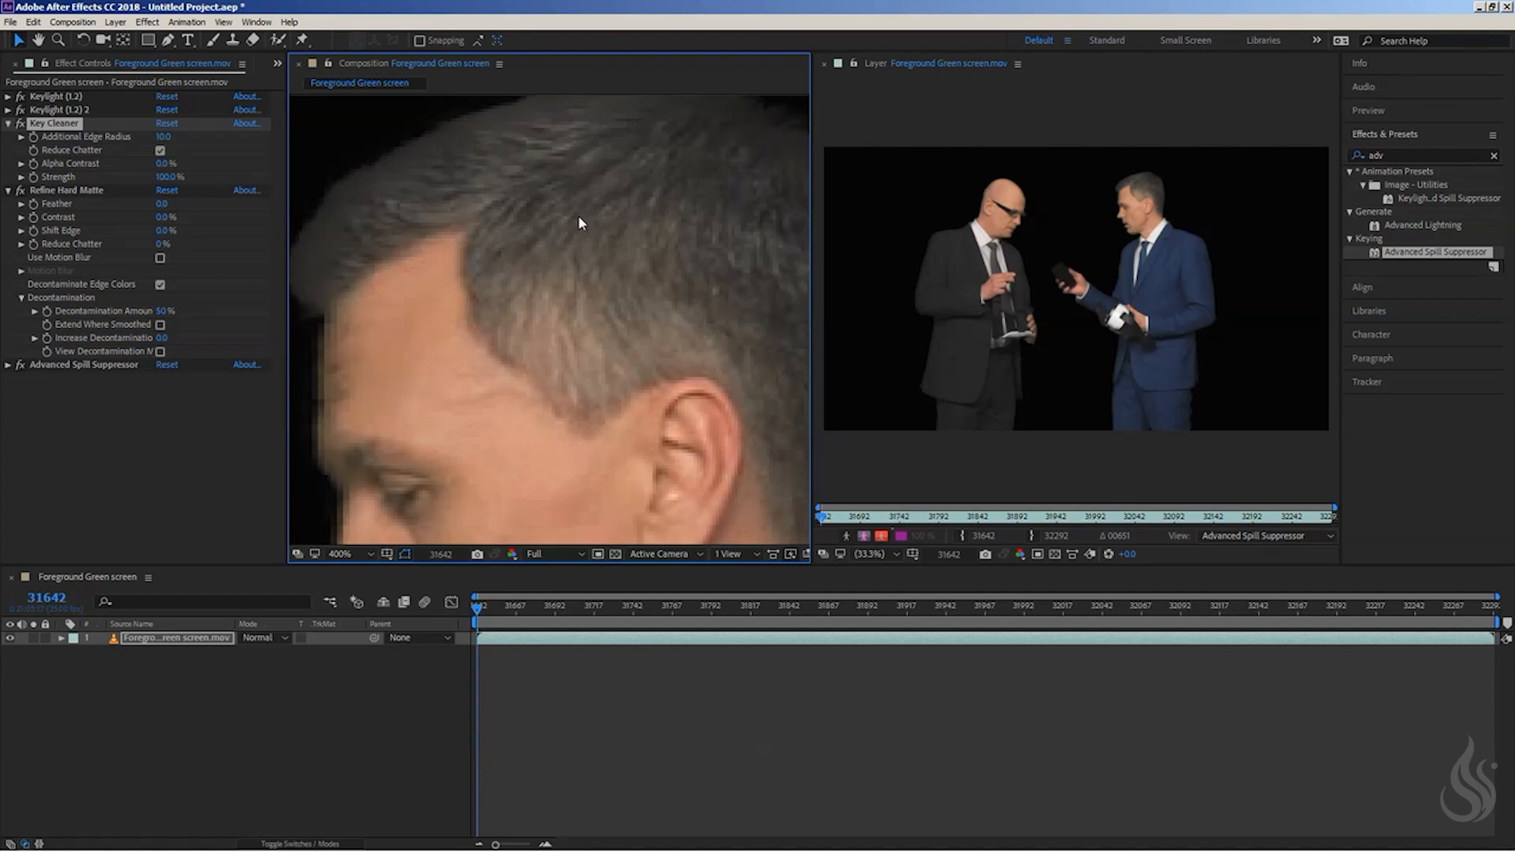
pyautogui.scroll(-1, 572, 232)
pyautogui.press('h')
pyautogui.moveTo(575, 274); pyautogui.dragTo(566, 225)
pyautogui.press('v')
pyautogui.scroll(1, 618, 309)
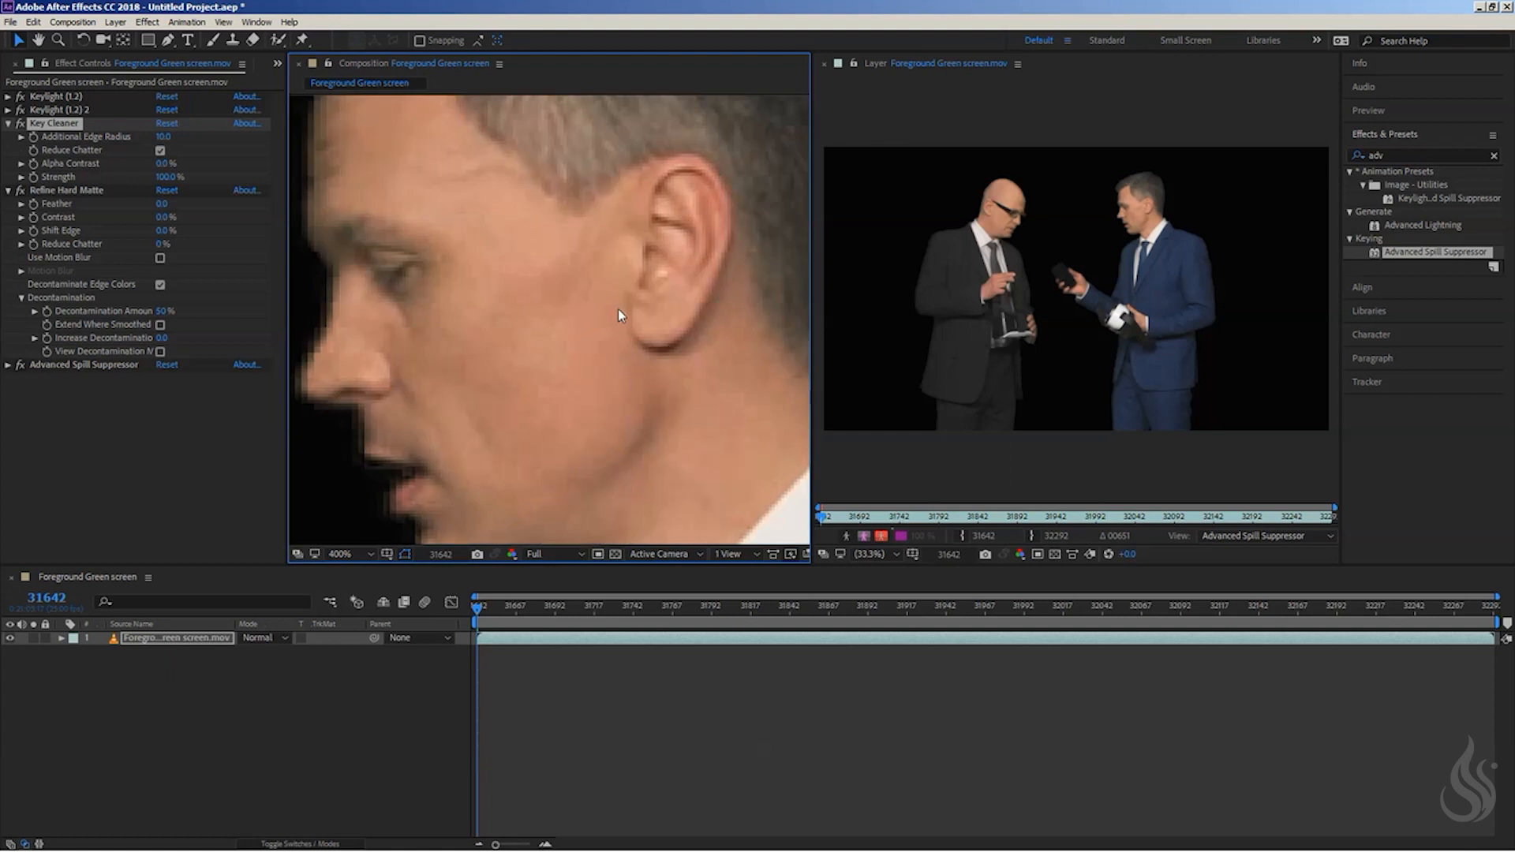
pyautogui.press('h')
pyautogui.moveTo(676, 230); pyautogui.dragTo(742, 465)
pyautogui.moveTo(484, 162); pyautogui.dragTo(418, 92)
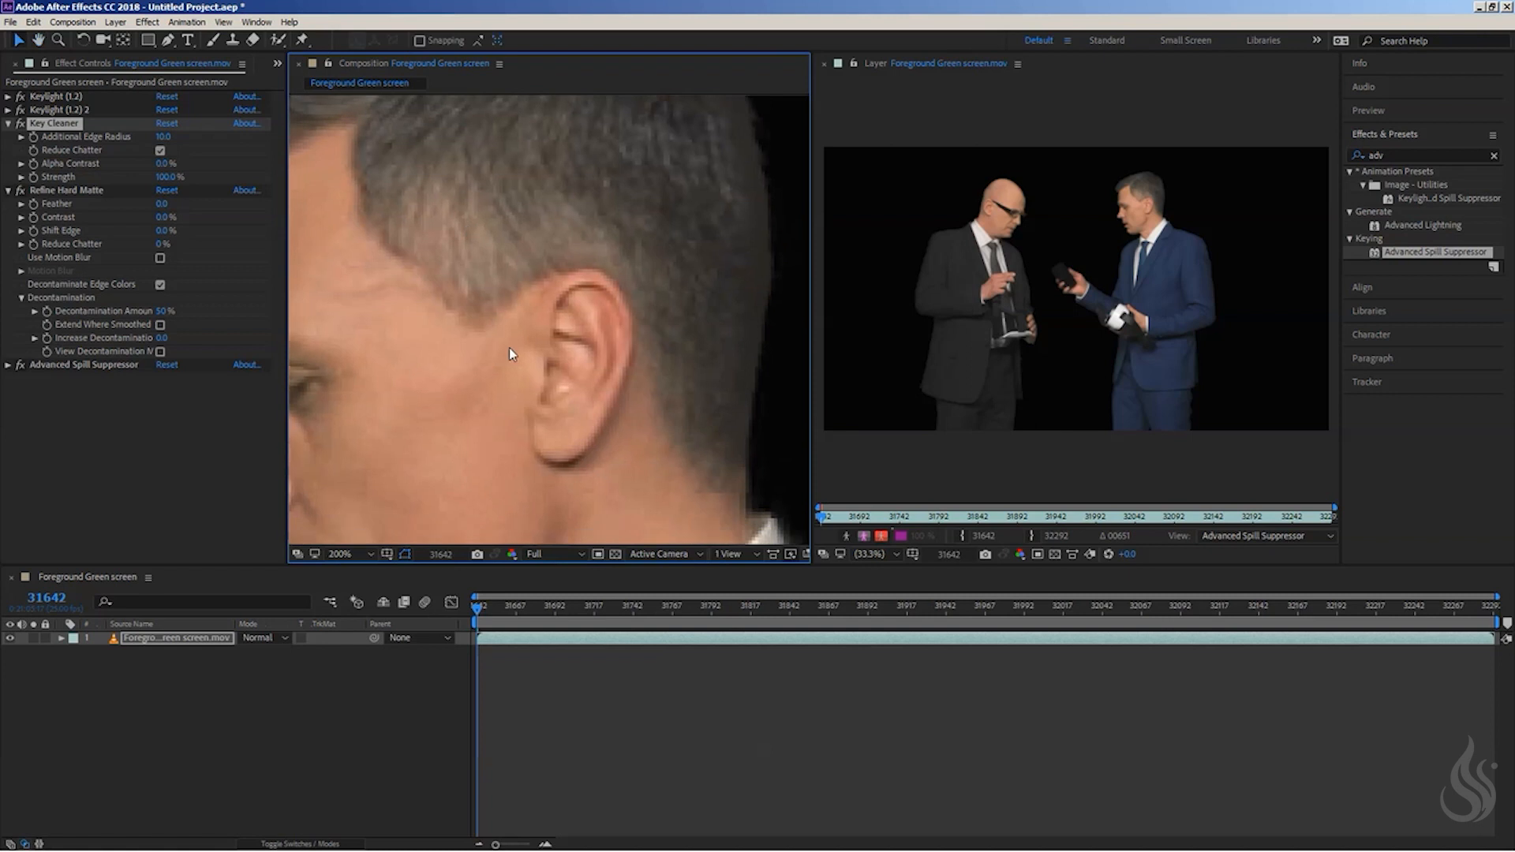
pyautogui.scroll(-1, 510, 351)
pyautogui.moveTo(515, 380); pyautogui.dragTo(504, 201)
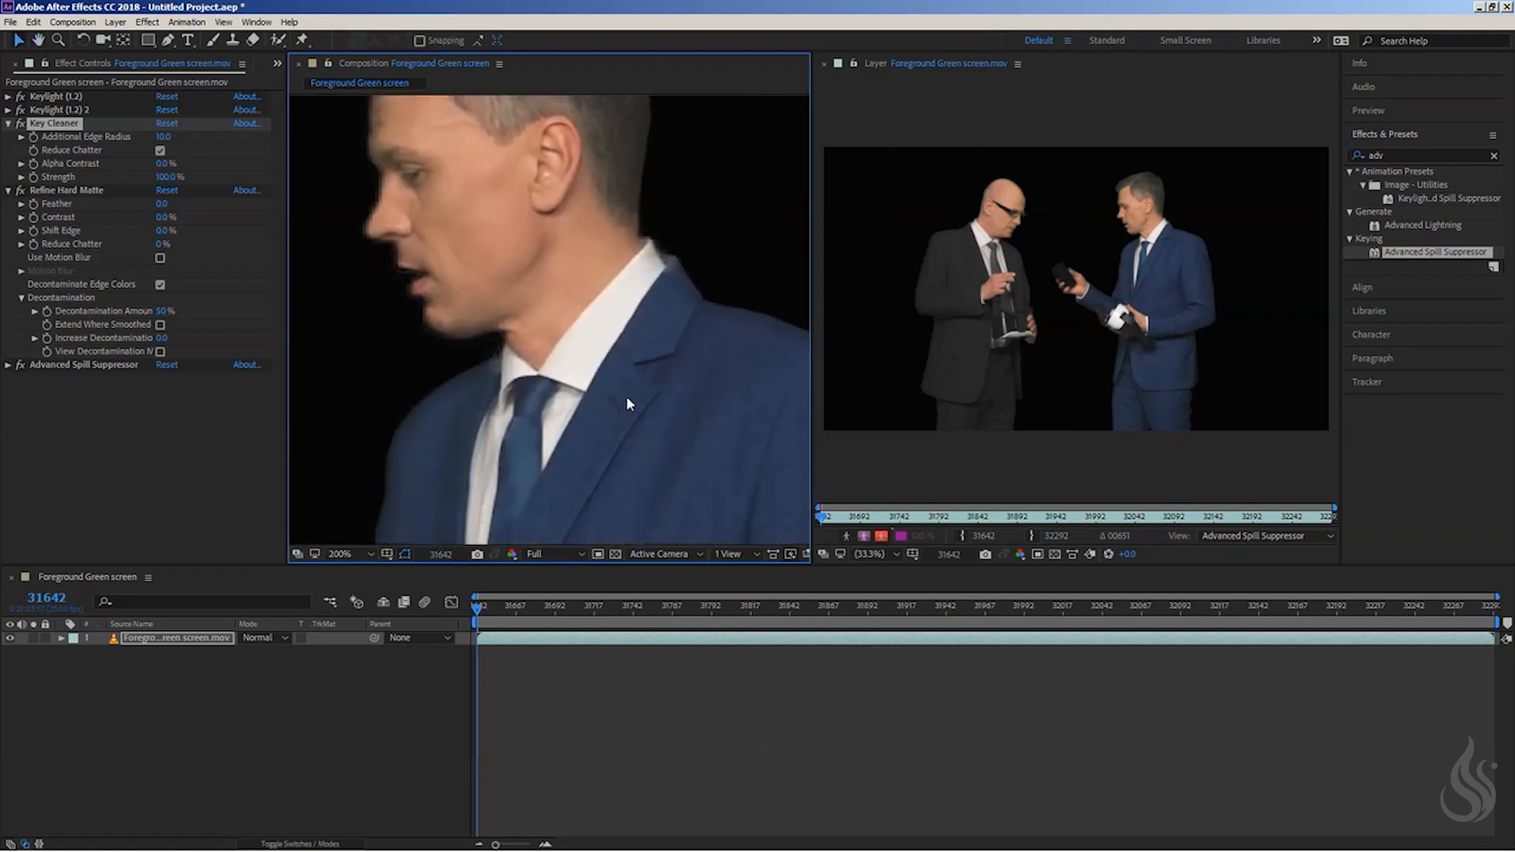
pyautogui.moveTo(486, 356); pyautogui.dragTo(481, 320)
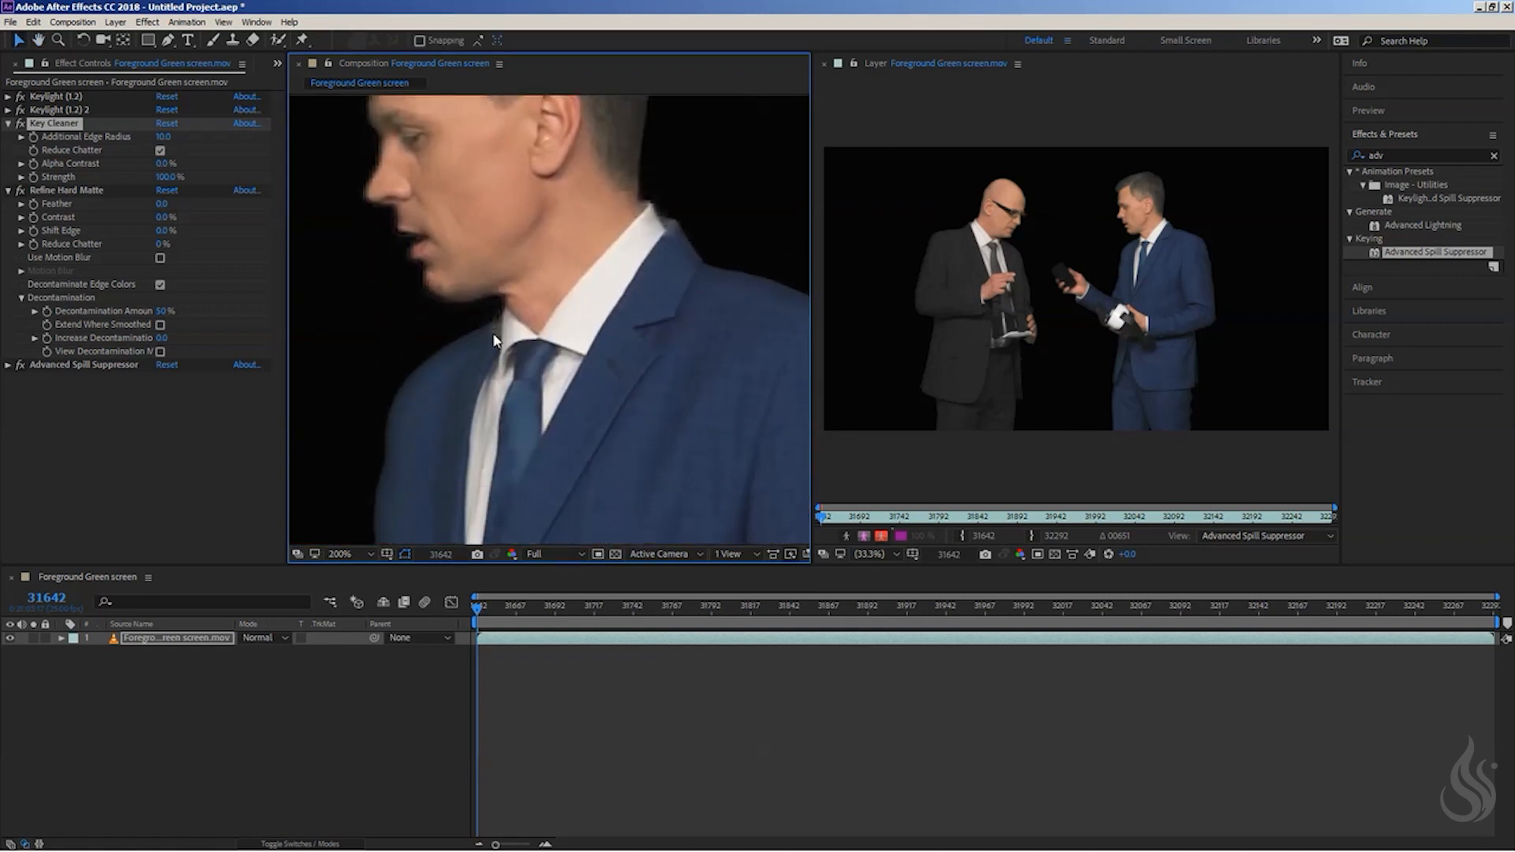
# - Show the composition's alpha channel and set Key Cleaner's Additional Edge Radius to 1
pyautogui.click(513, 556)
pyautogui.click(536, 633)
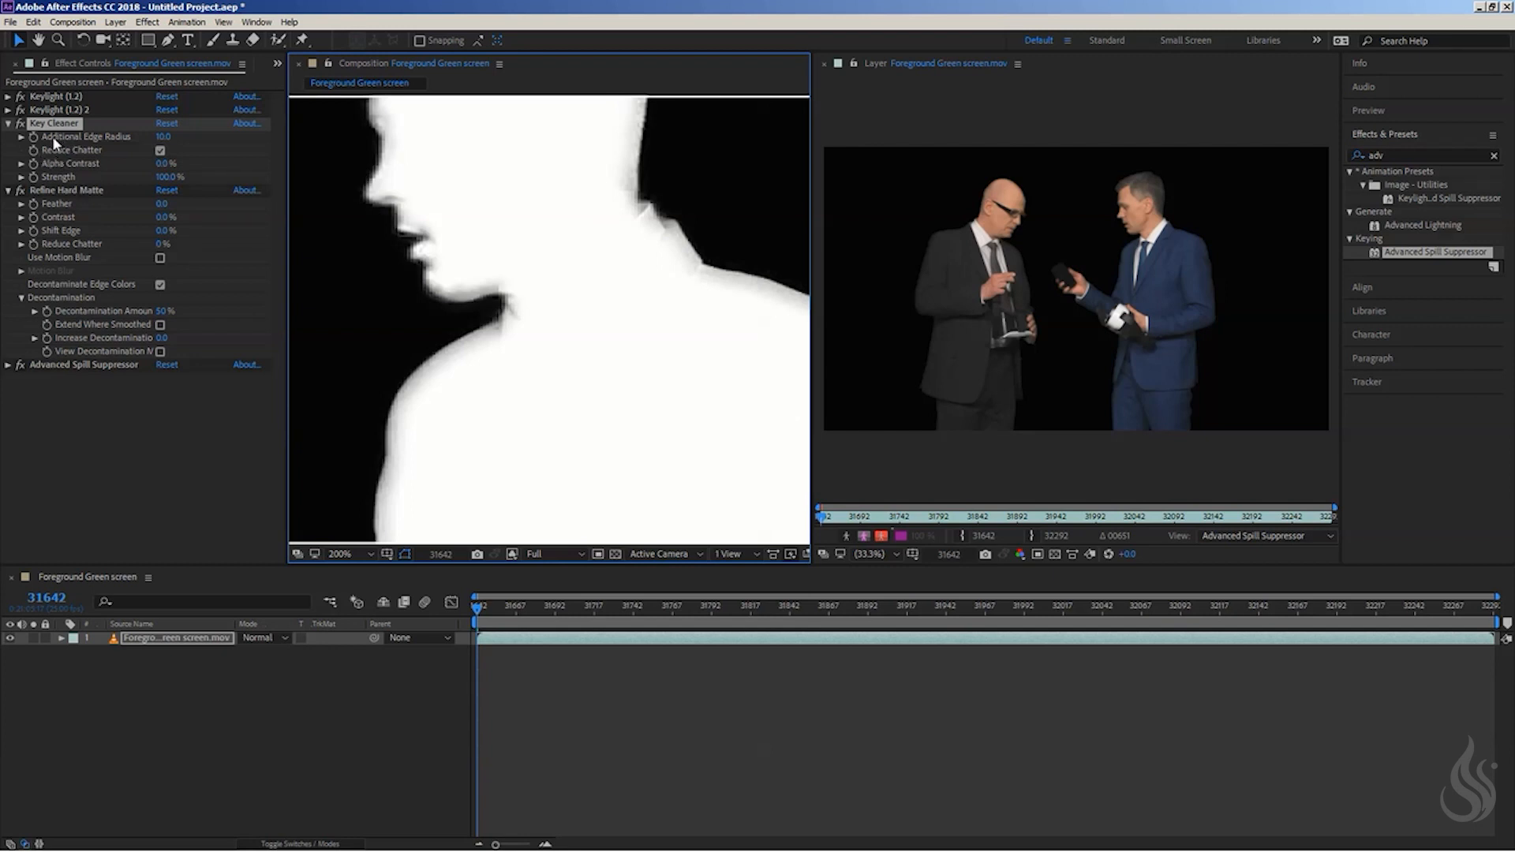
pyautogui.click(162, 137)
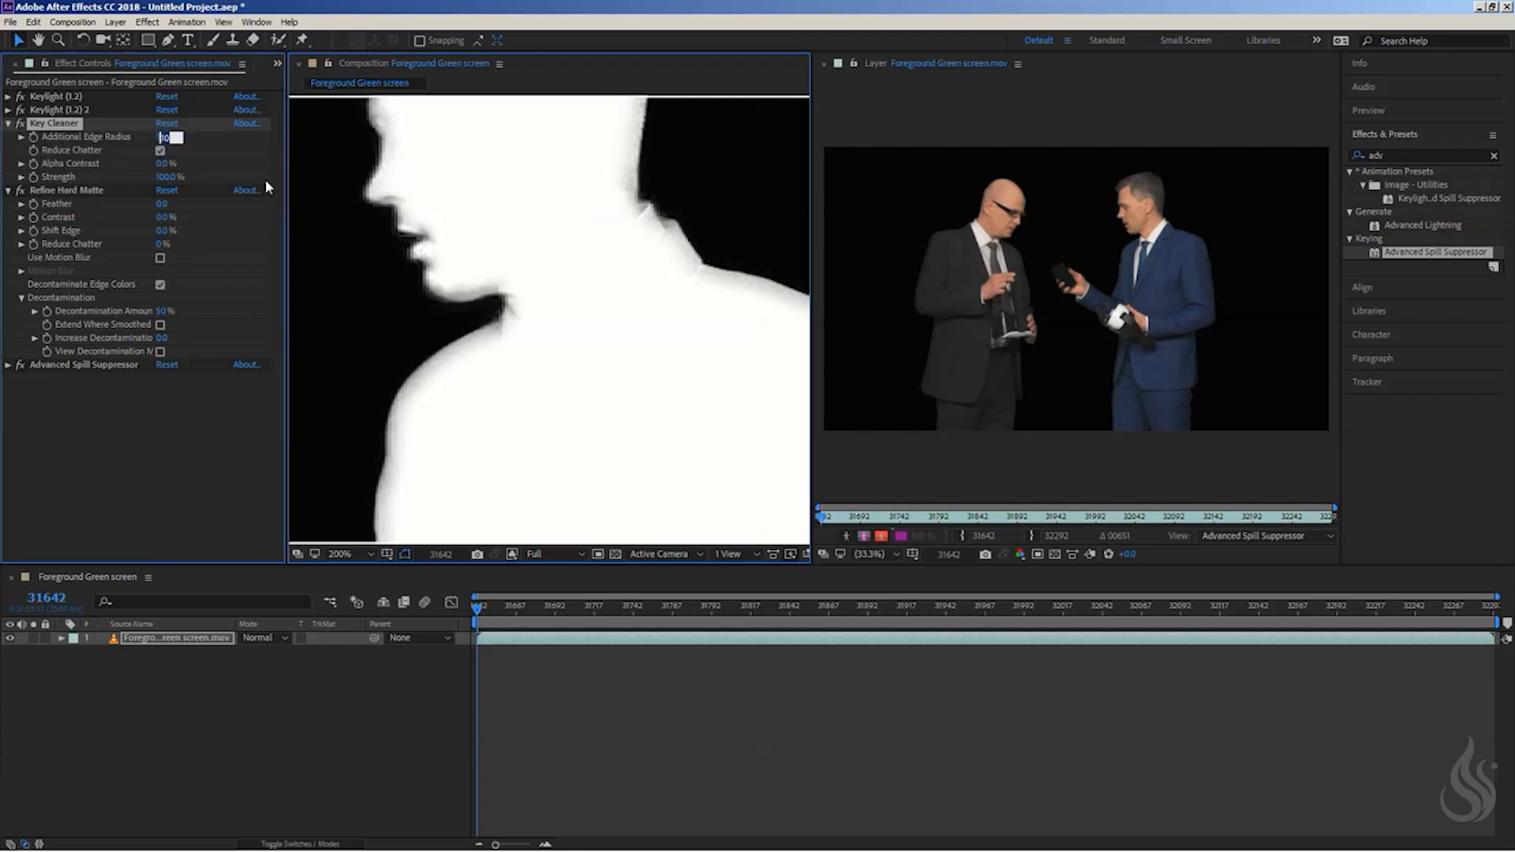
pyautogui.press('Return')
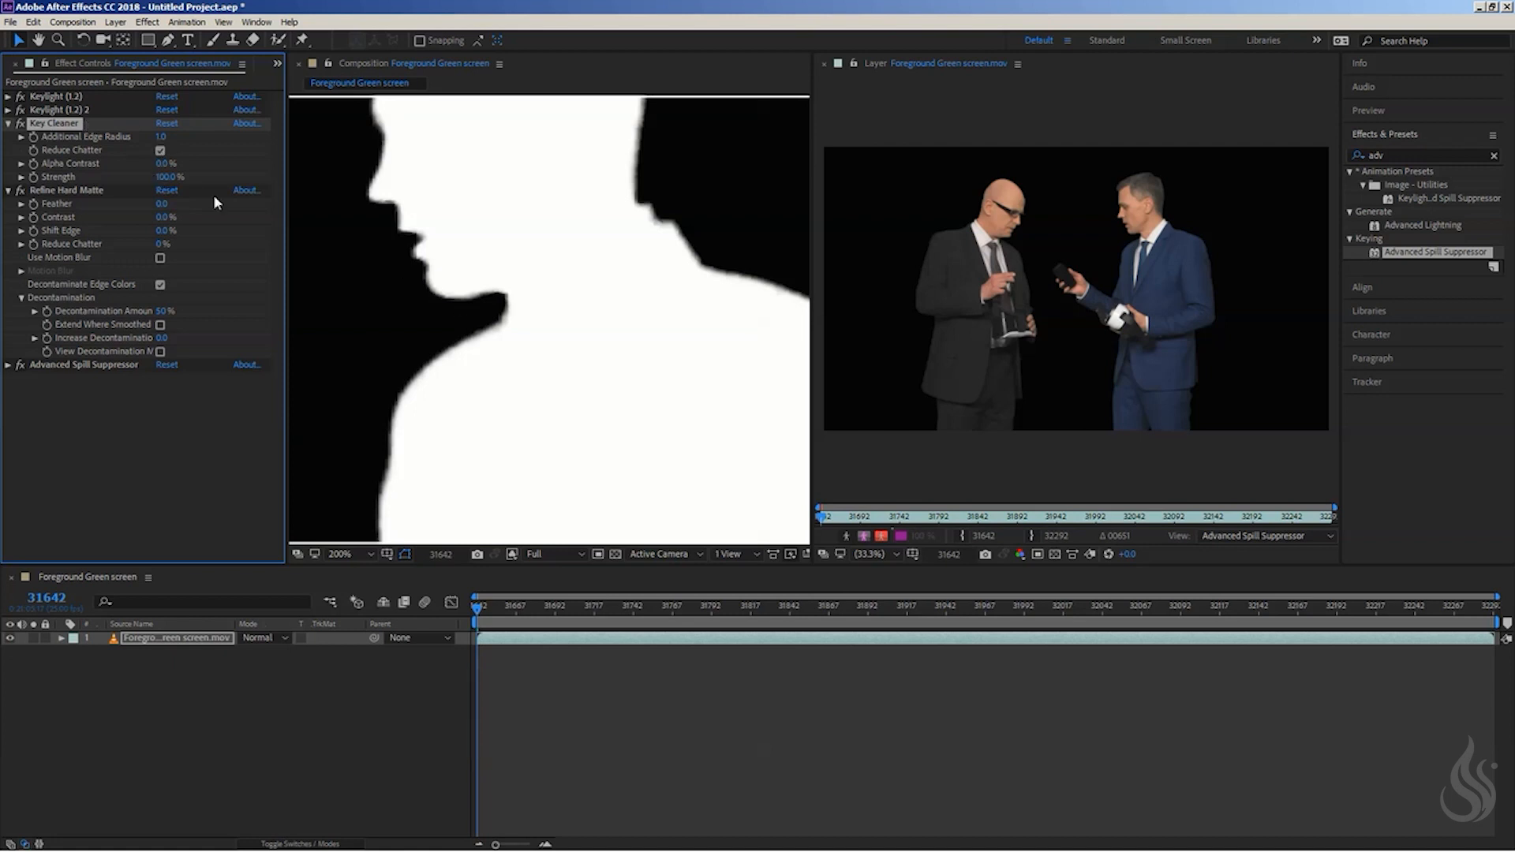
# - Try a Key Cleaner Additional Edge Radius of 2, and settle on 3
pyautogui.click(161, 137)
pyautogui.write('2')
pyautogui.press('Return')
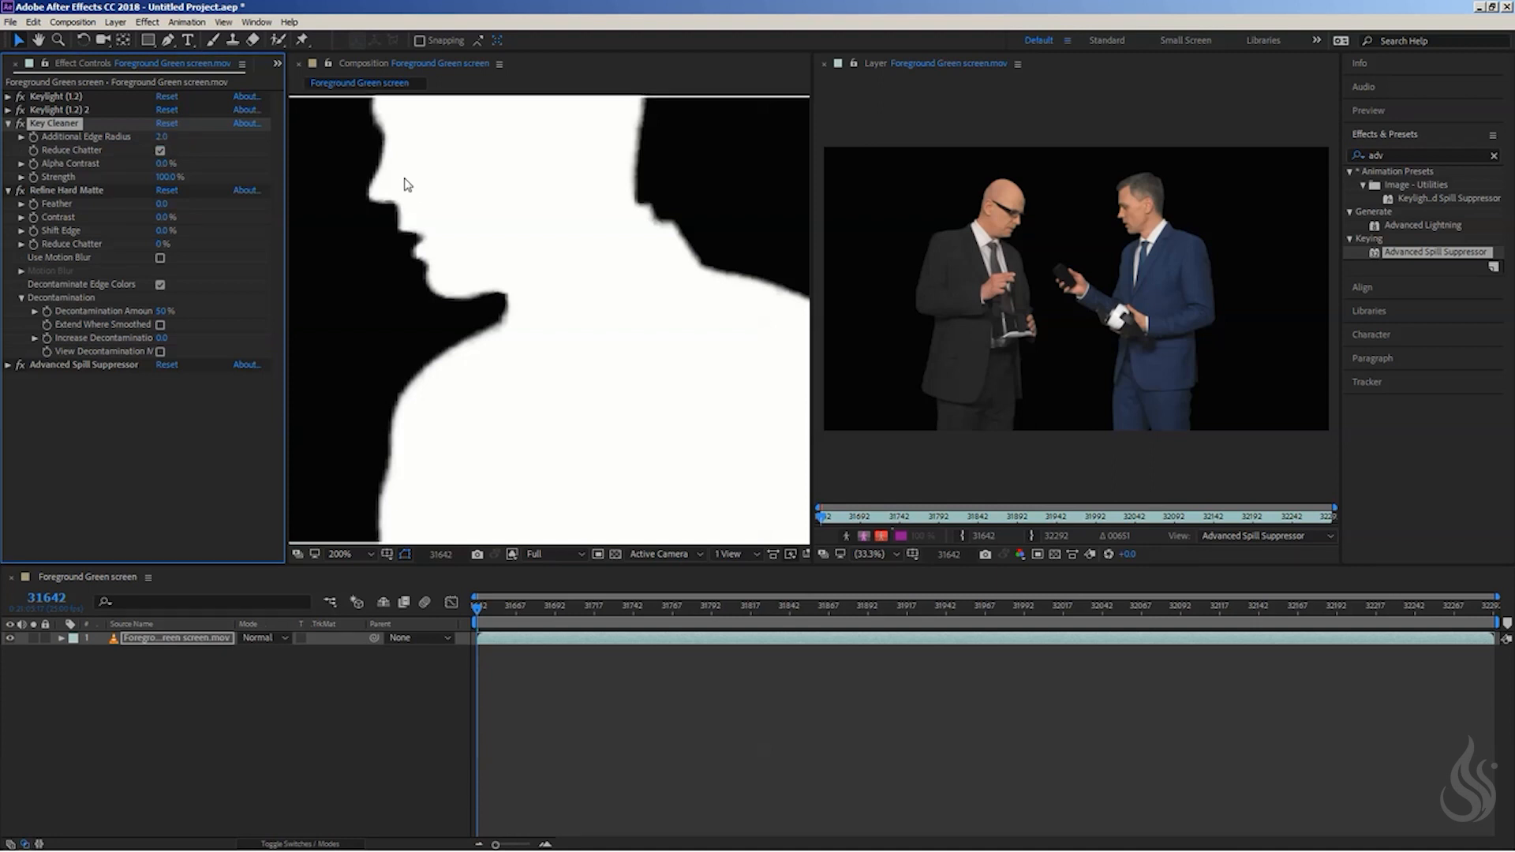
pyautogui.click(169, 138)
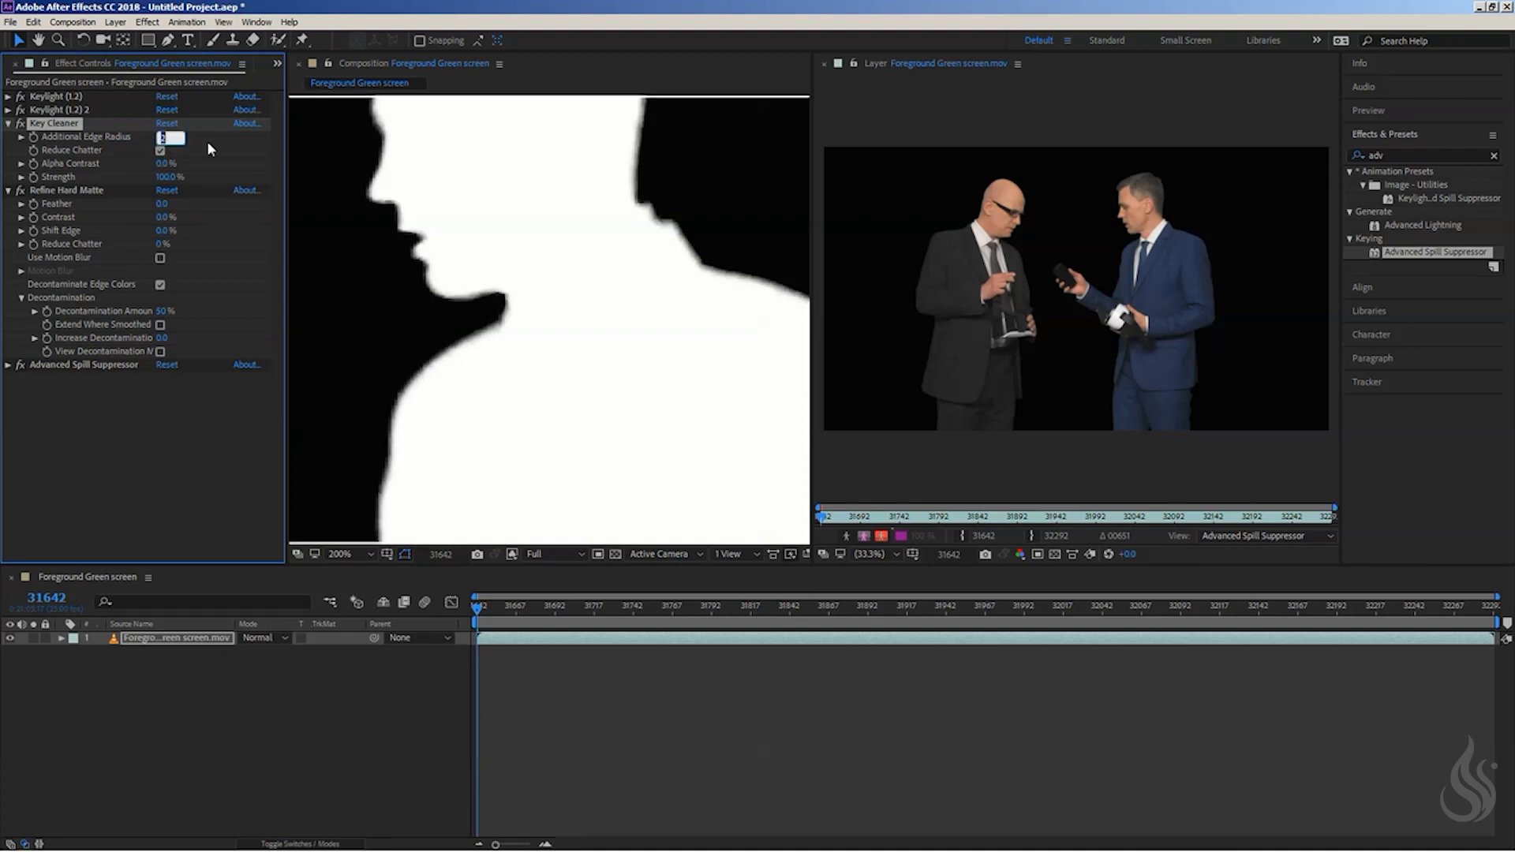
pyautogui.write('3')
pyautogui.press('Return')
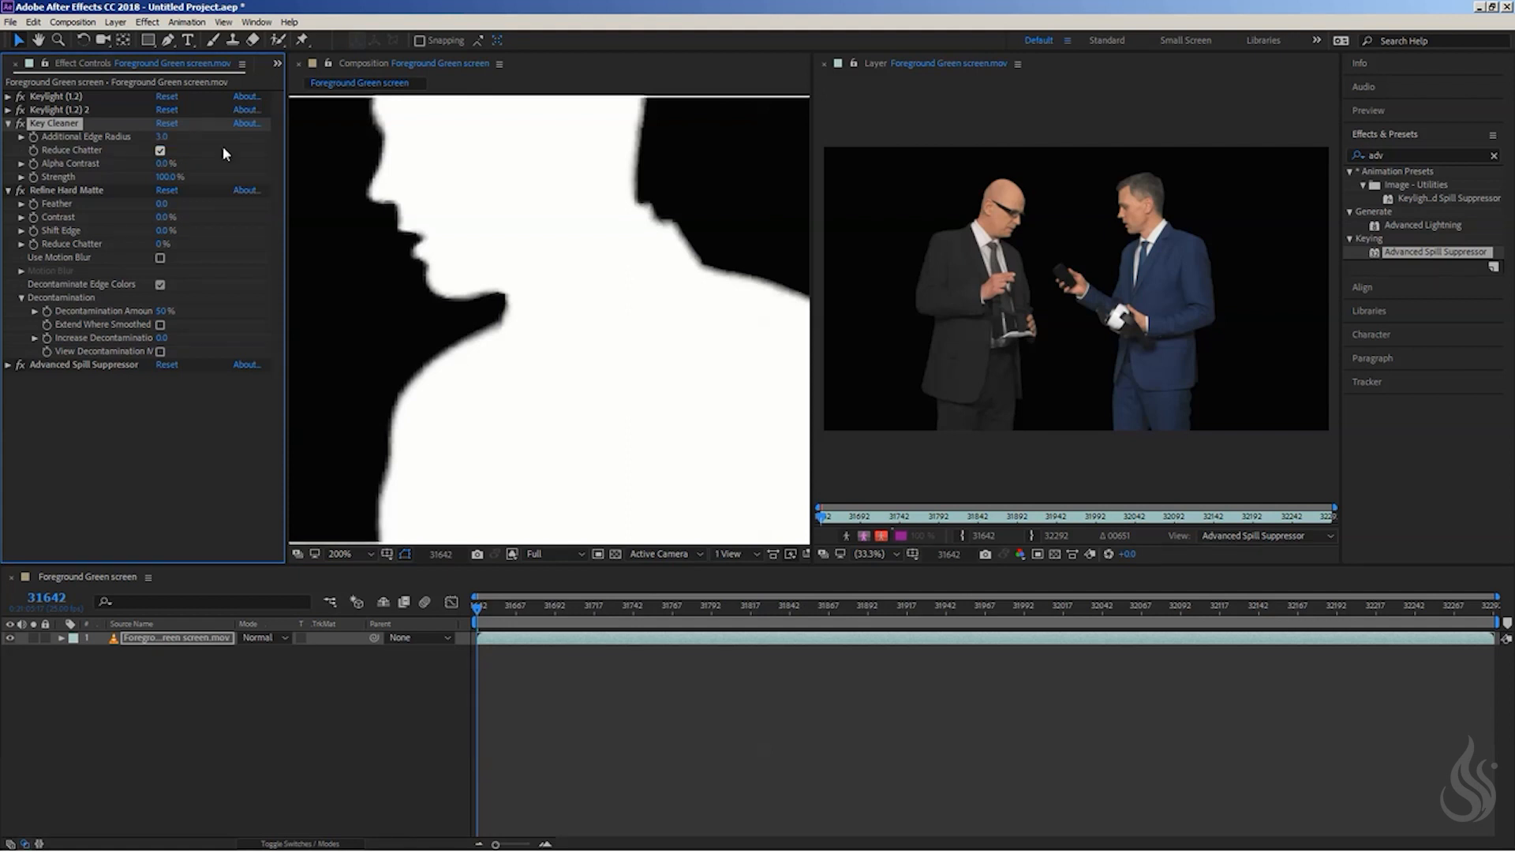
# - Raise Key Cleaner's Alpha Contrast to about 42.3% and return the composition view to RGB
pyautogui.moveTo(419, 191)
pyautogui.mouseDown()
pyautogui.moveTo(440, 332)
pyautogui.moveTo(427, 213)
pyautogui.mouseUp()
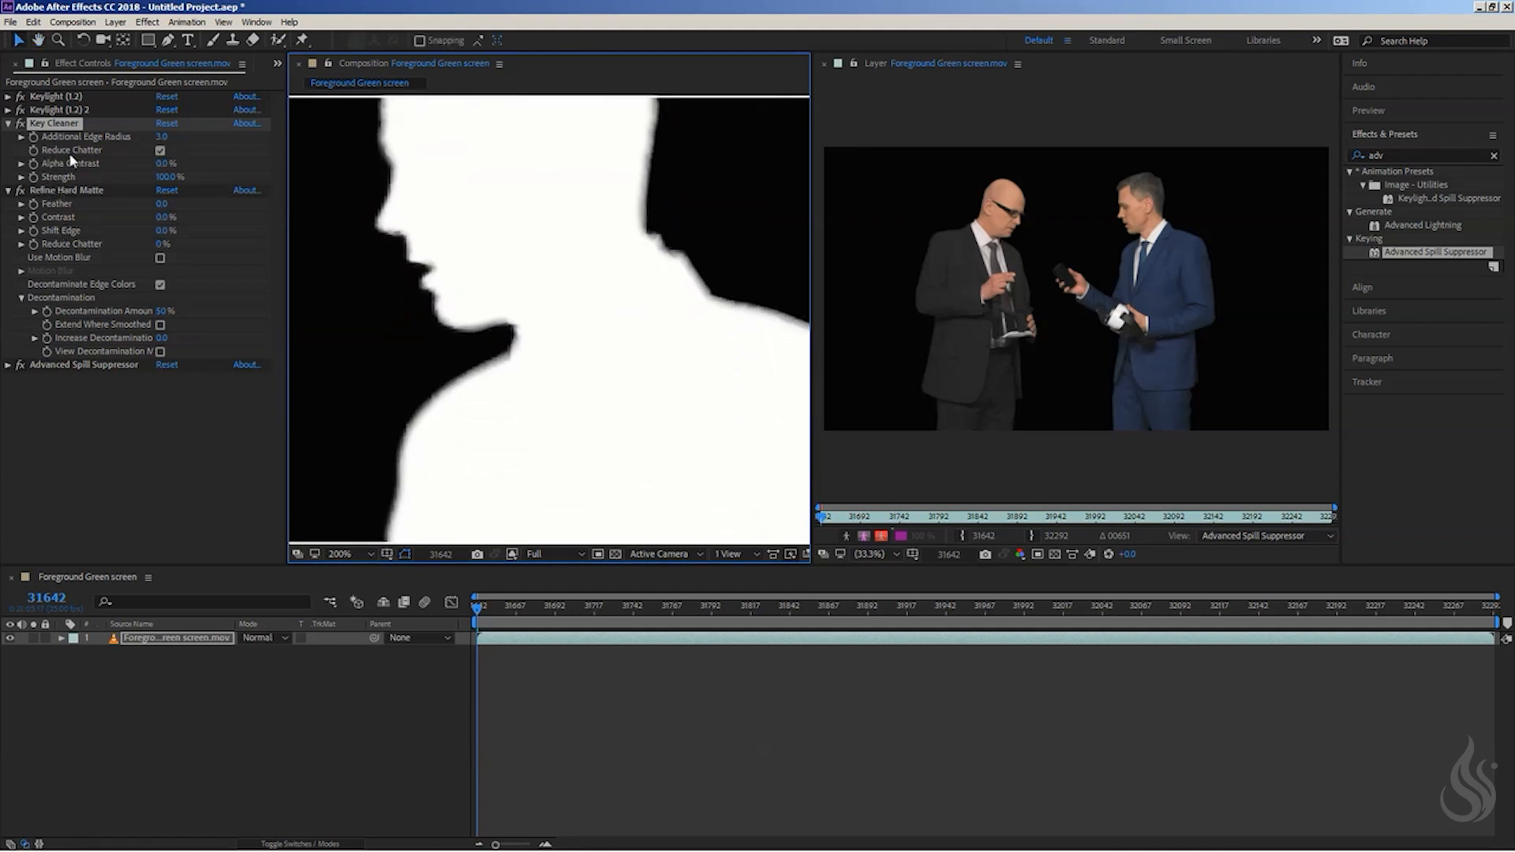
pyautogui.click(22, 164)
pyautogui.moveTo(44, 186); pyautogui.dragTo(133, 185)
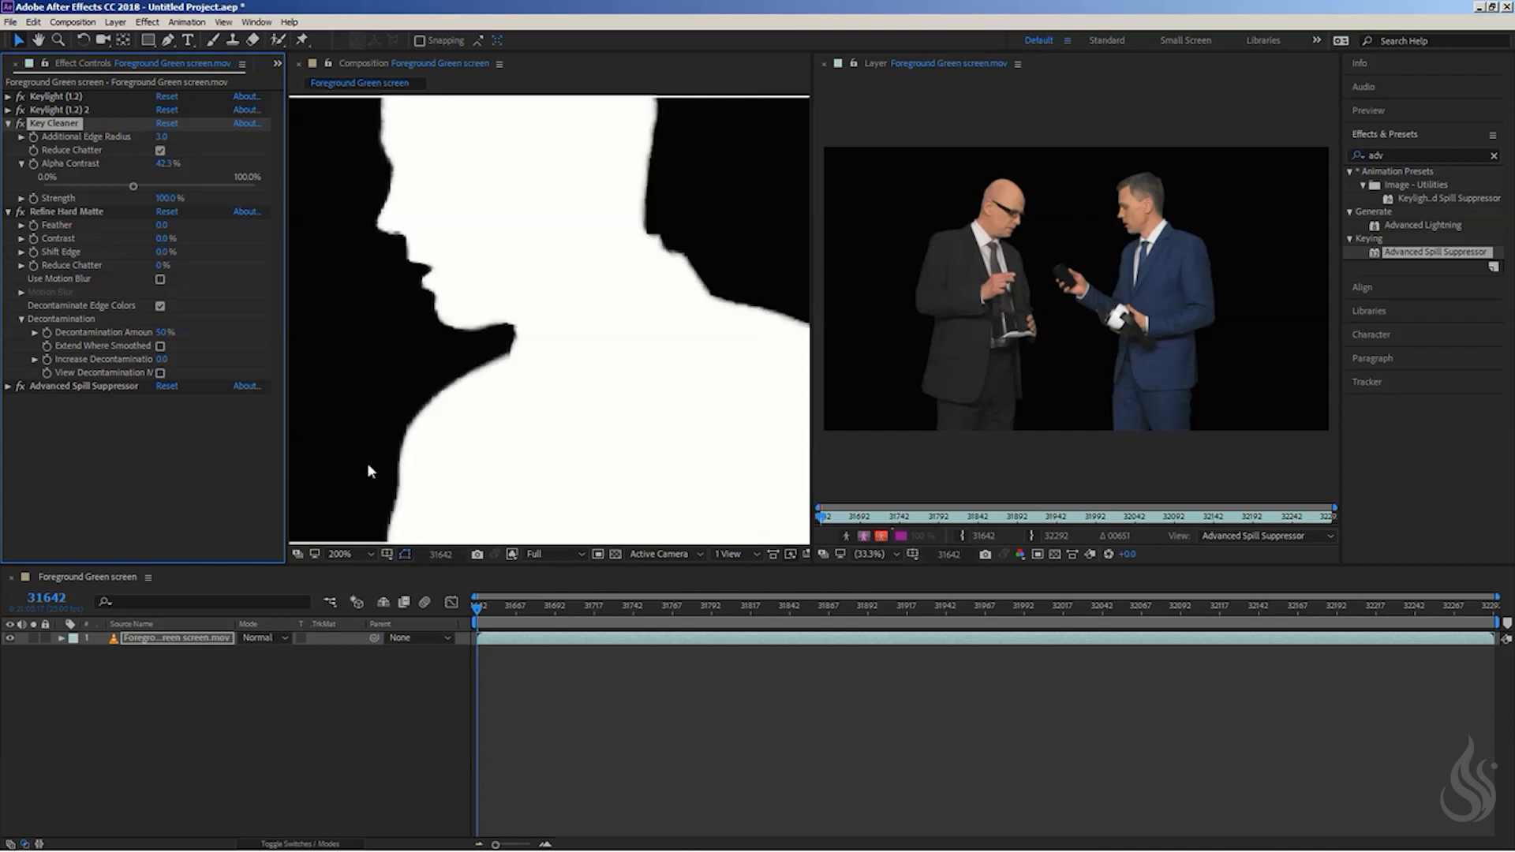
pyautogui.click(511, 554)
pyautogui.click(538, 575)
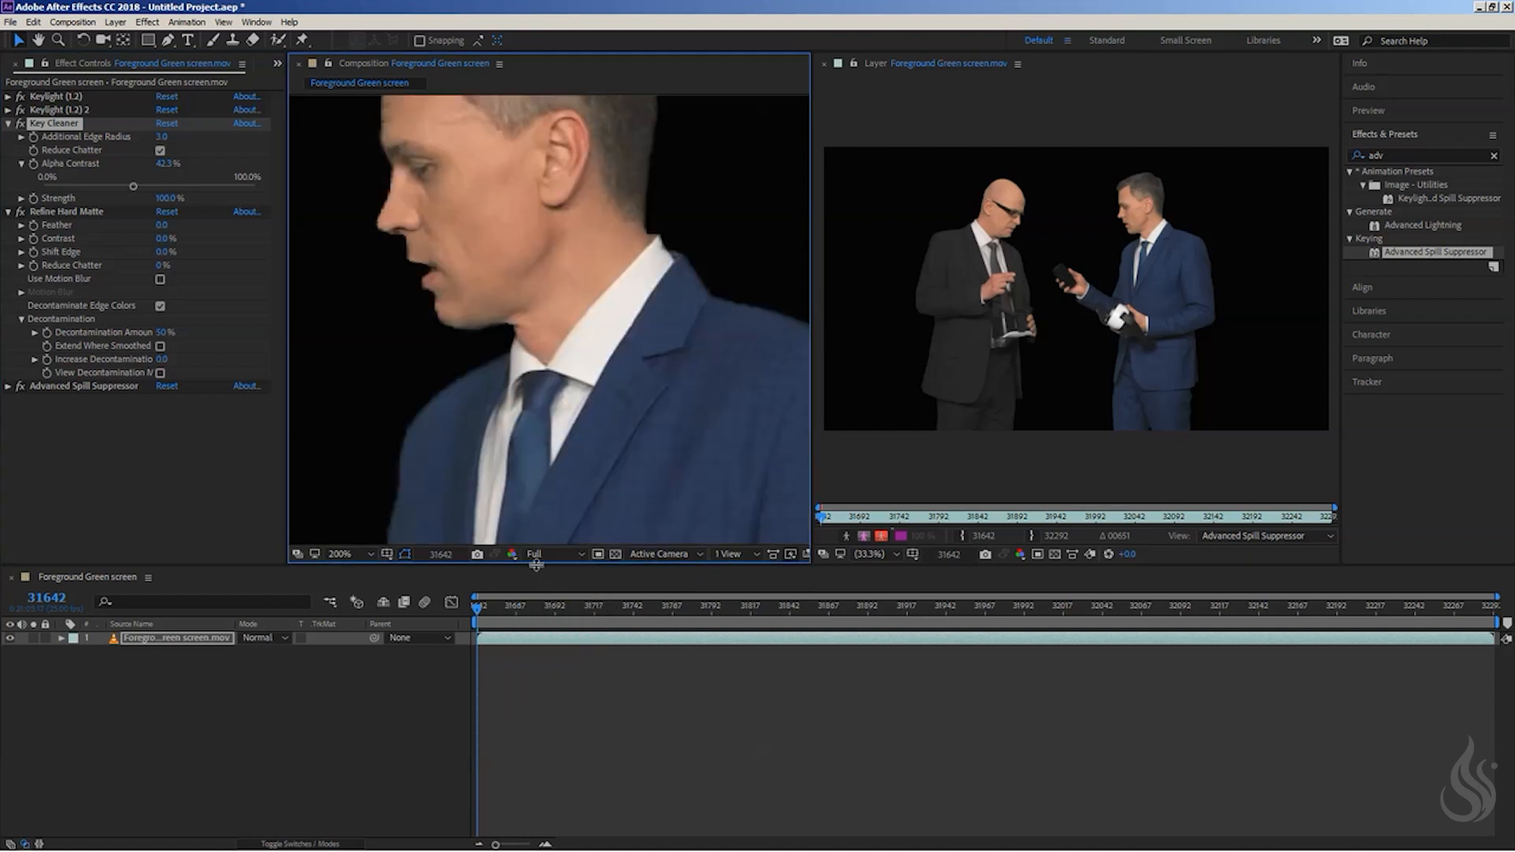
# - Lower Key Cleaner's Alpha Contrast to about 19.1% and check the key on both men
pyautogui.moveTo(130, 186); pyautogui.dragTo(83, 185)
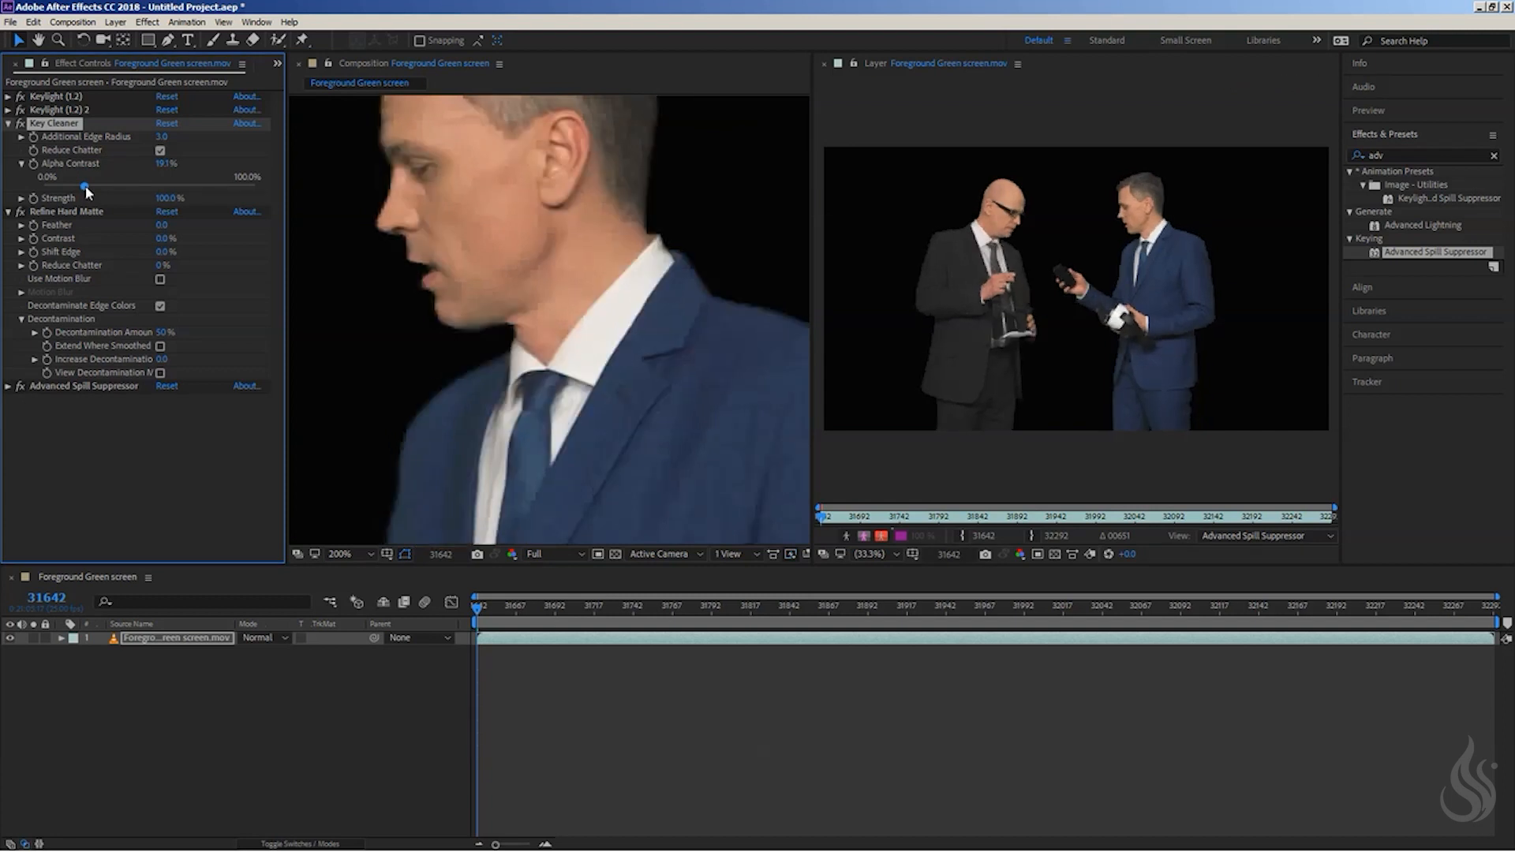
pyautogui.click(582, 229)
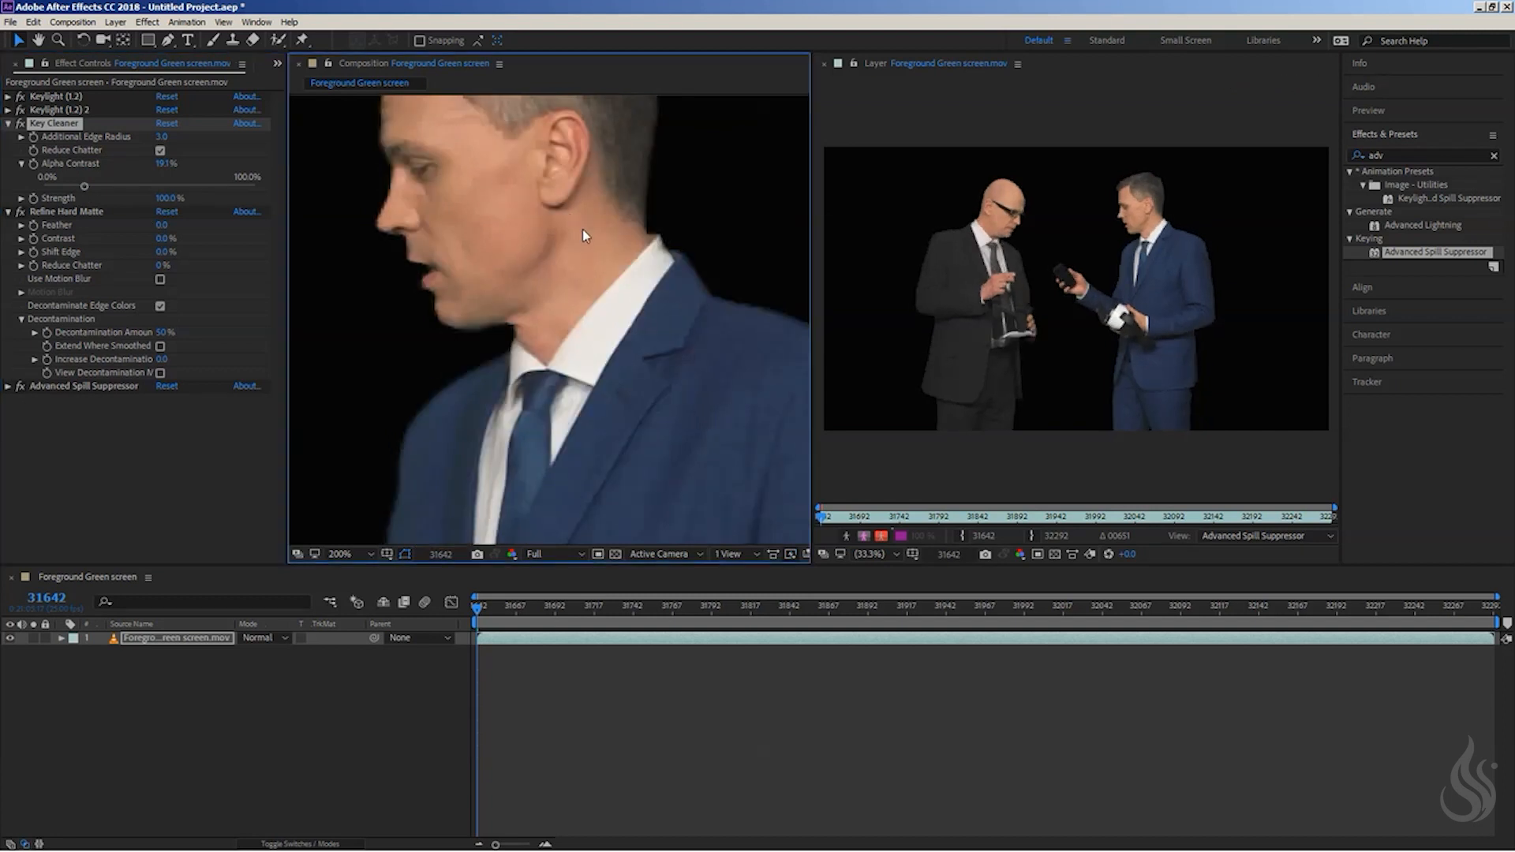
pyautogui.scroll(-2, 582, 229)
pyautogui.scroll(-2, 579, 323)
pyautogui.moveTo(478, 368); pyautogui.dragTo(559, 286)
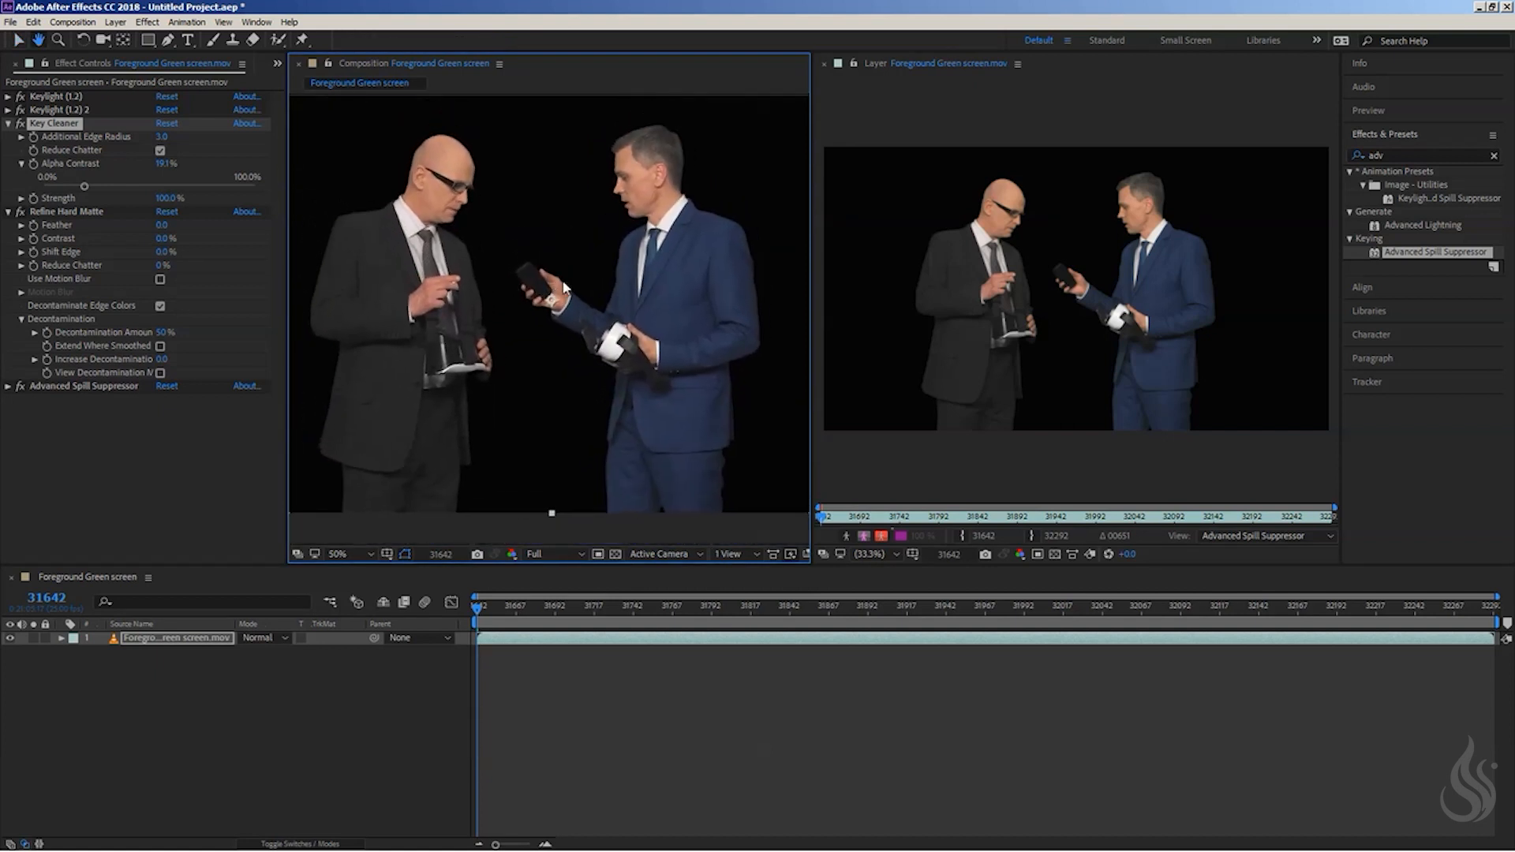
# - Collapse the Key Cleaner and Refine Hard Matte settings and set the layer viewer to show the Keylight (1.2) result
pyautogui.click(11, 130)
pyautogui.click(8, 141)
pyautogui.click(53, 99)
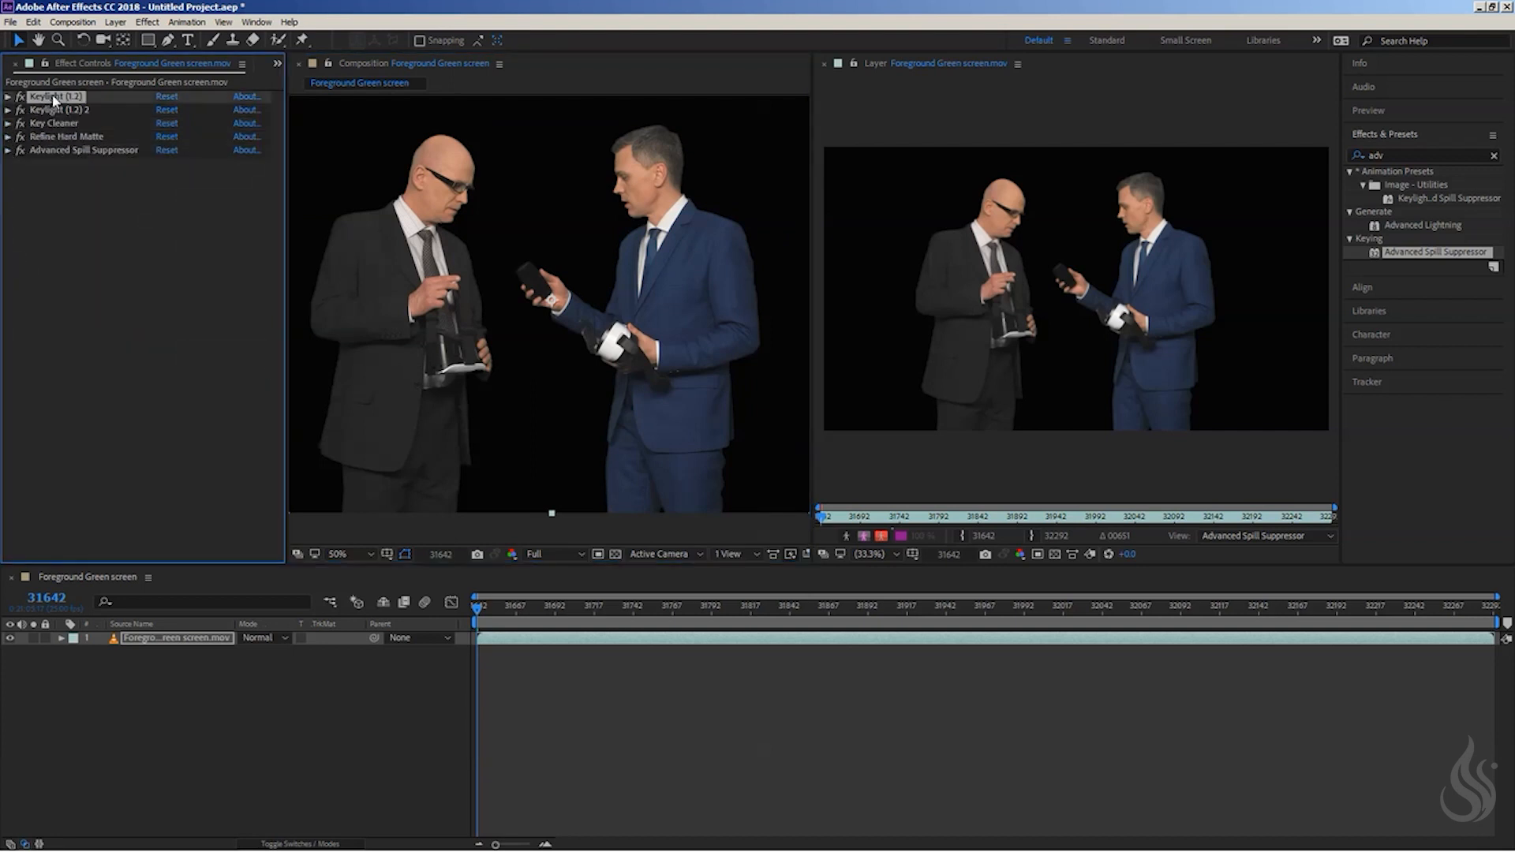
pyautogui.click(1278, 537)
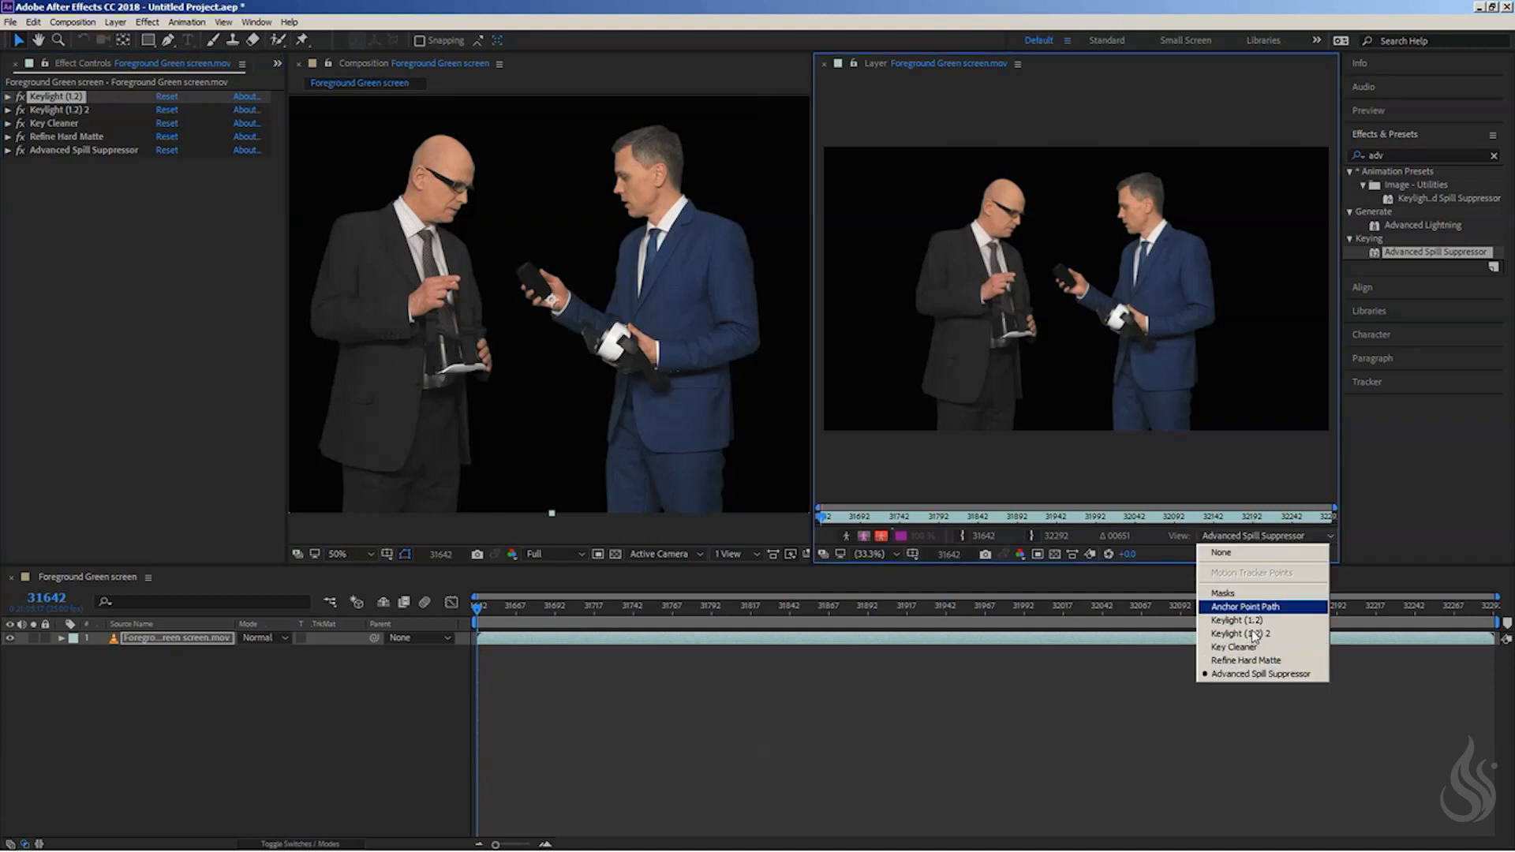
pyautogui.click(1259, 621)
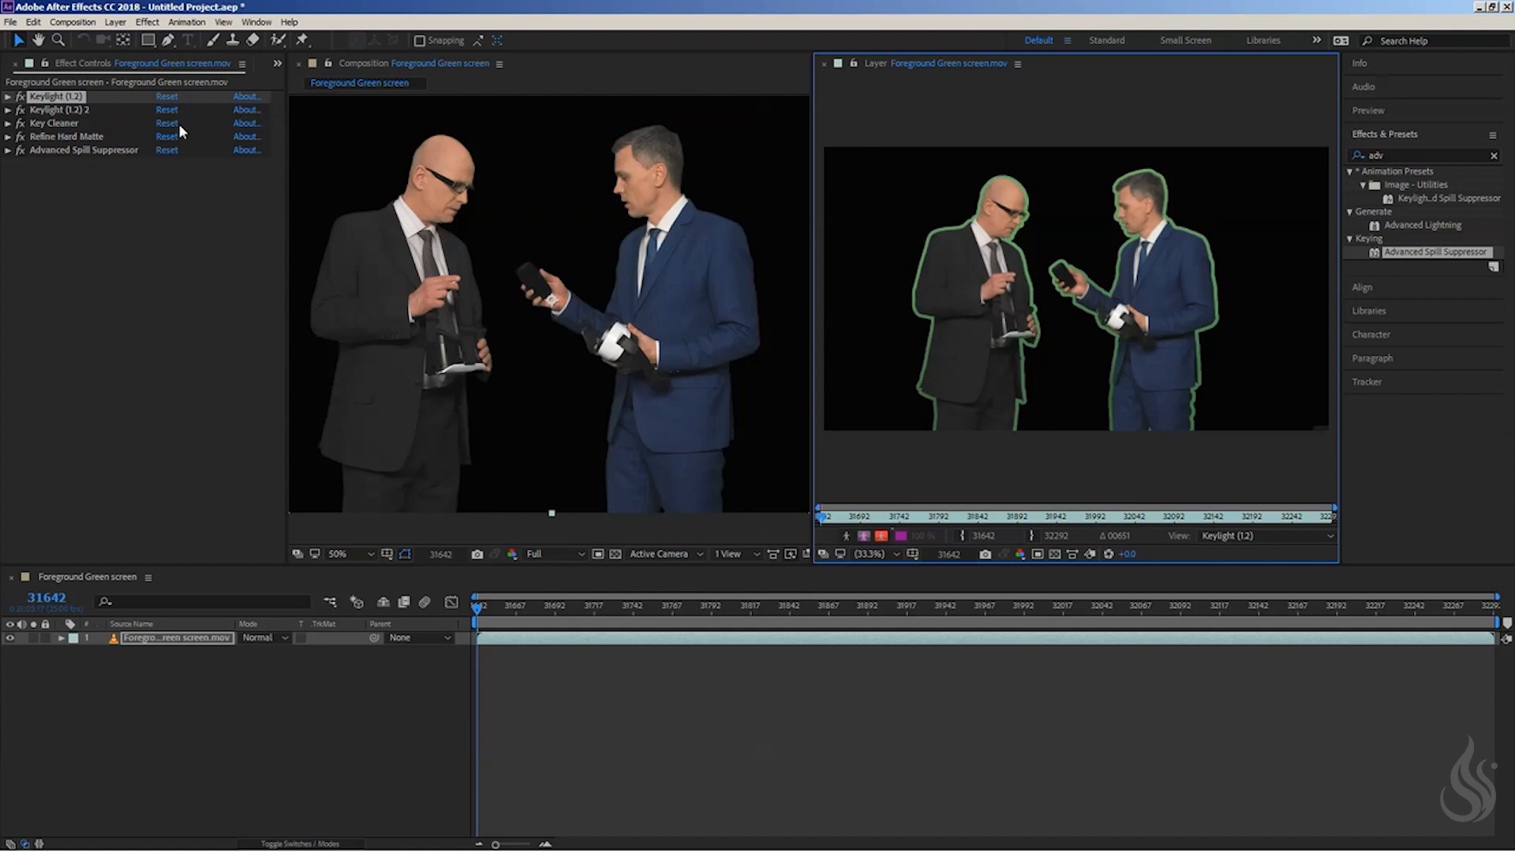
# - Review the effect stack from the second Keylight to Refine Hard Matte, checking the Key Cleaner and Refine Hard Matte settings
pyautogui.click(53, 111)
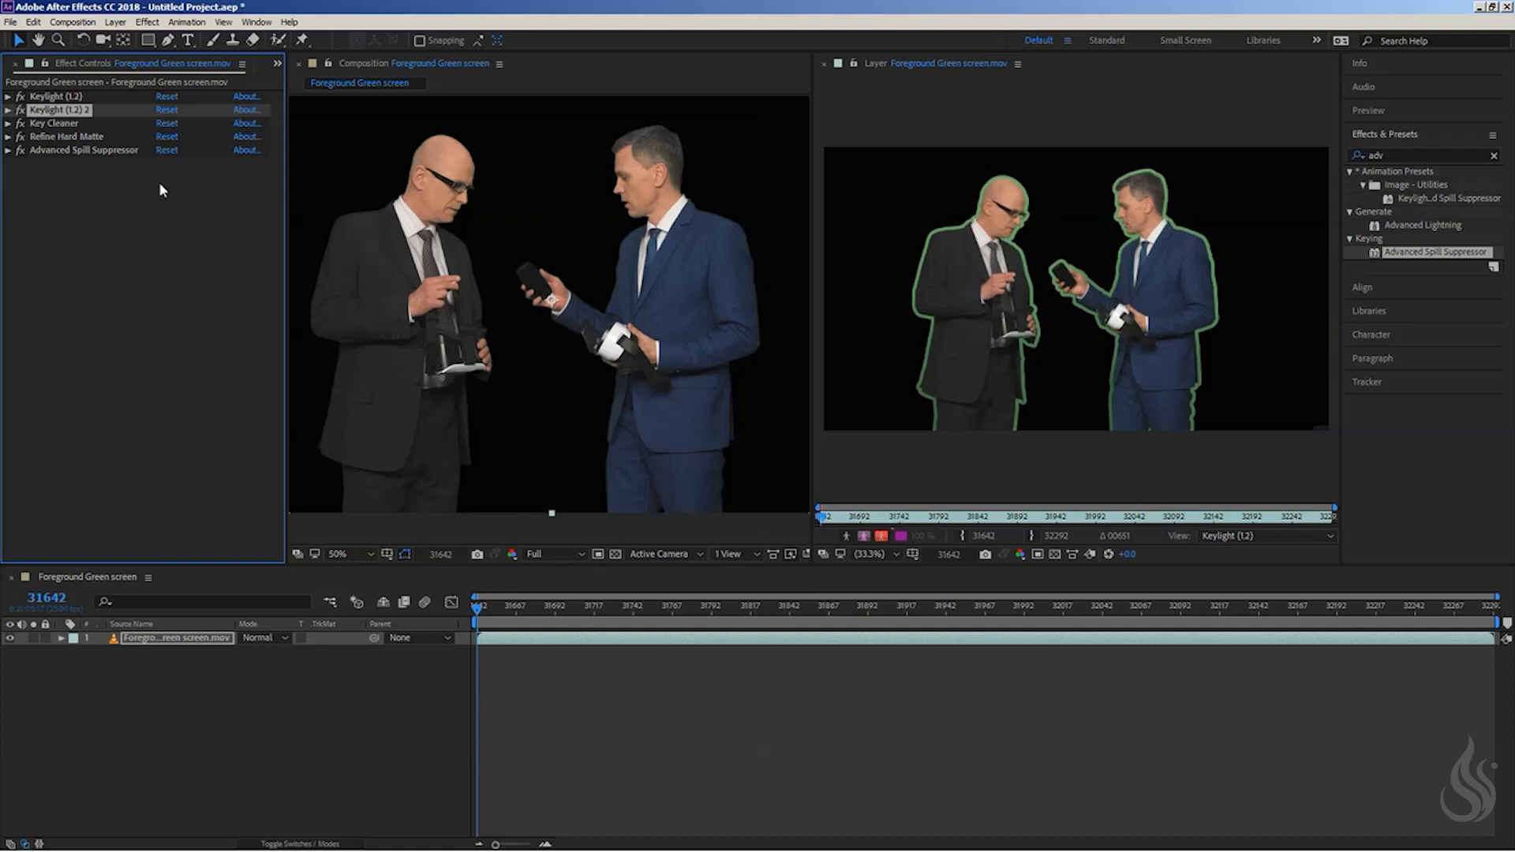
pyautogui.click(50, 136)
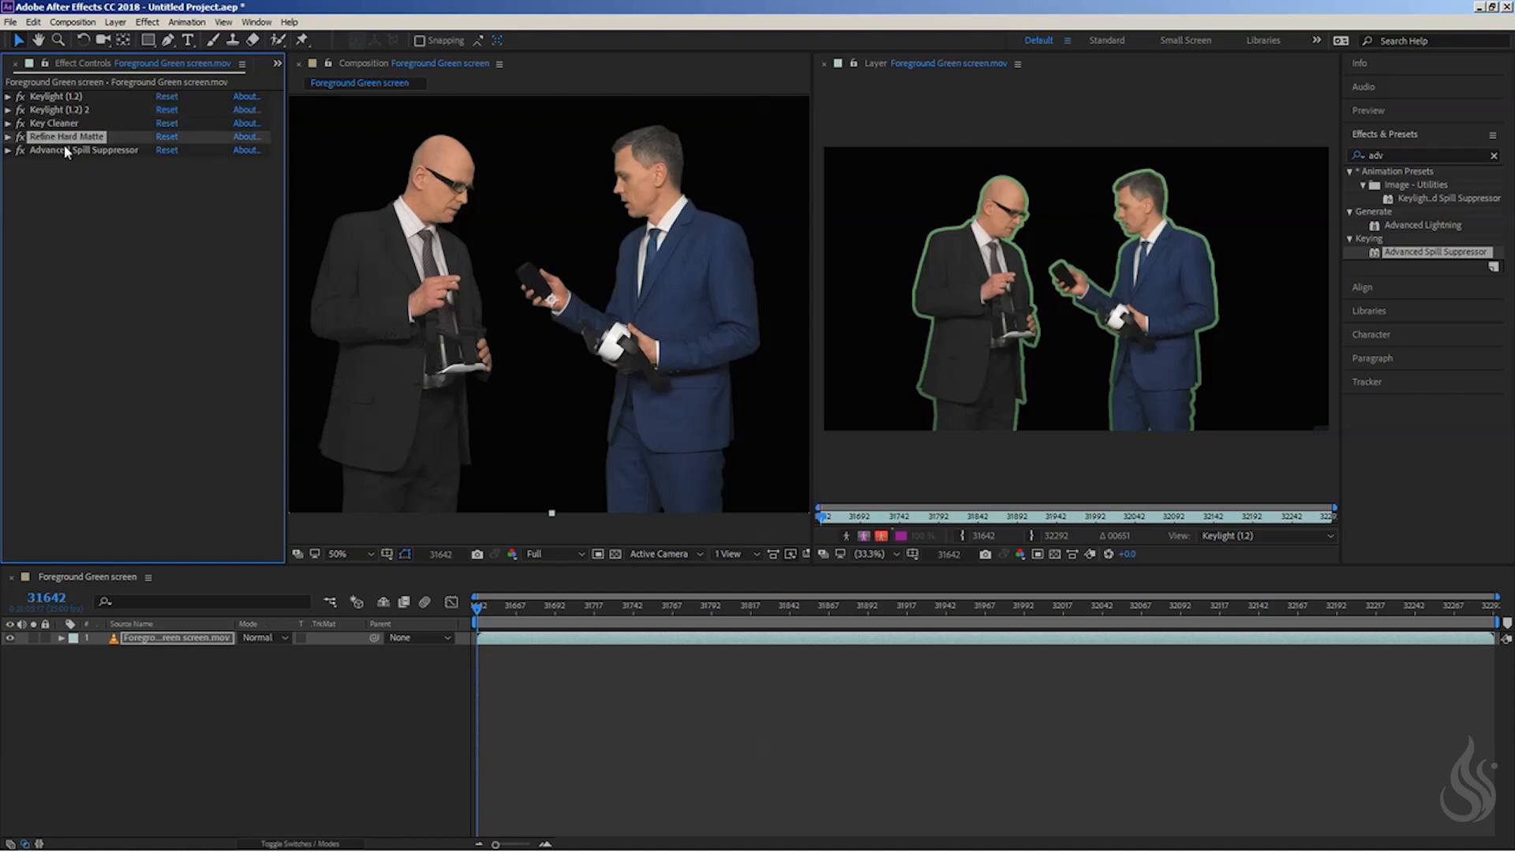
pyautogui.click(52, 124)
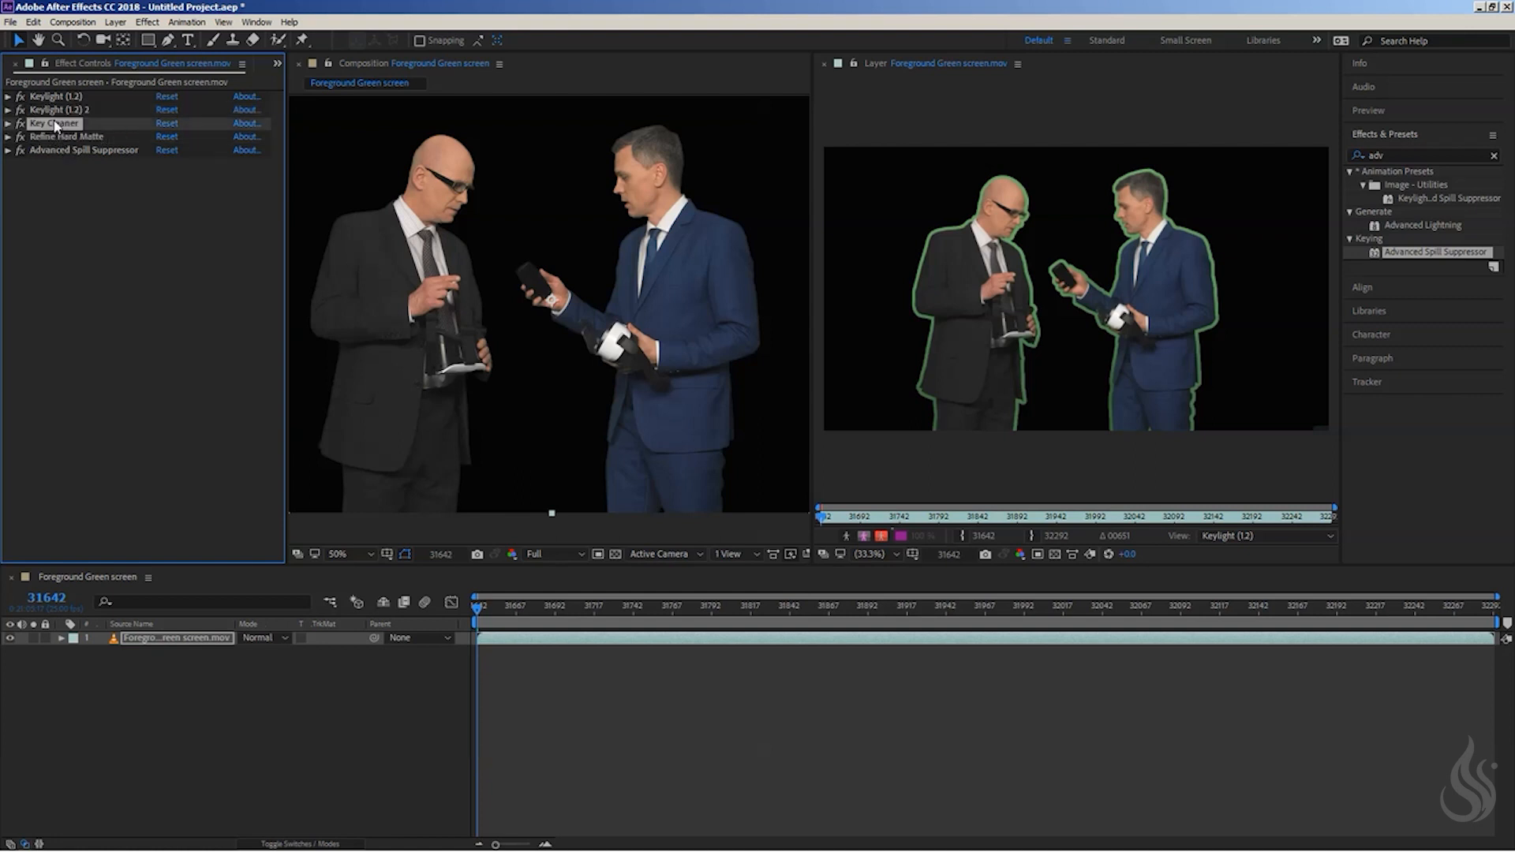
pyautogui.click(8, 125)
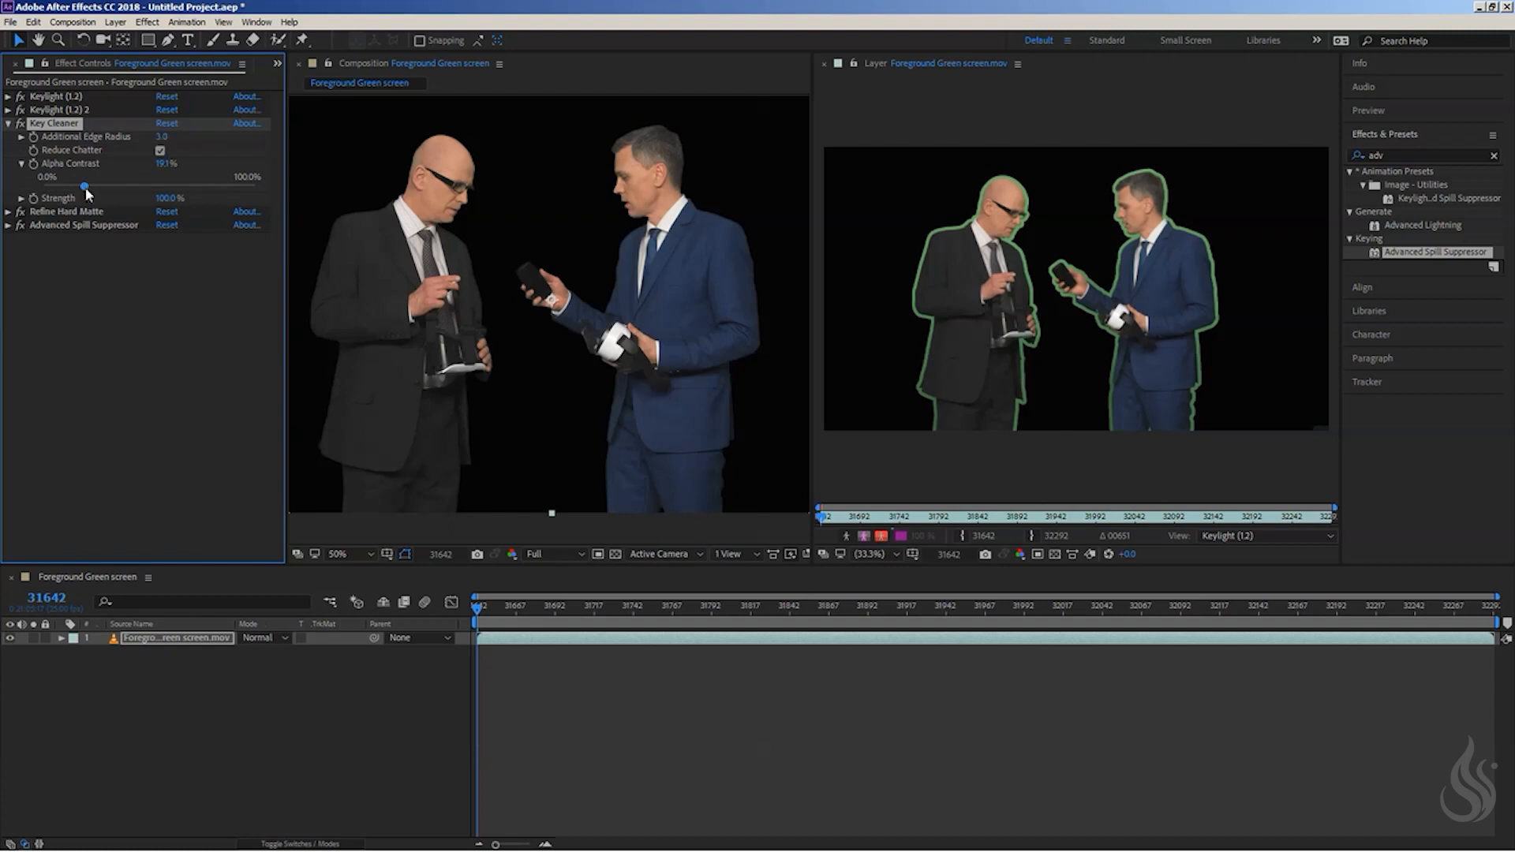
pyautogui.click(8, 124)
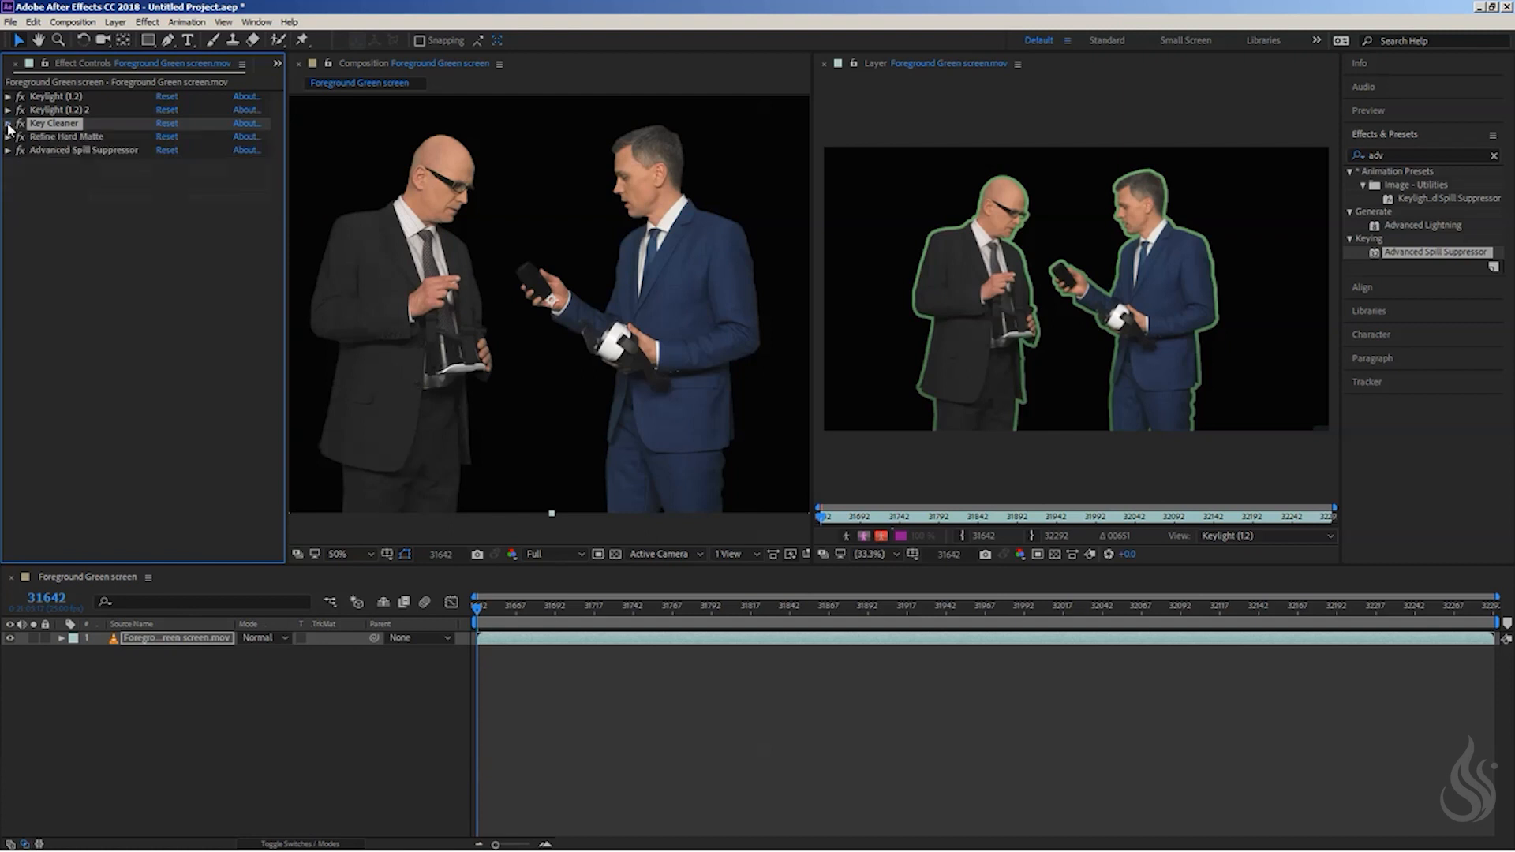
pyautogui.click(52, 138)
pyautogui.click(8, 138)
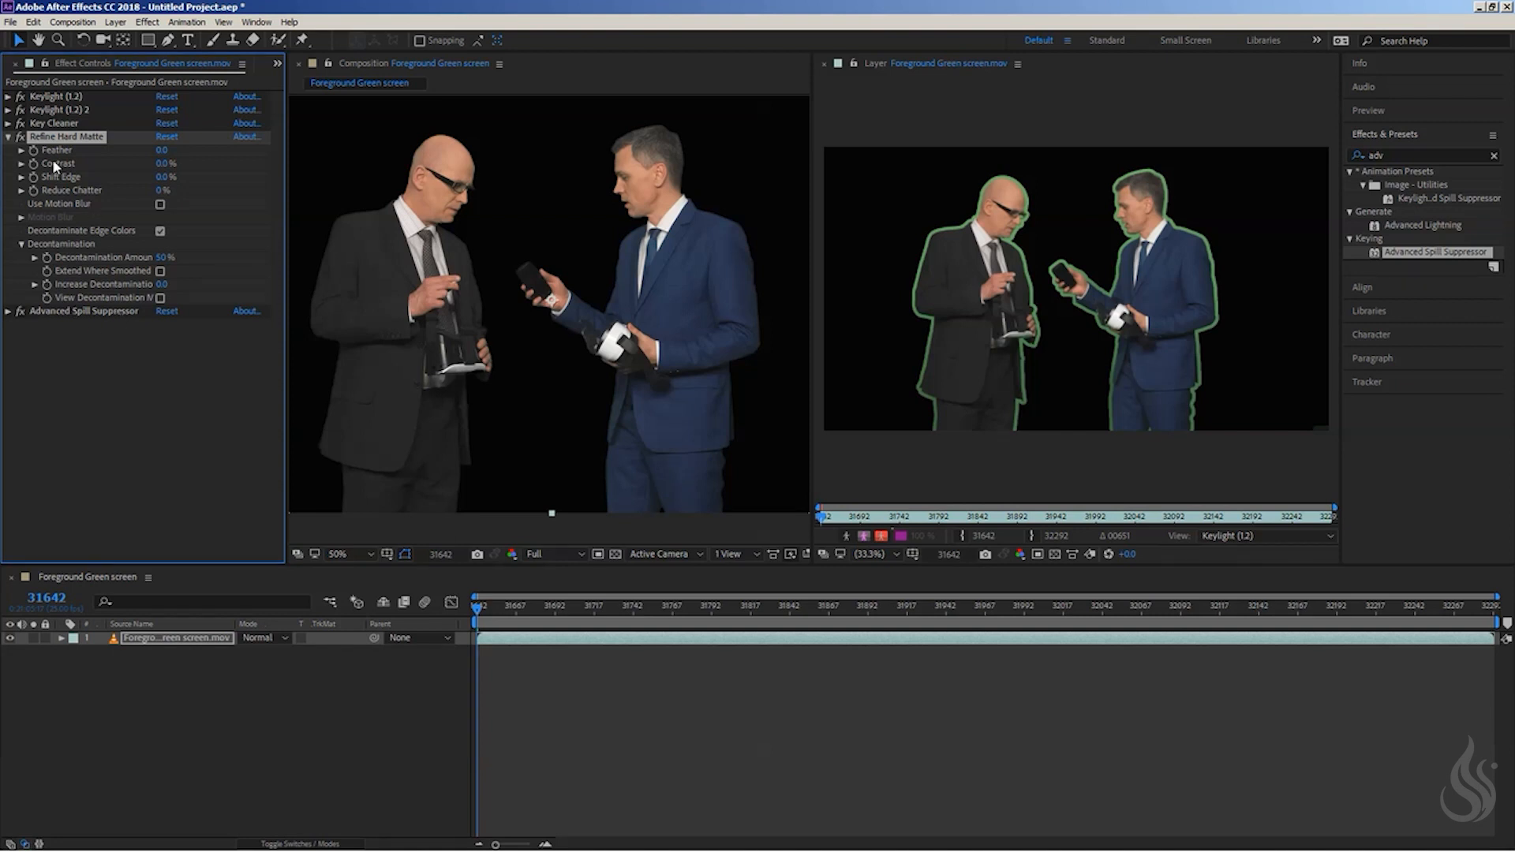
pyautogui.click(8, 137)
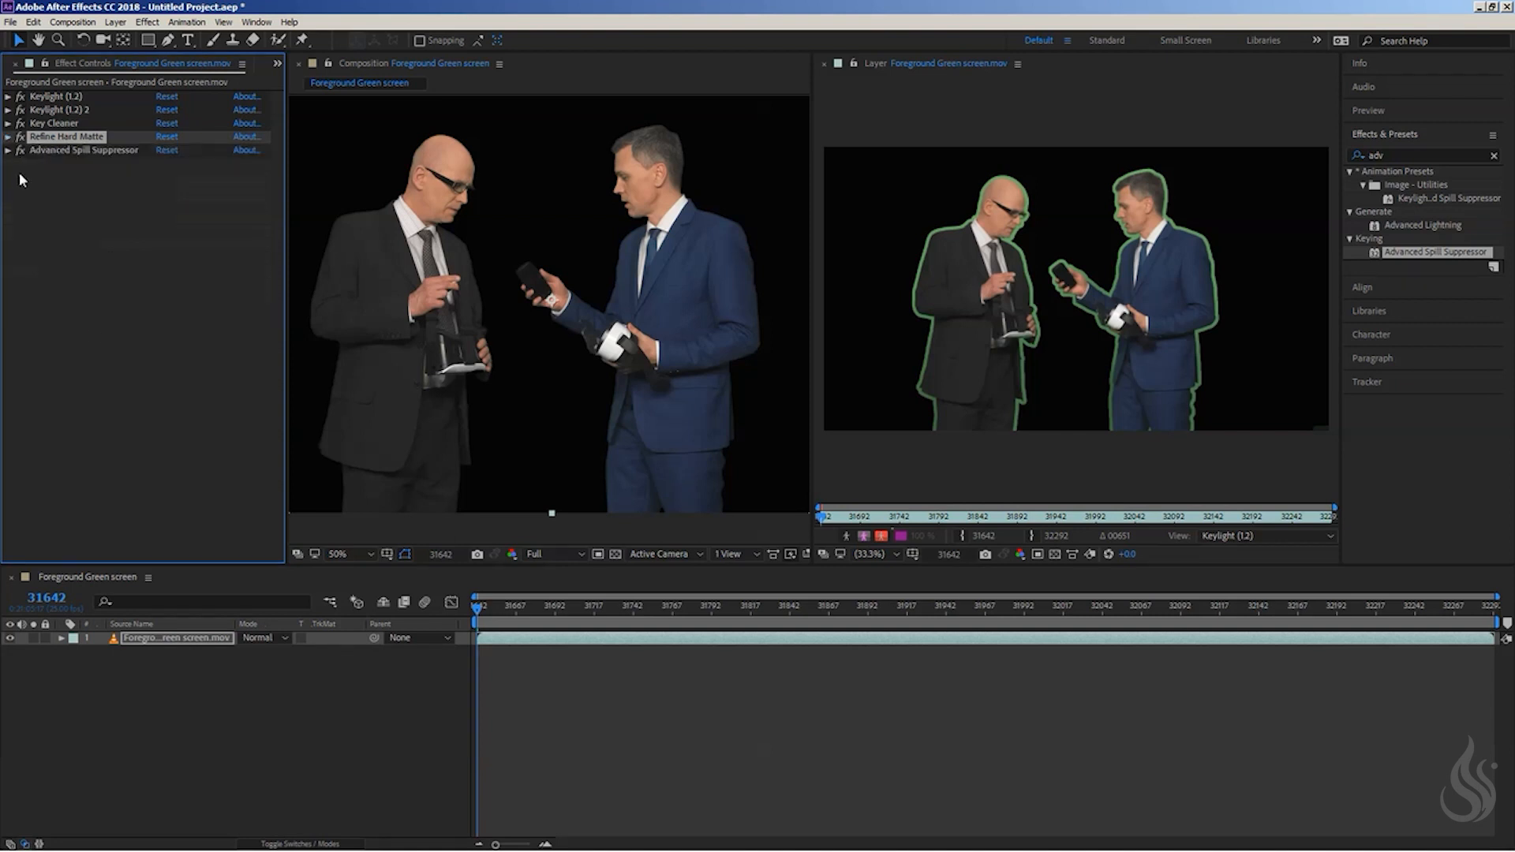
# - Add Background.mov from the project to the composition beneath the foreground green screen layer
pyautogui.click(278, 63)
pyautogui.click(306, 87)
pyautogui.moveTo(67, 209); pyautogui.dragTo(110, 690)
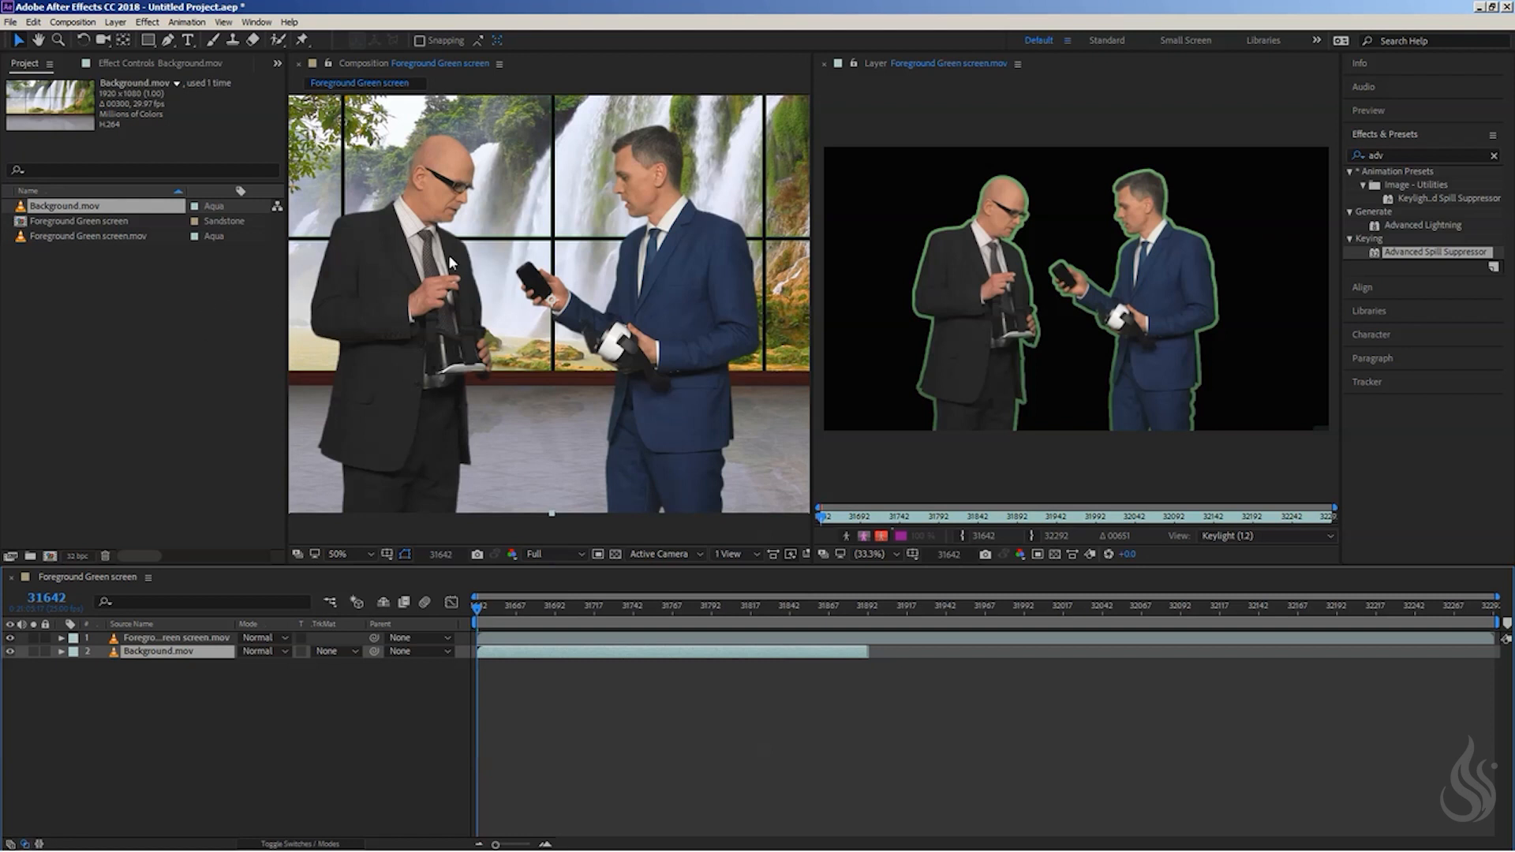
pyautogui.press(',')
pyautogui.press(',')
pyautogui.press('.')
pyautogui.press('.')
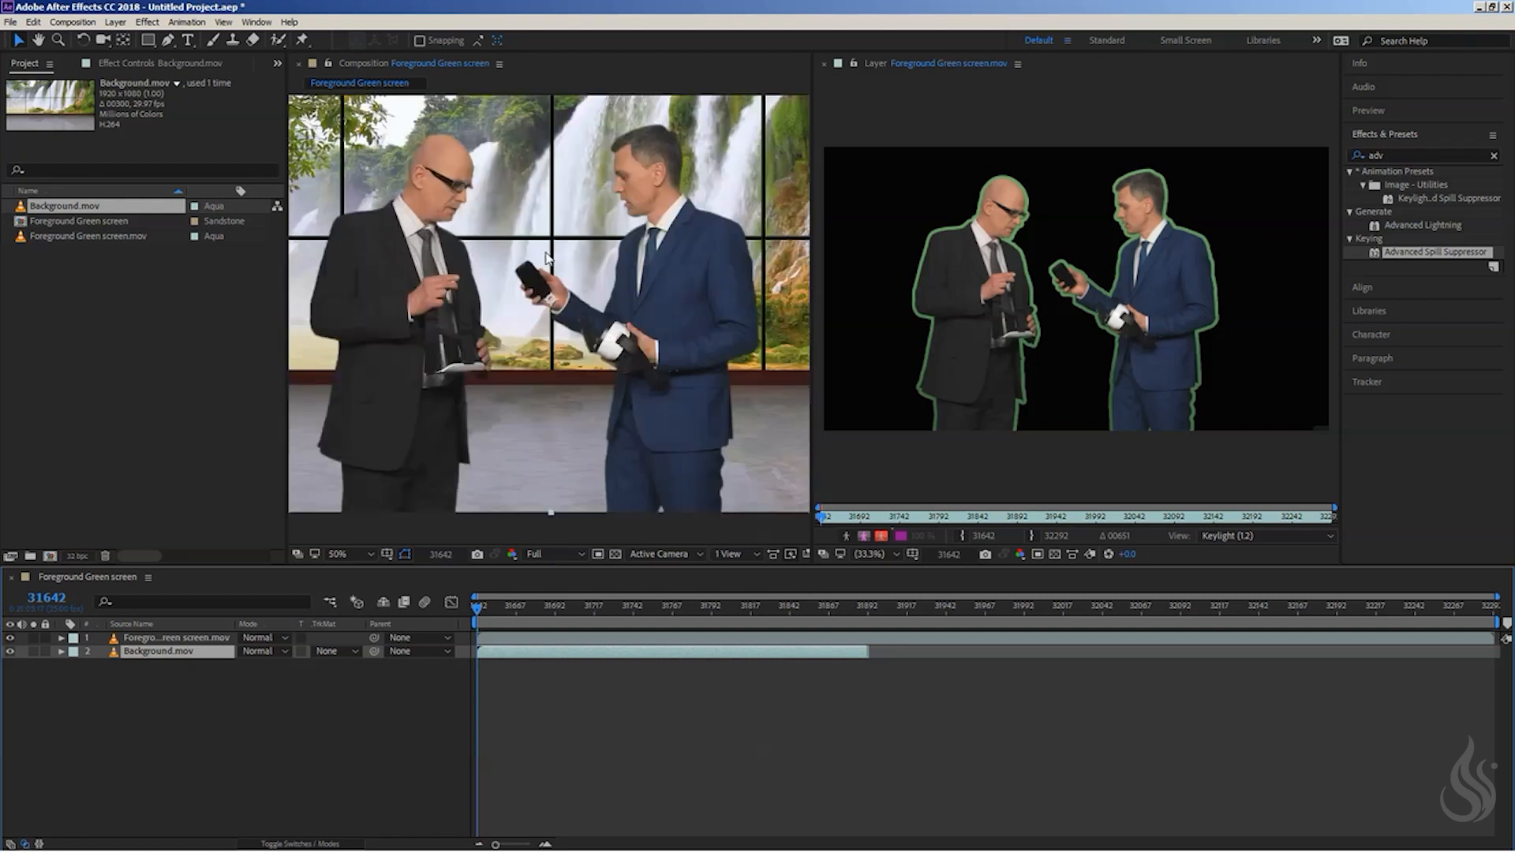
# - Close the layer viewer and show the composite in the enlarged composition view at 50%
pyautogui.press(',')
pyautogui.press(',')
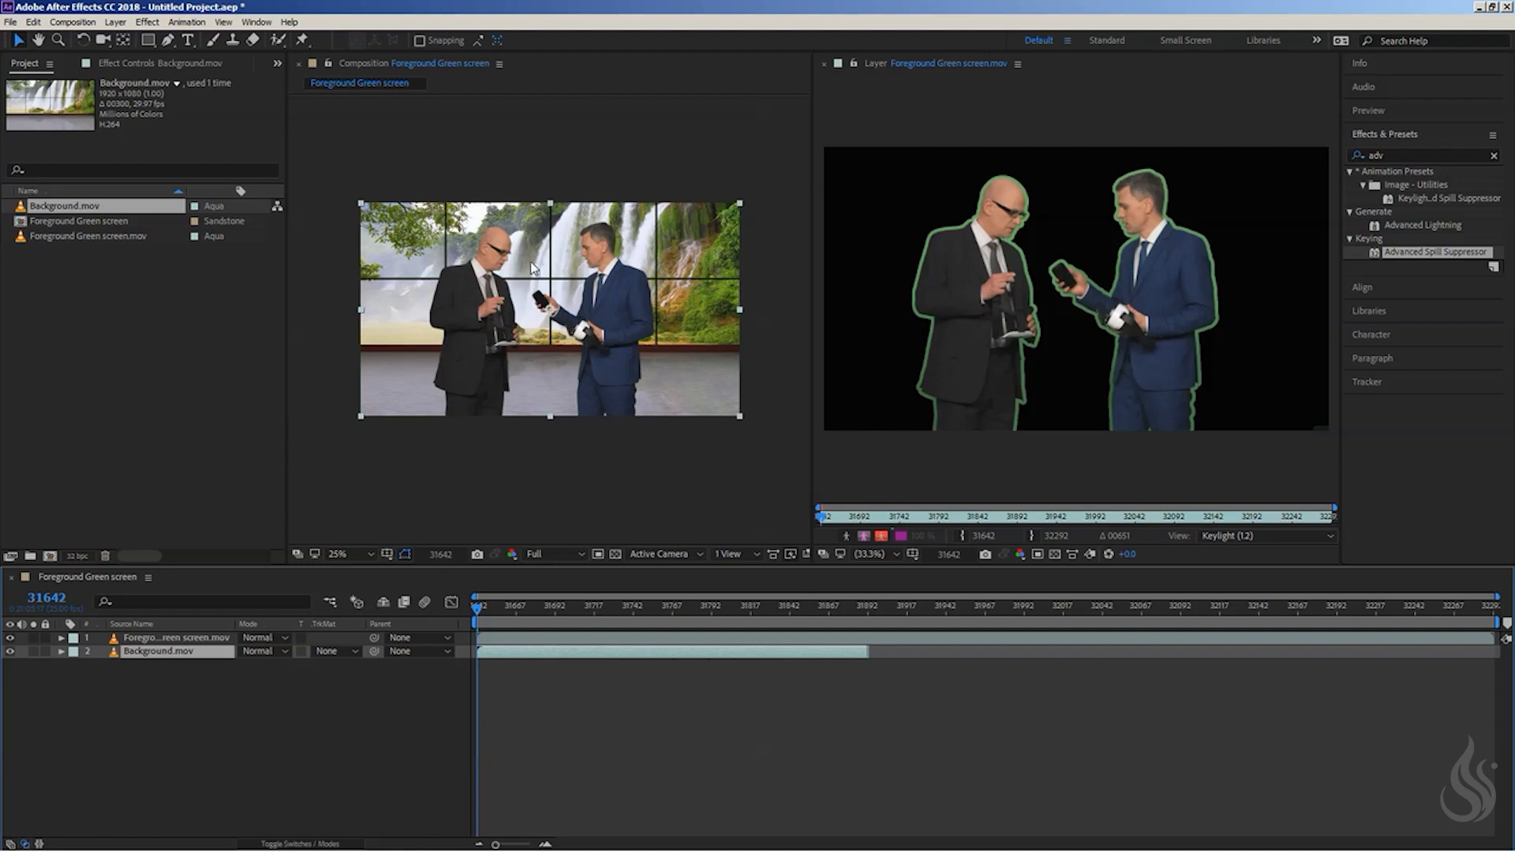
pyautogui.click(824, 63)
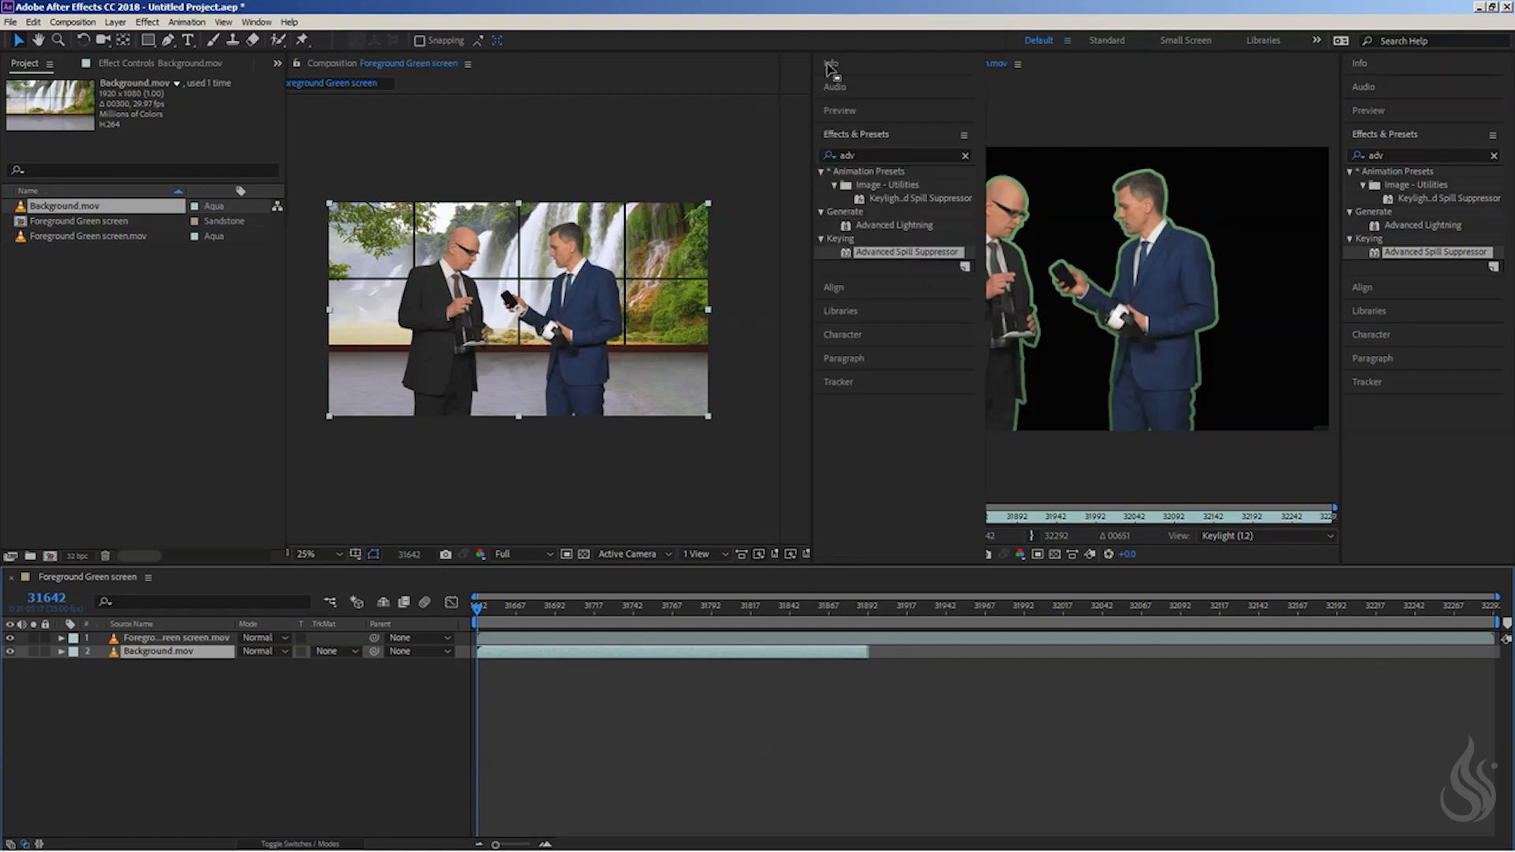
pyautogui.press('.')
pyautogui.press('.')
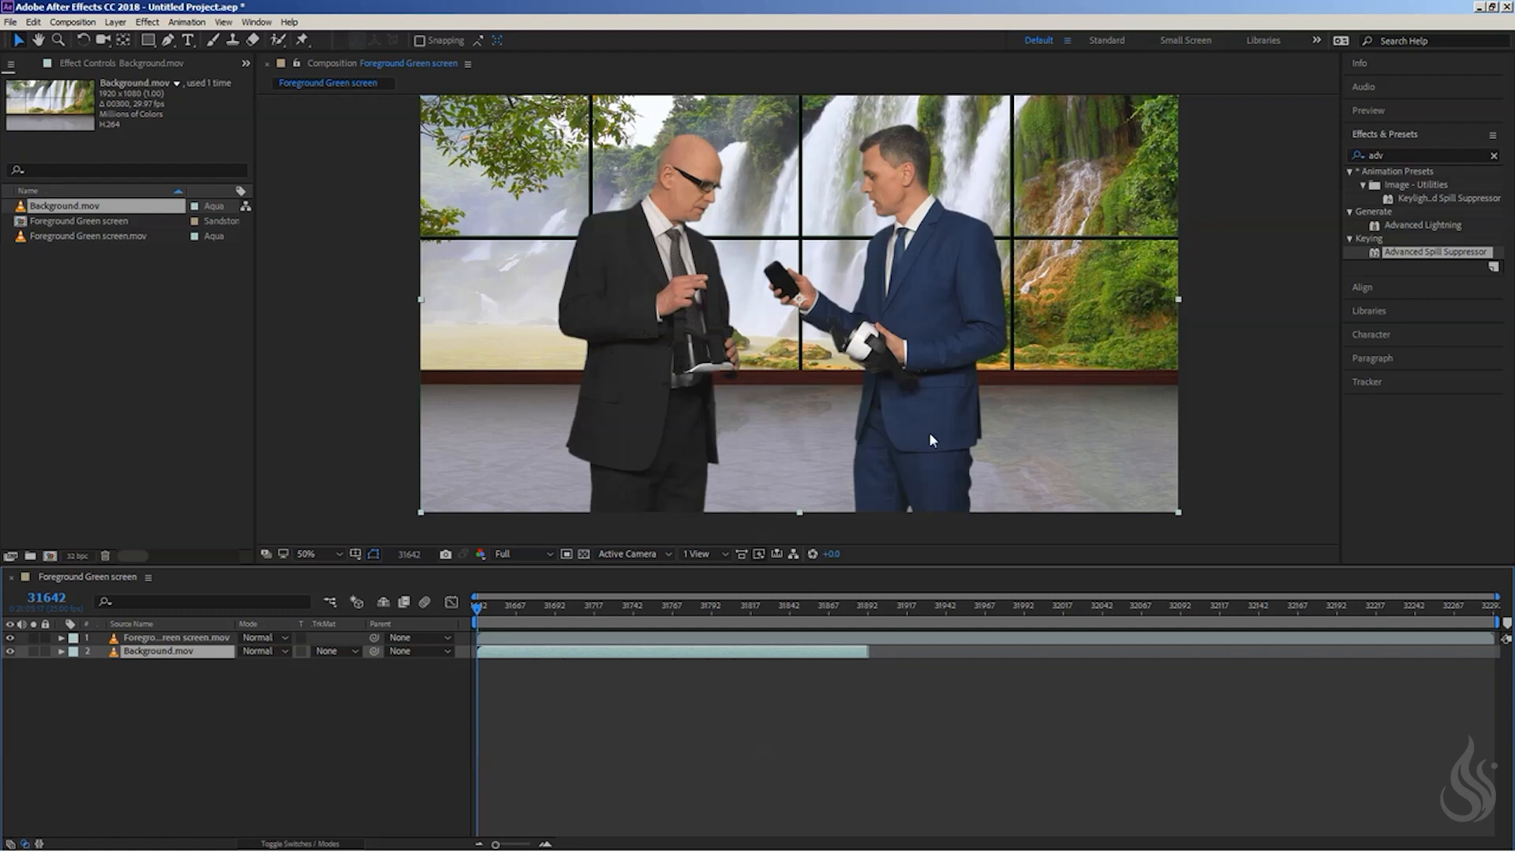
# - Search the effects for "brigh" and apply Brightness & Contrast to the foreground green screen layer
pyautogui.click(152, 303)
pyautogui.click(1403, 156)
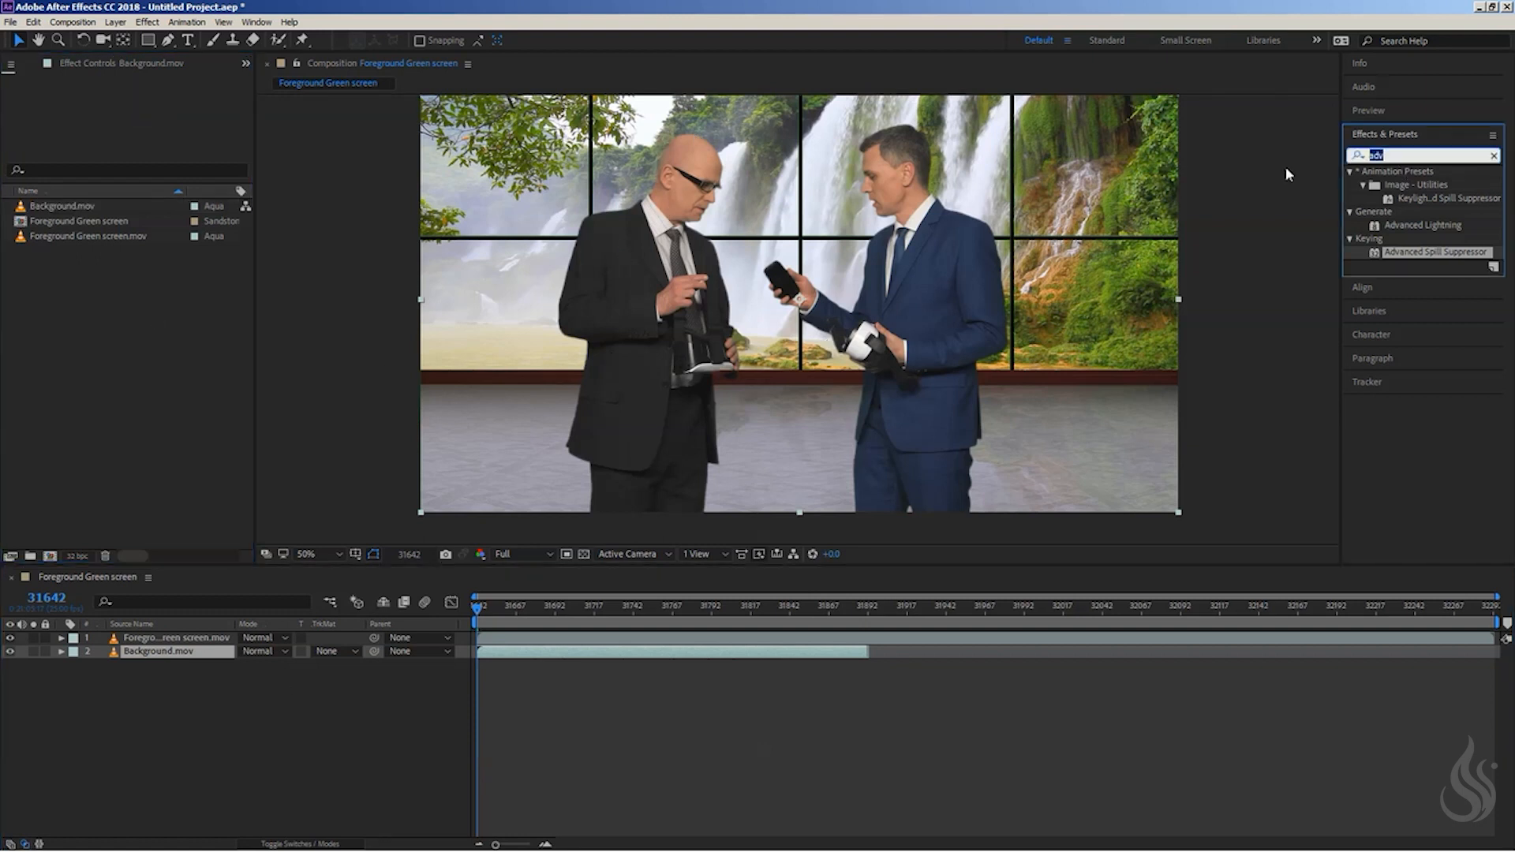
pyautogui.write('brigh')
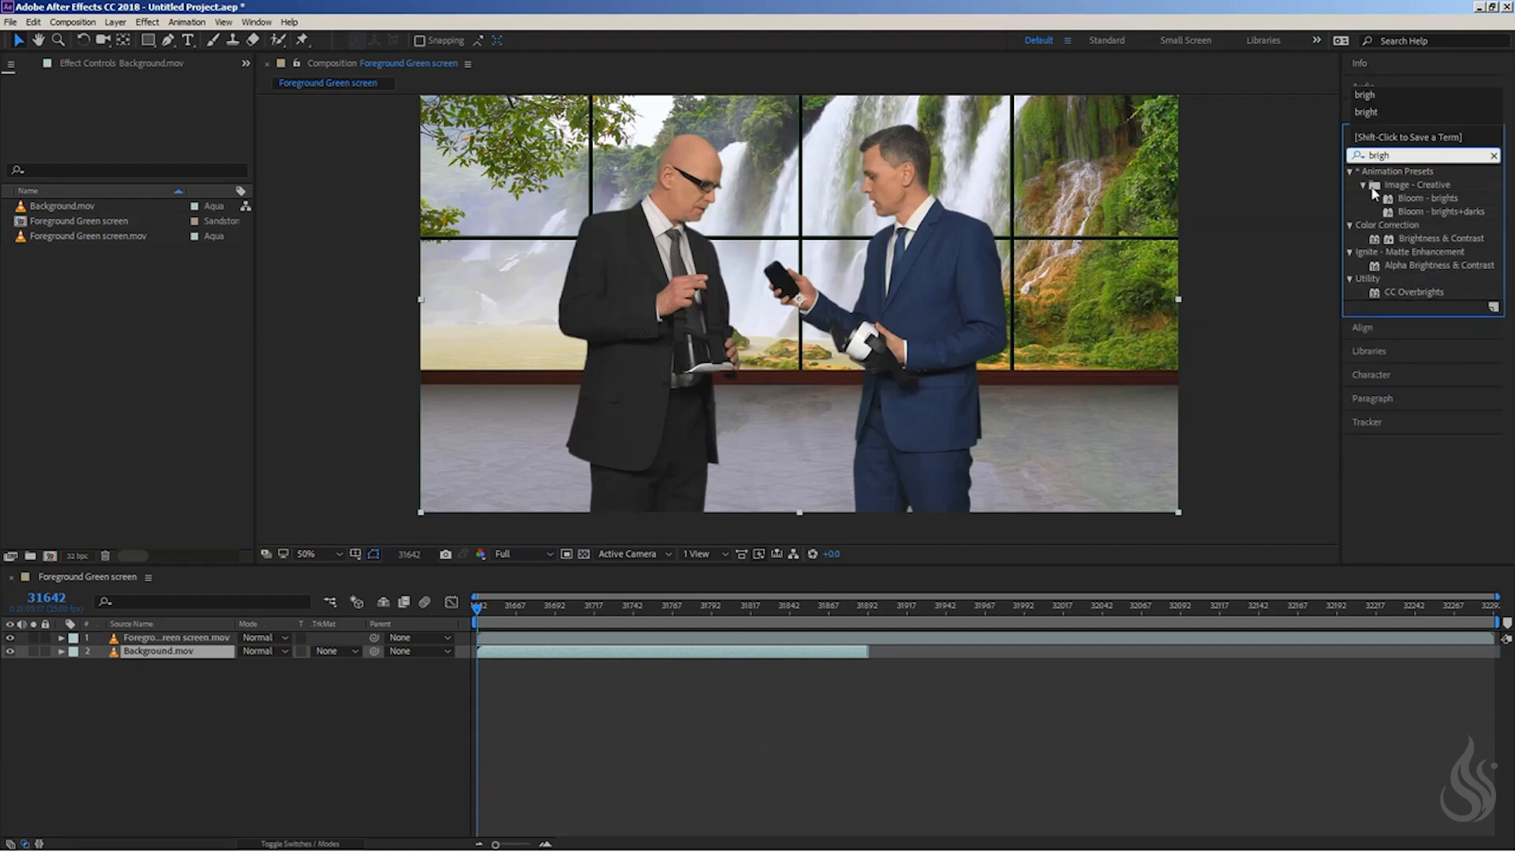
pyautogui.click(1507, 274)
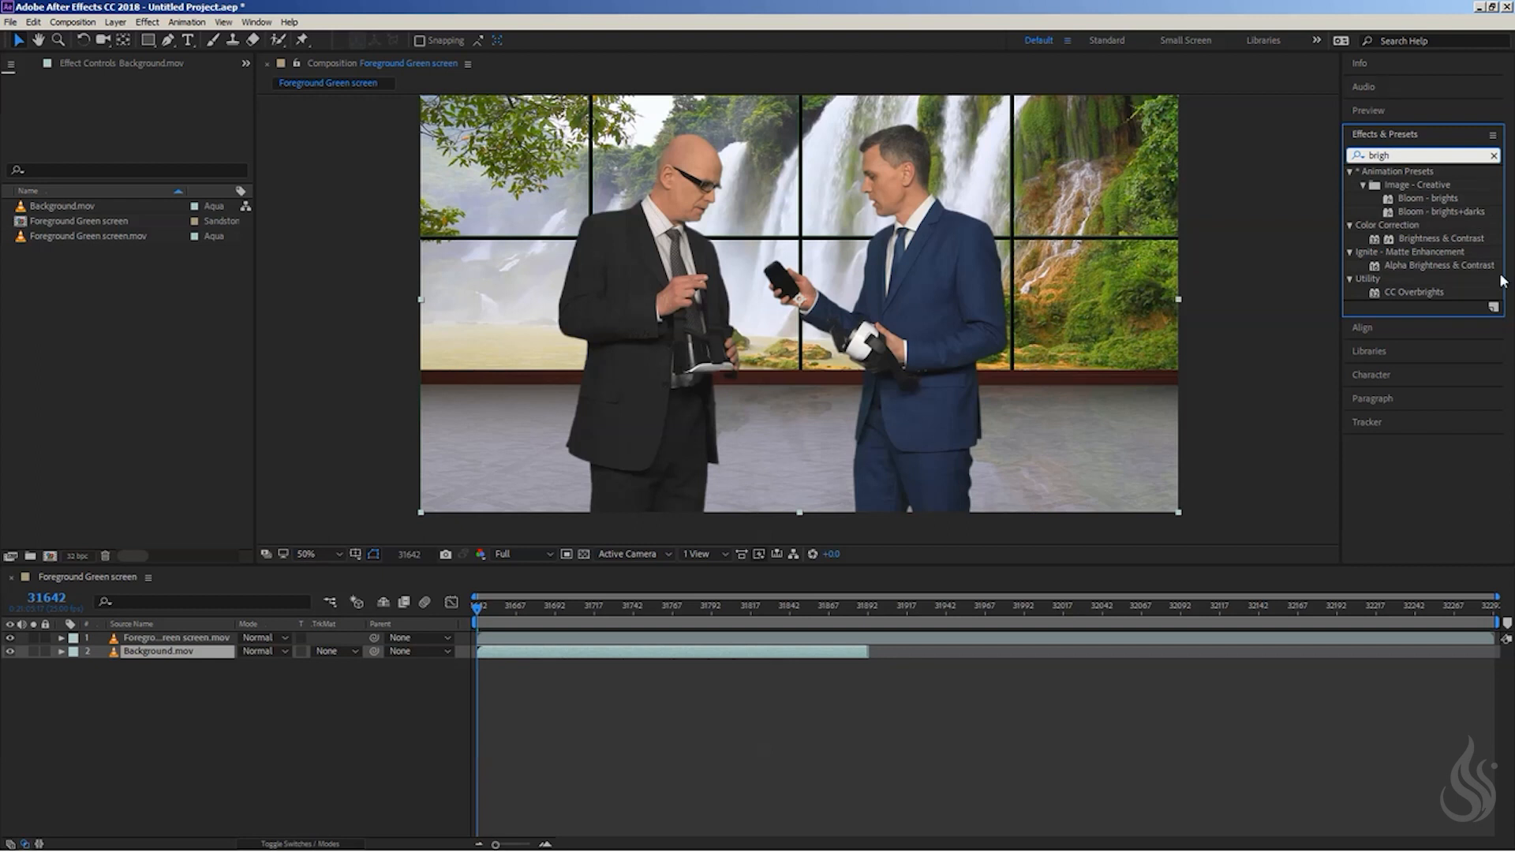
pyautogui.moveTo(1432, 239); pyautogui.dragTo(143, 632)
# - Collapse both Keylight effects, Key Cleaner, Refine Hard Matte and Advanced Spill Suppressor, leaving the Brightness & Contrast settings expanded
pyautogui.scroll(5, 81, 126)
pyautogui.scroll(3, 71, 125)
pyautogui.scroll(2, 11, 114)
pyautogui.click(8, 97)
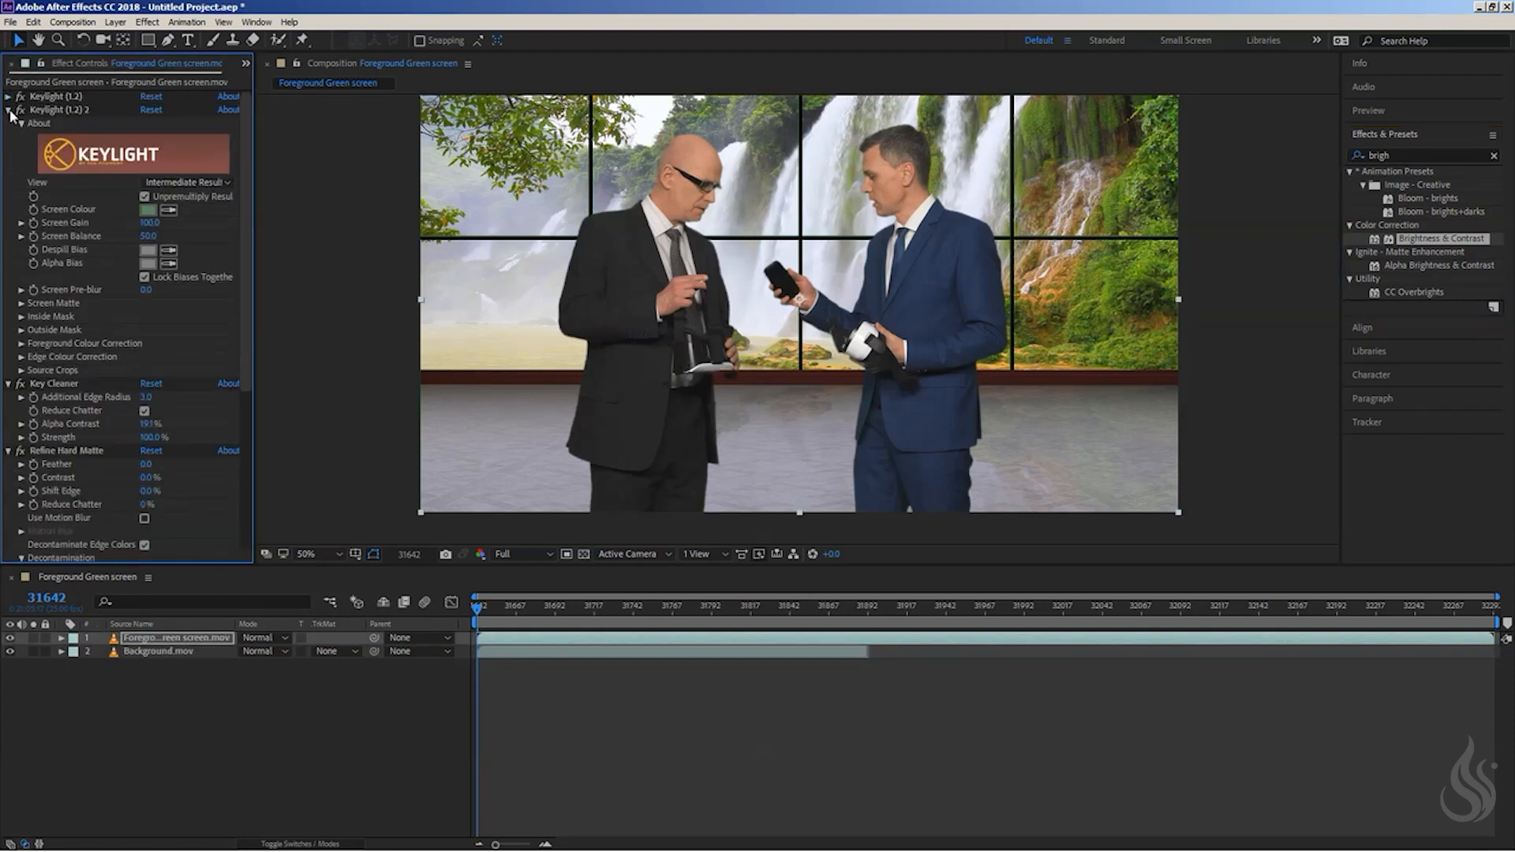
pyautogui.click(8, 110)
pyautogui.click(9, 124)
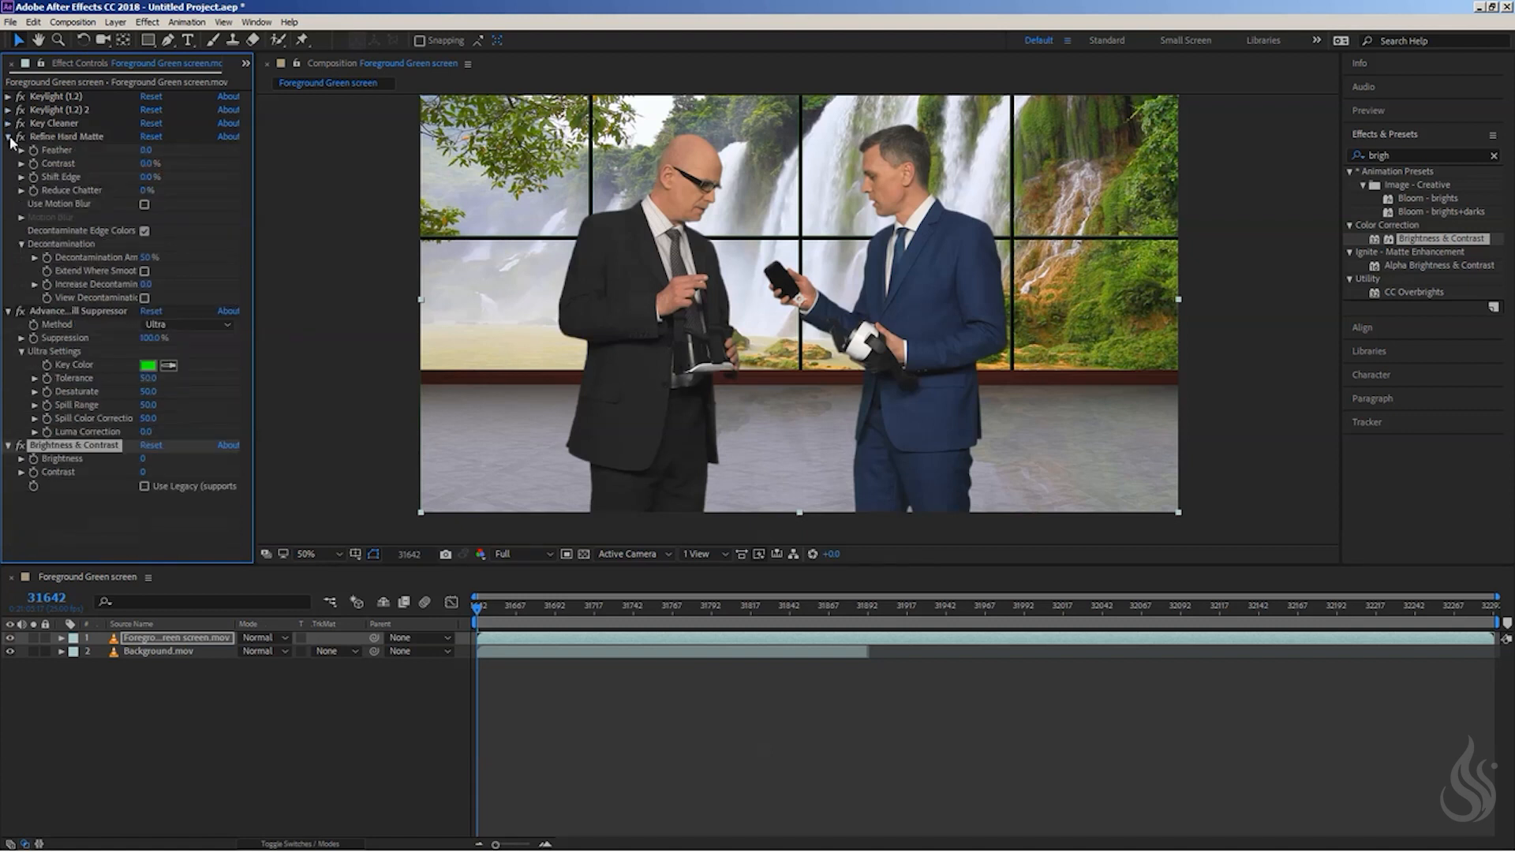
pyautogui.click(8, 136)
pyautogui.click(8, 150)
pyautogui.click(90, 284)
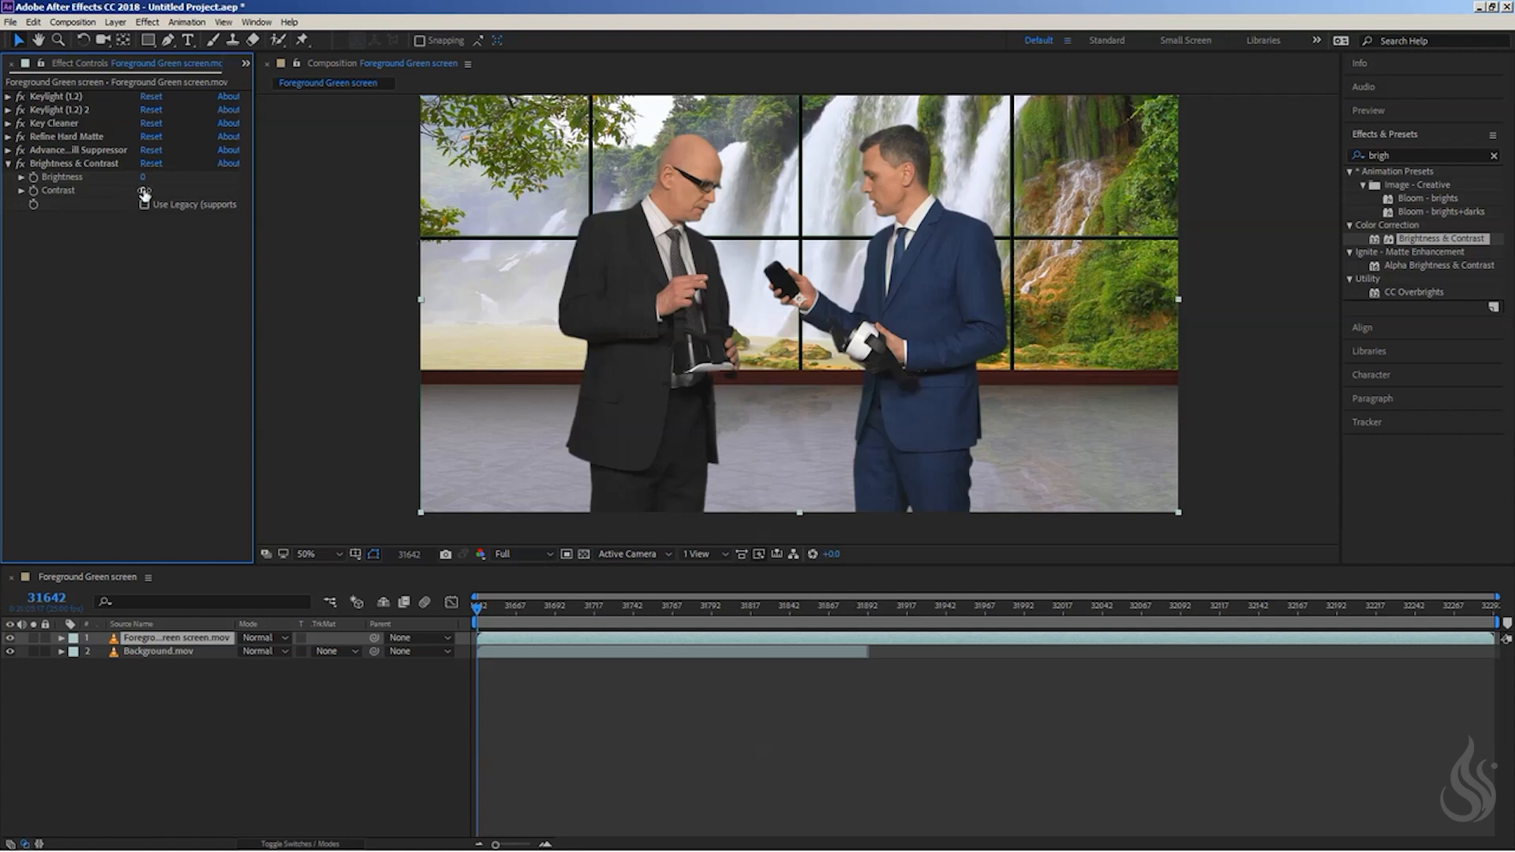
# - Set the foreground's Brightness to 20 and Contrast to 13, and collapse the Brightness & Contrast effect
pyautogui.click(21, 177)
pyautogui.moveTo(133, 199); pyautogui.dragTo(146, 197)
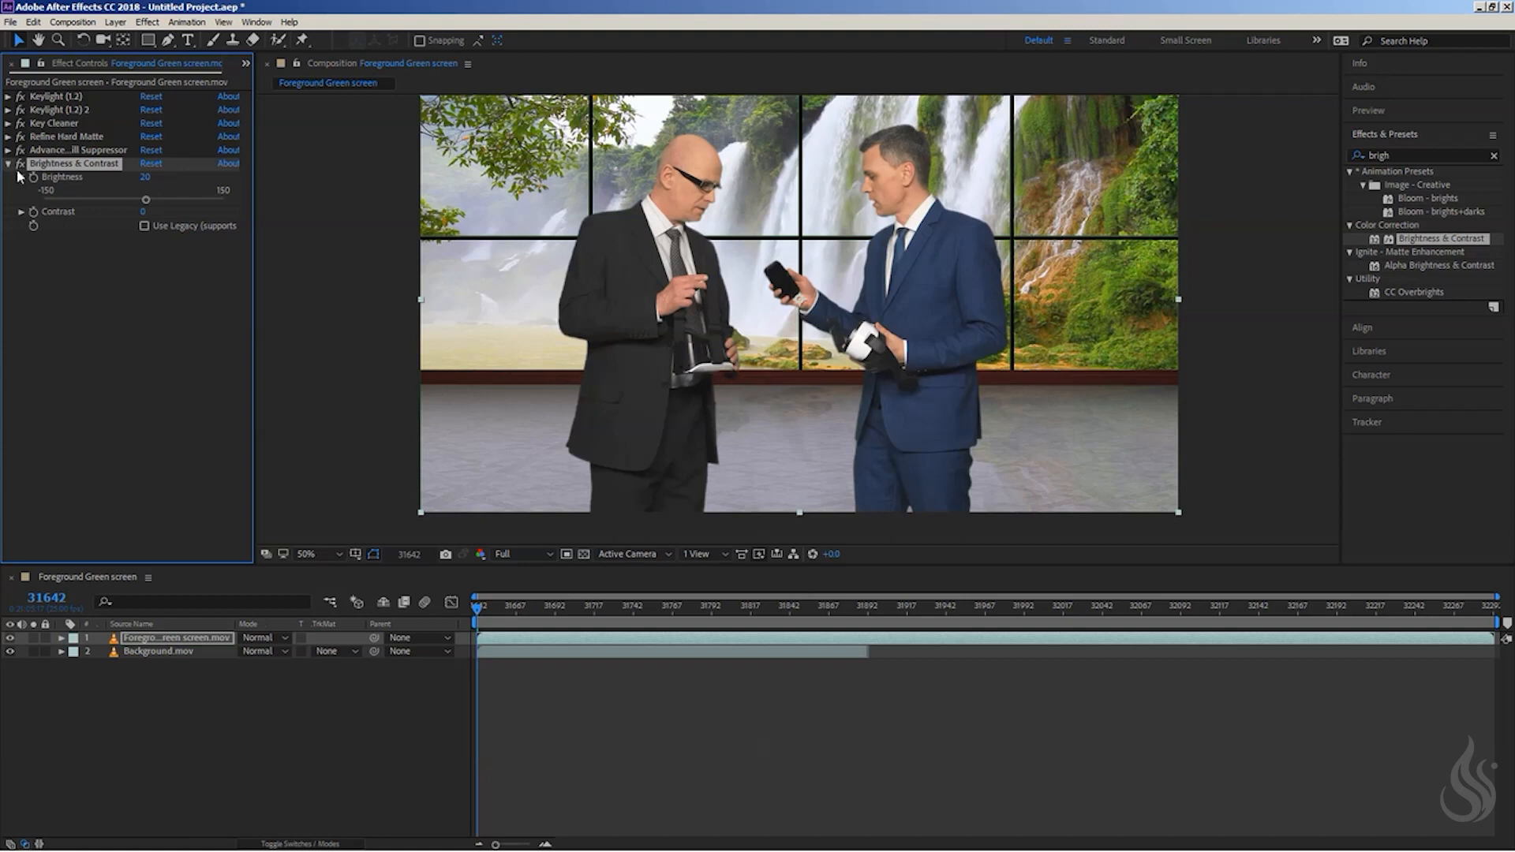
pyautogui.click(144, 212)
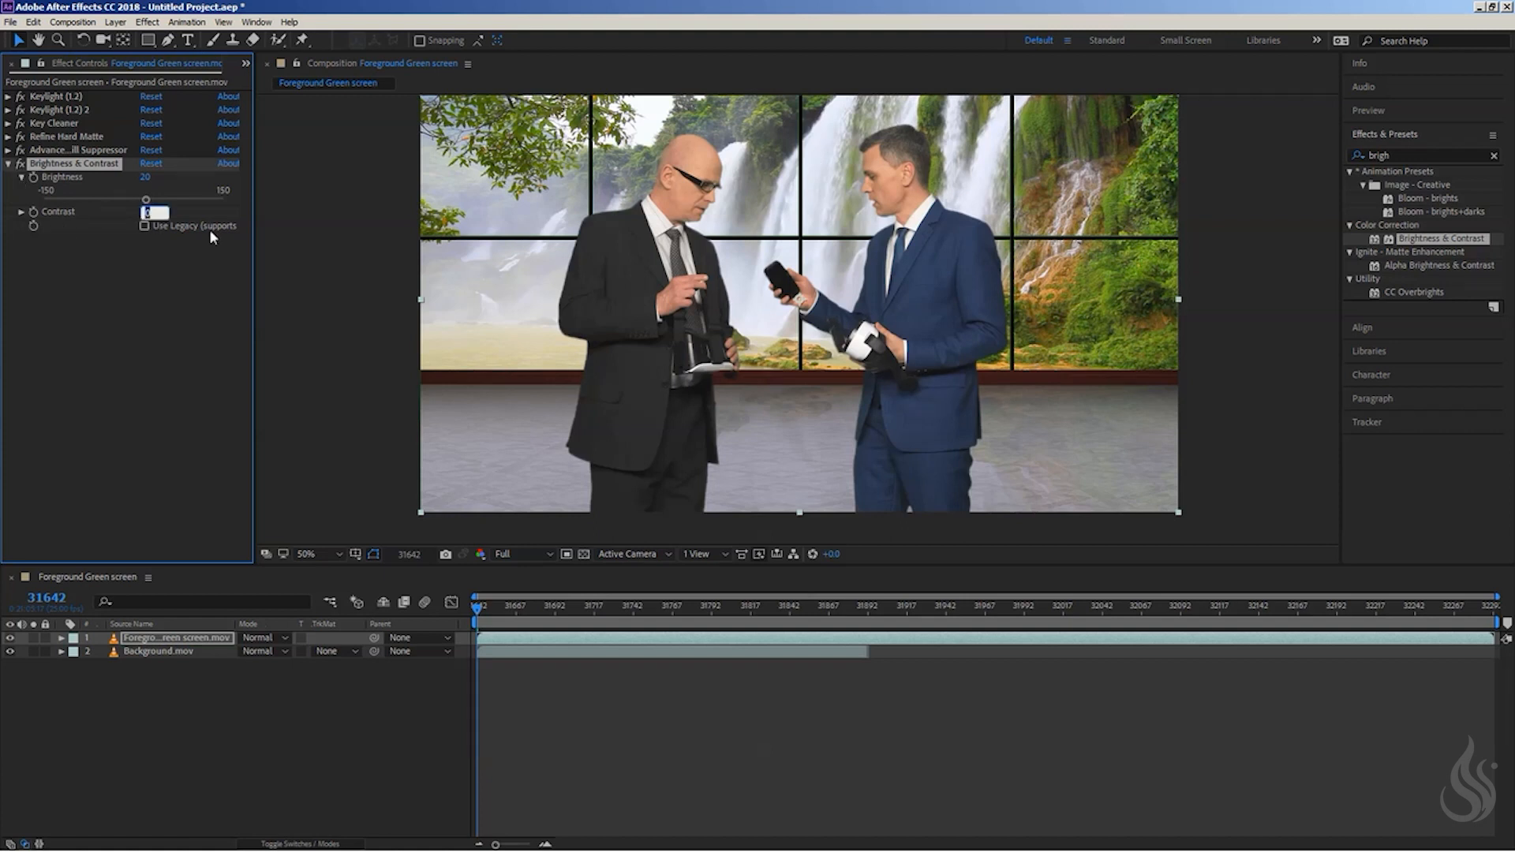
pyautogui.click(114, 259)
pyautogui.click(22, 212)
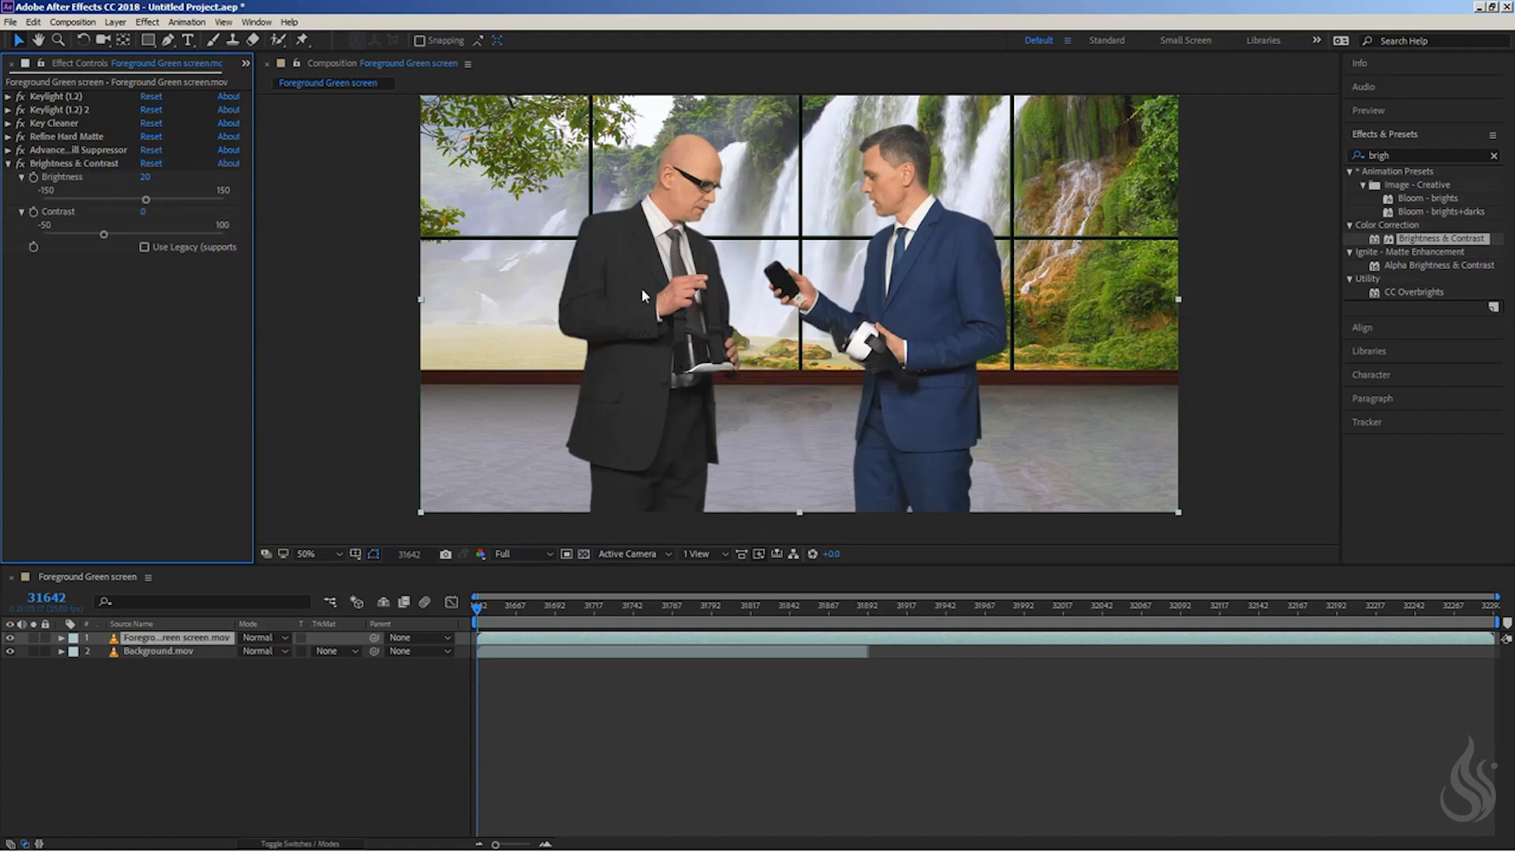
pyautogui.click(104, 235)
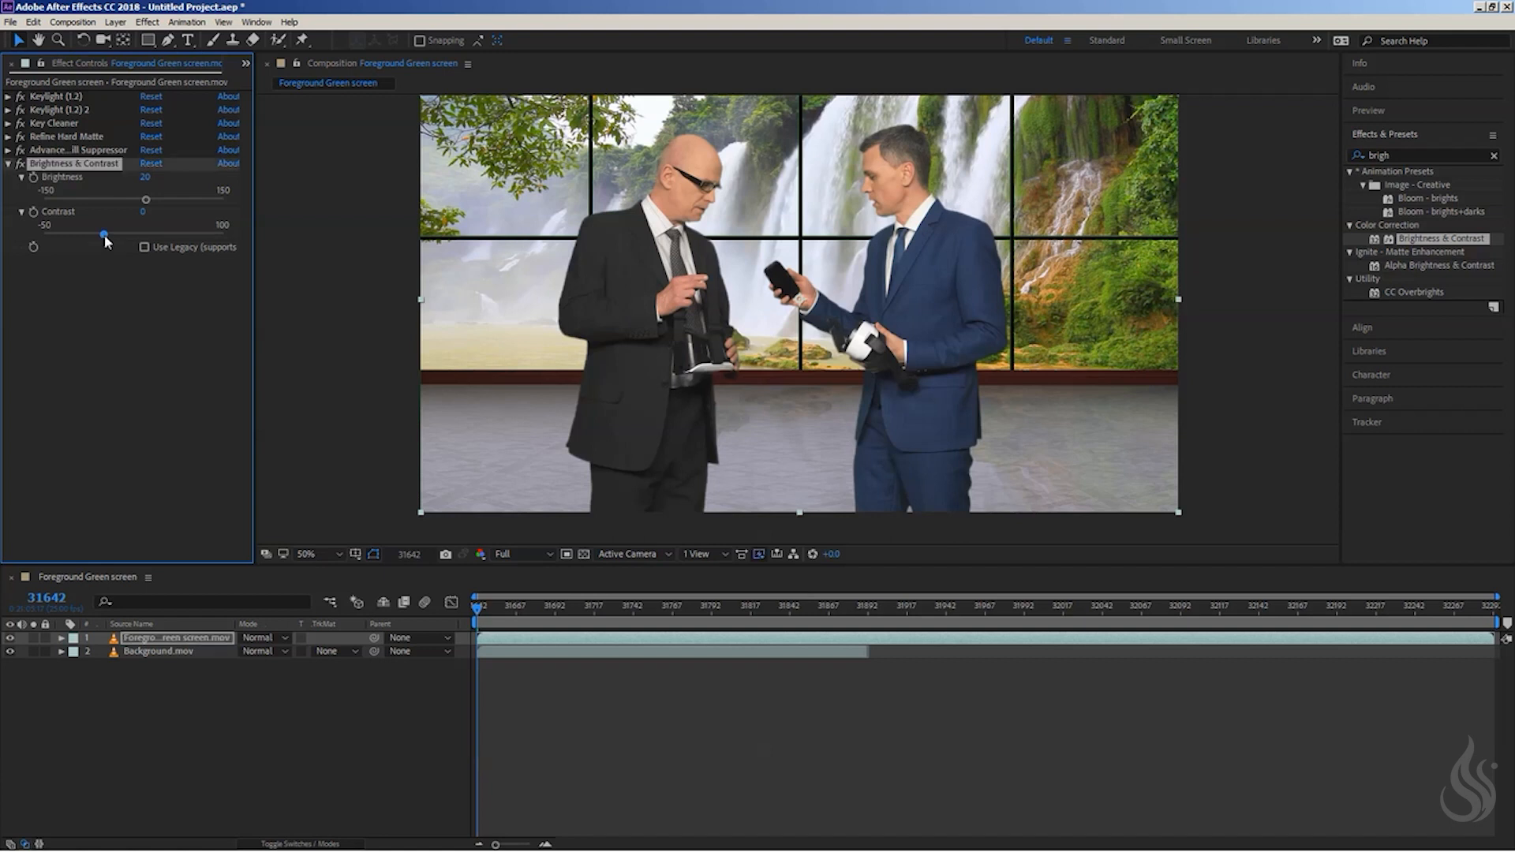
pyautogui.moveTo(105, 239); pyautogui.dragTo(116, 239)
pyautogui.moveTo(116, 241); pyautogui.dragTo(120, 241)
pyautogui.click(62, 337)
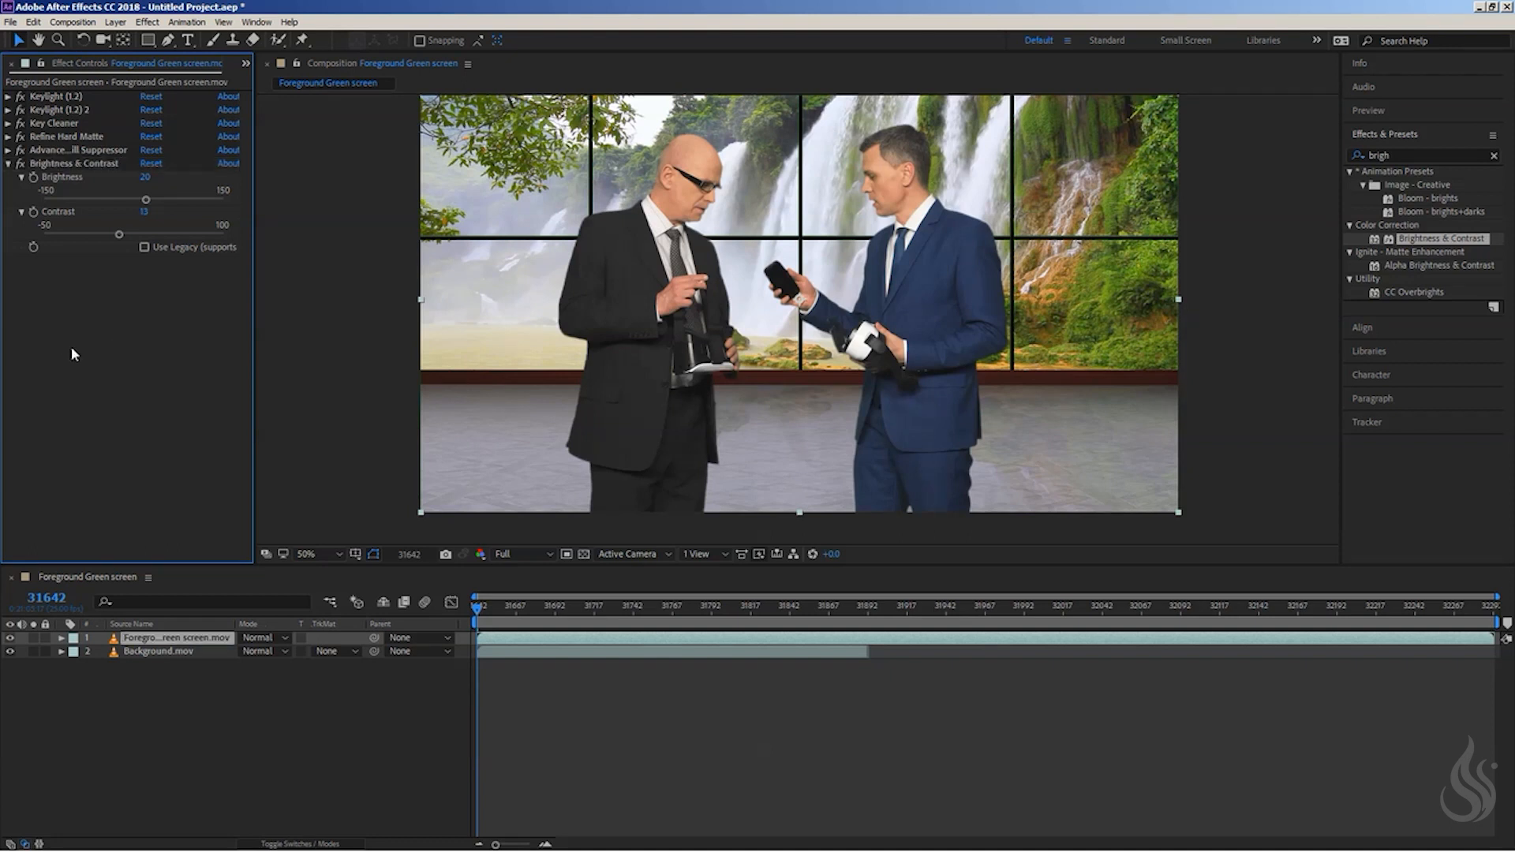
pyautogui.click(7, 163)
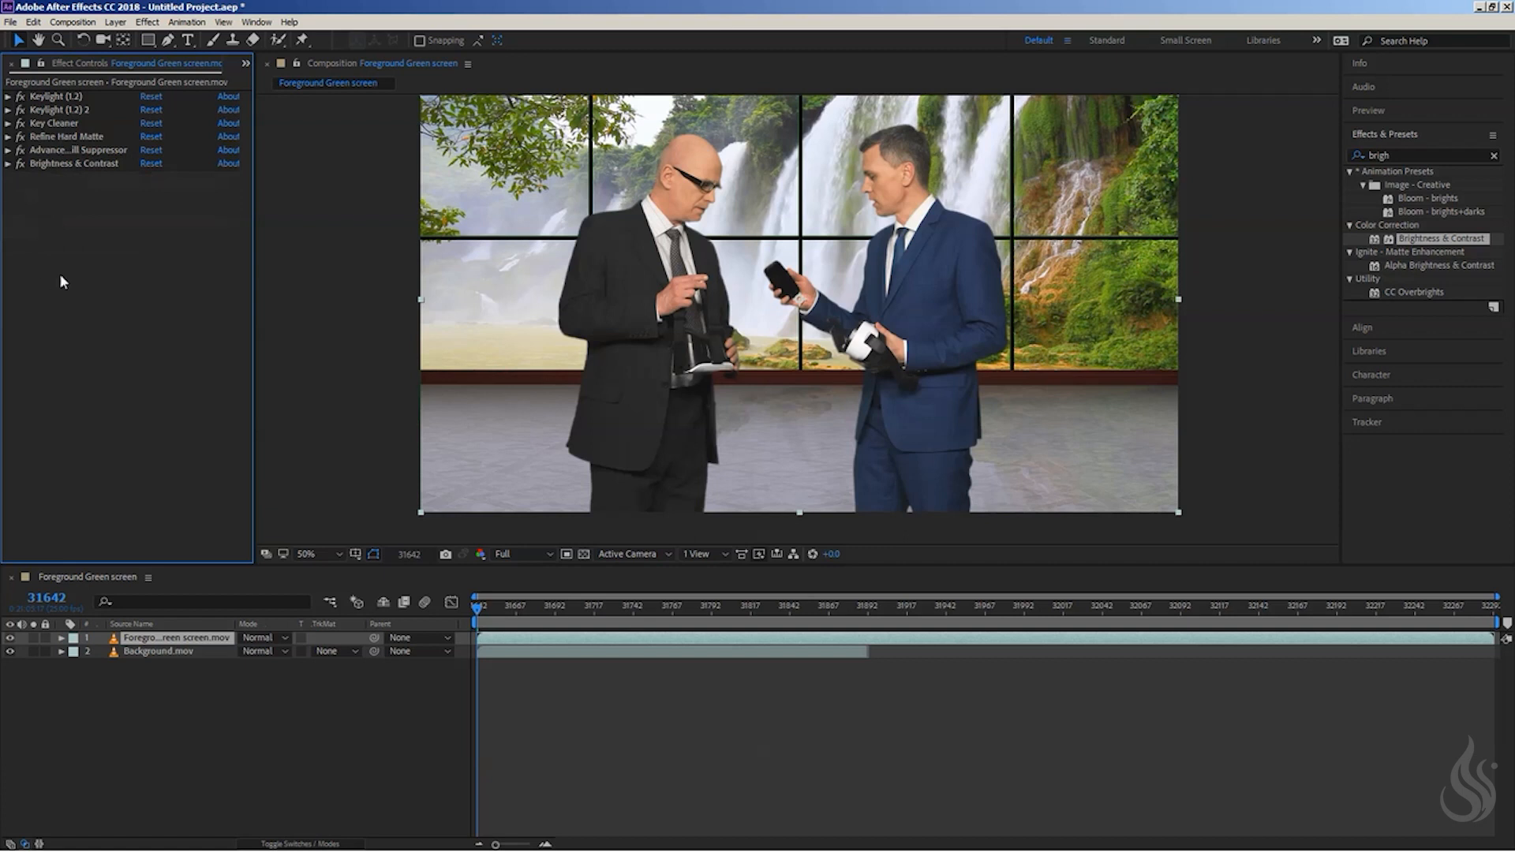